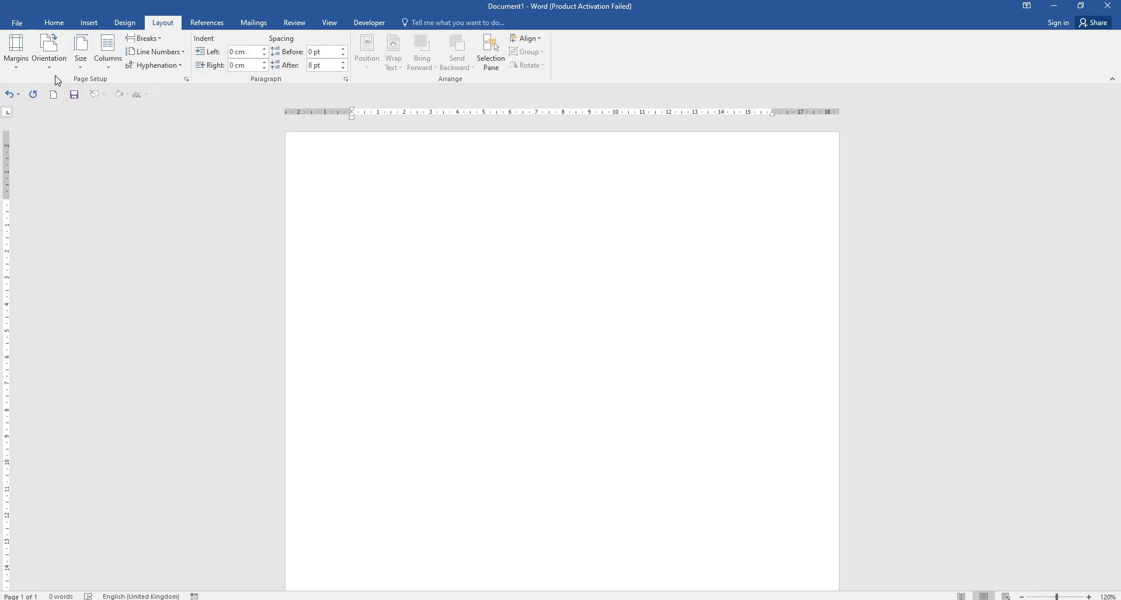
Step: Set the page to A4 paper size with Narrow 1.27 cm margins on all sides
left_click(81, 55)
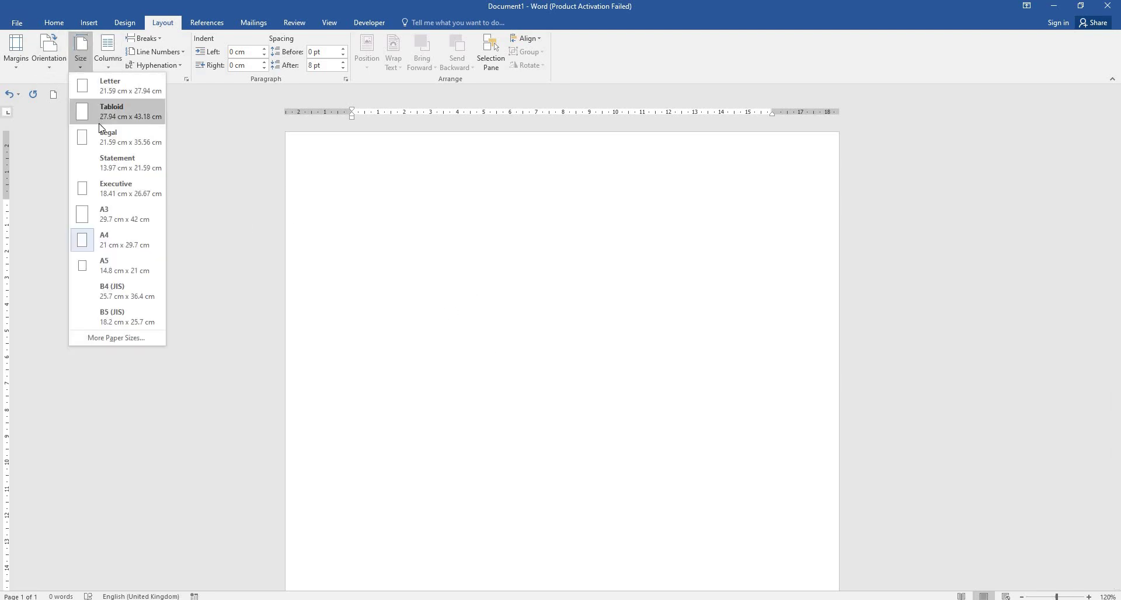
left_click(136, 250)
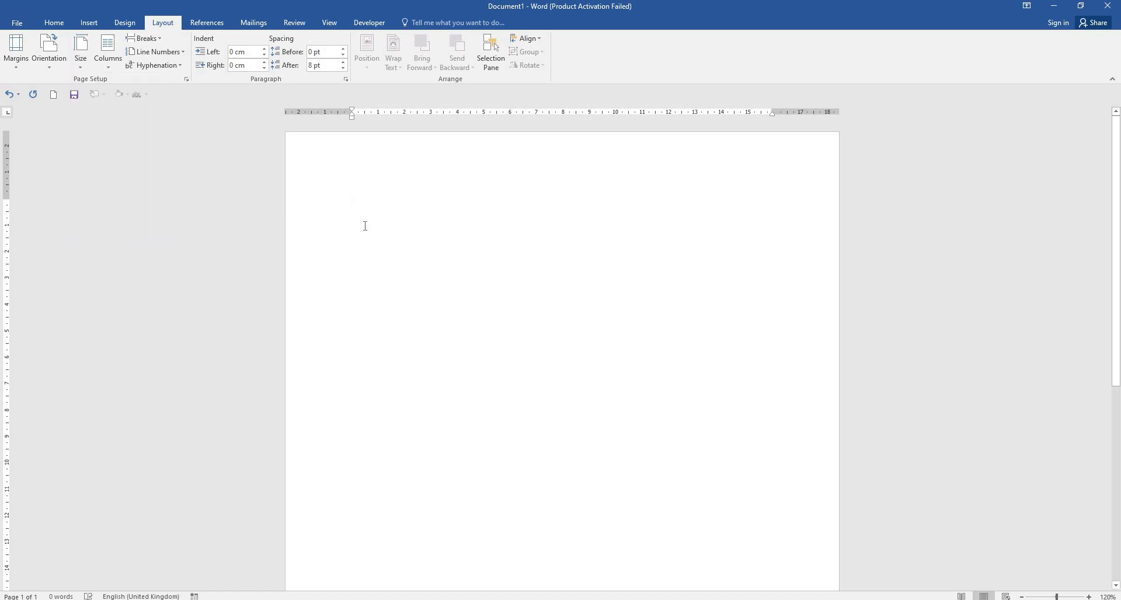
left_click(11, 73)
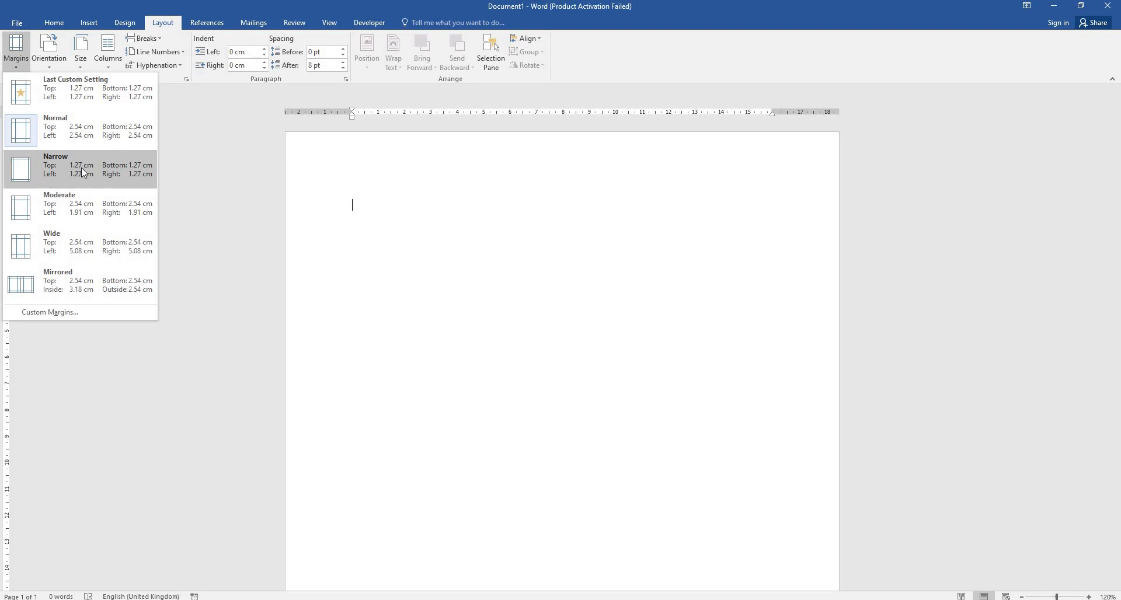
left_click(80, 170)
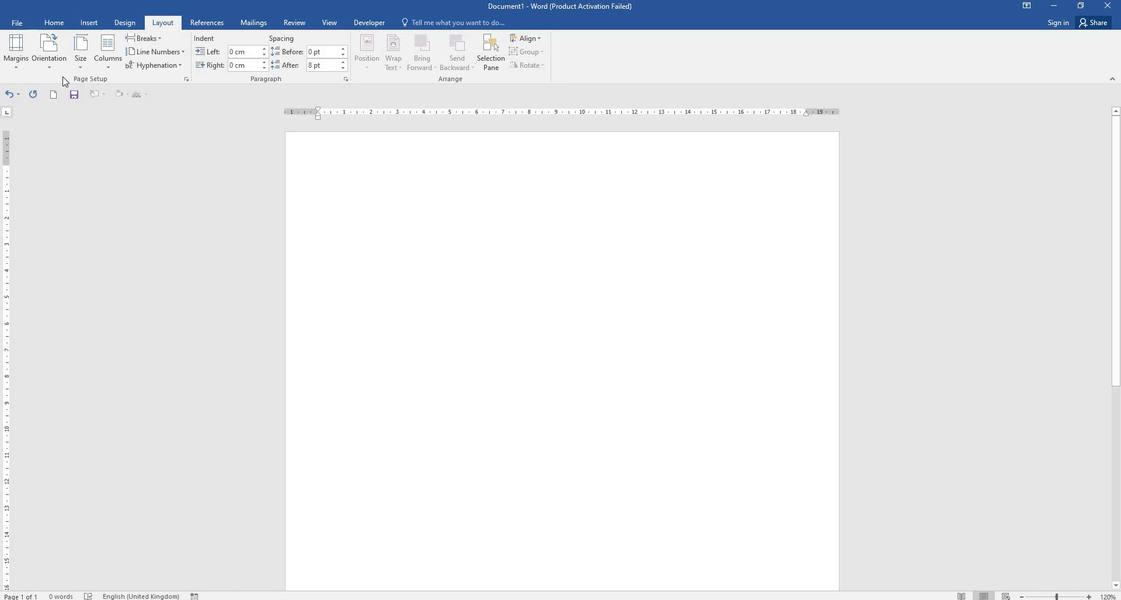
Step: Draw a Flowchart: Manual Input shape across the top of the page
left_click(89, 26)
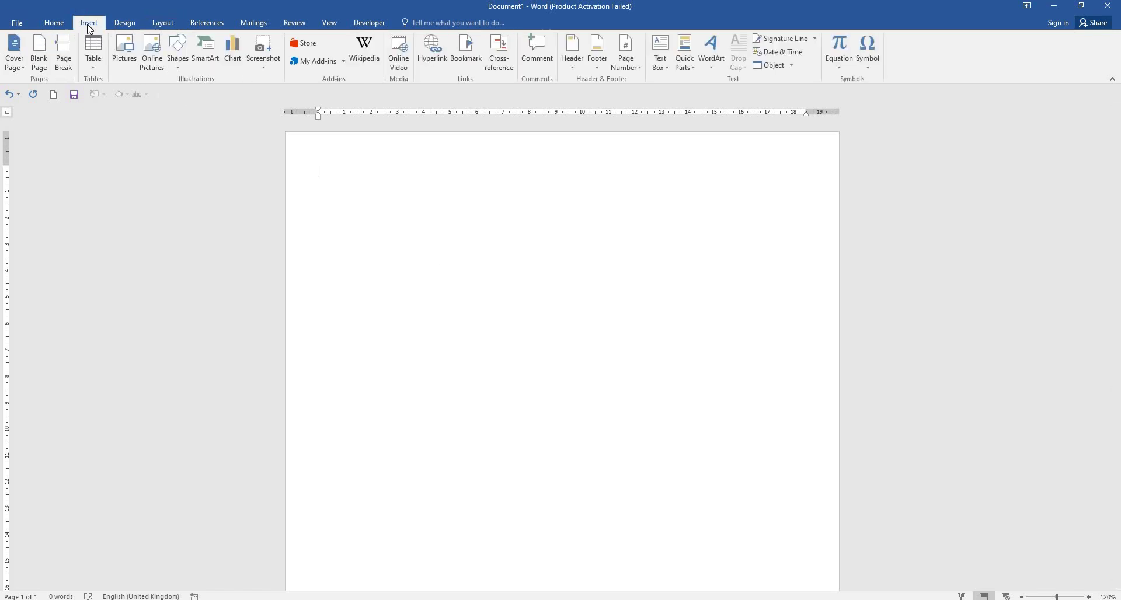
left_click(177, 65)
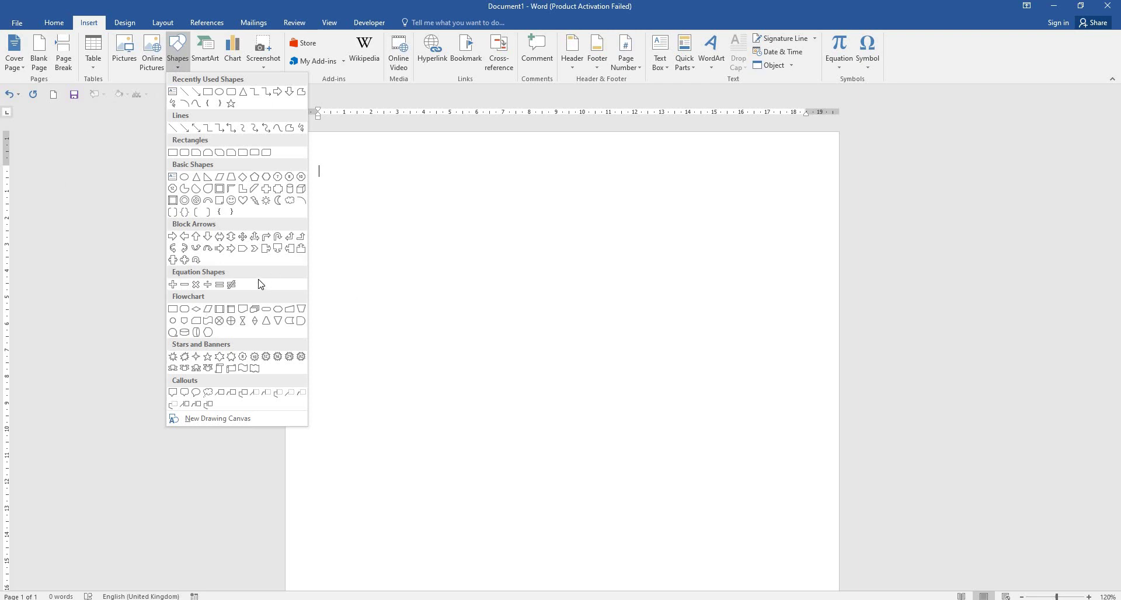
left_click(290, 313)
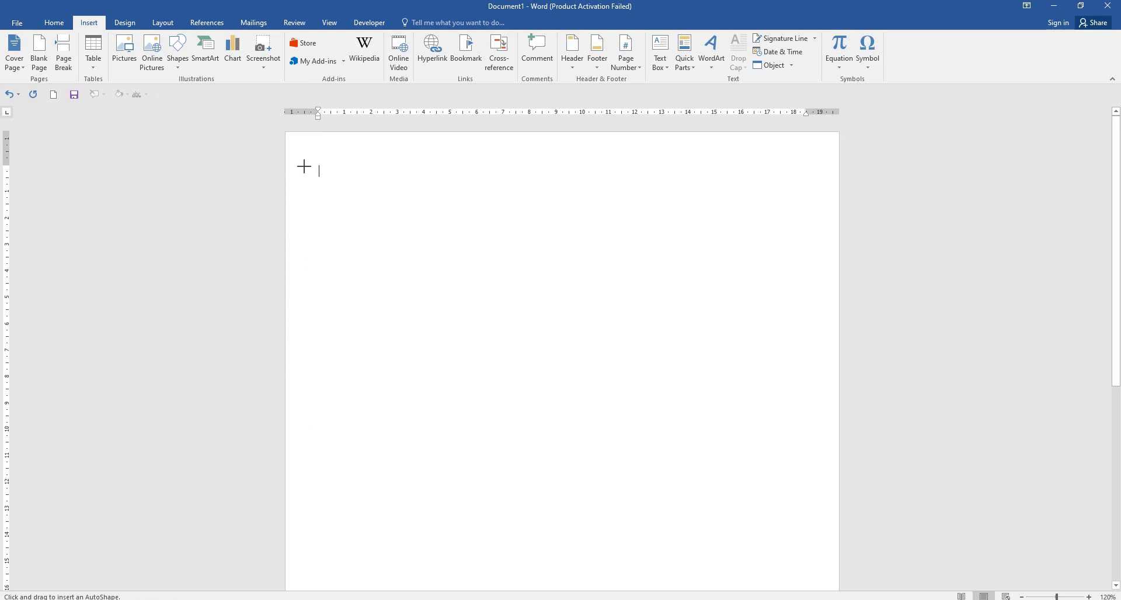
left_click_drag(287, 155, 842, 282)
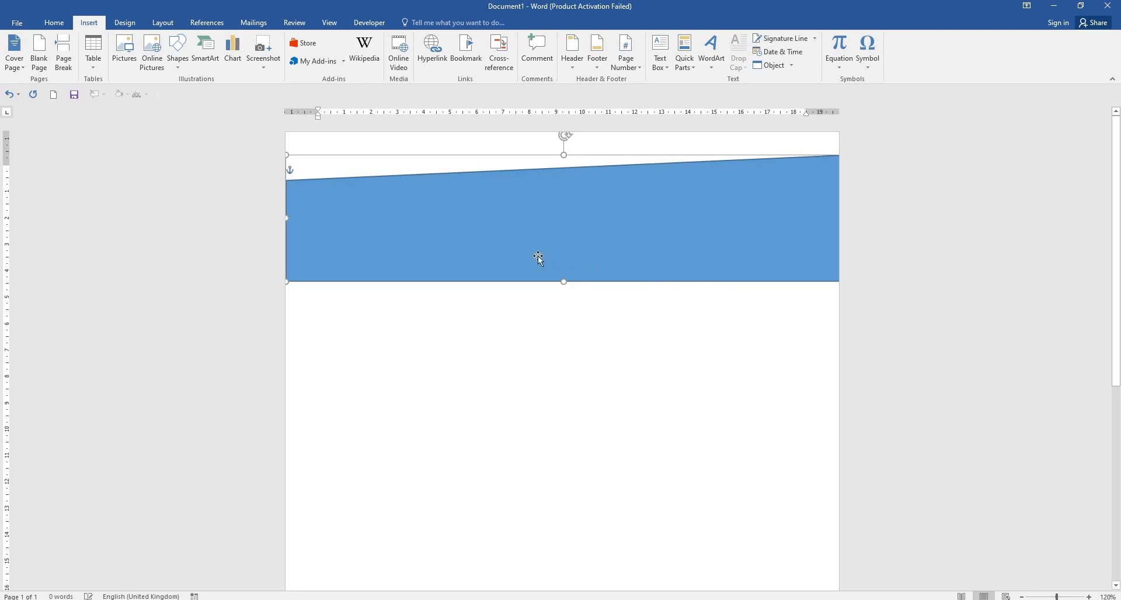
Step: Rotate the banner 180° so its slanted edge faces down and settle it near the top
left_click_drag(537, 248, 542, 318)
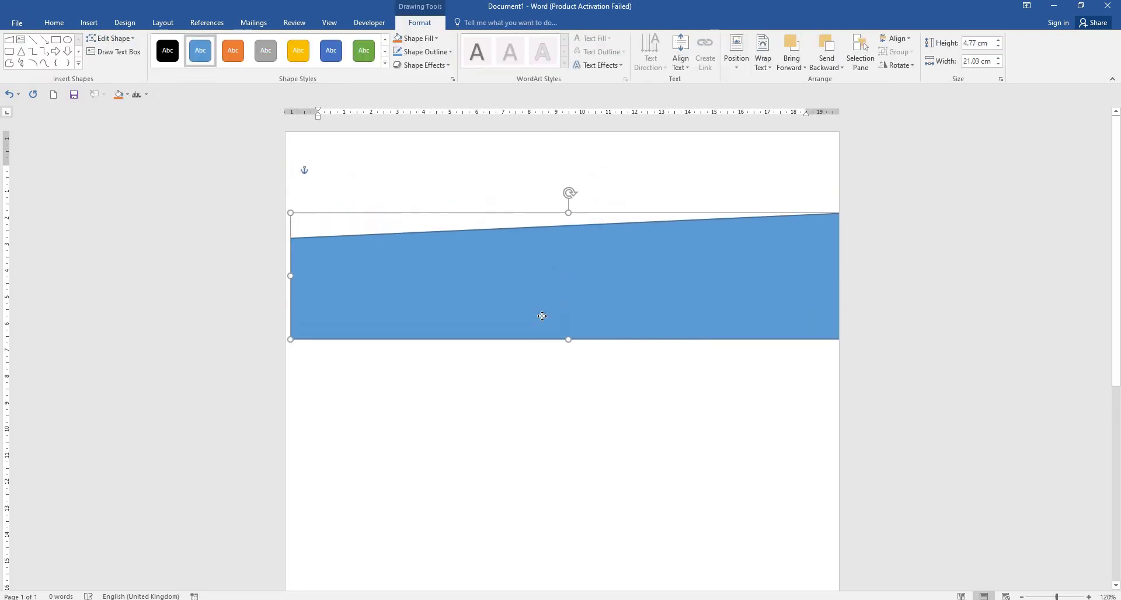
left_click_drag(569, 206, 678, 374)
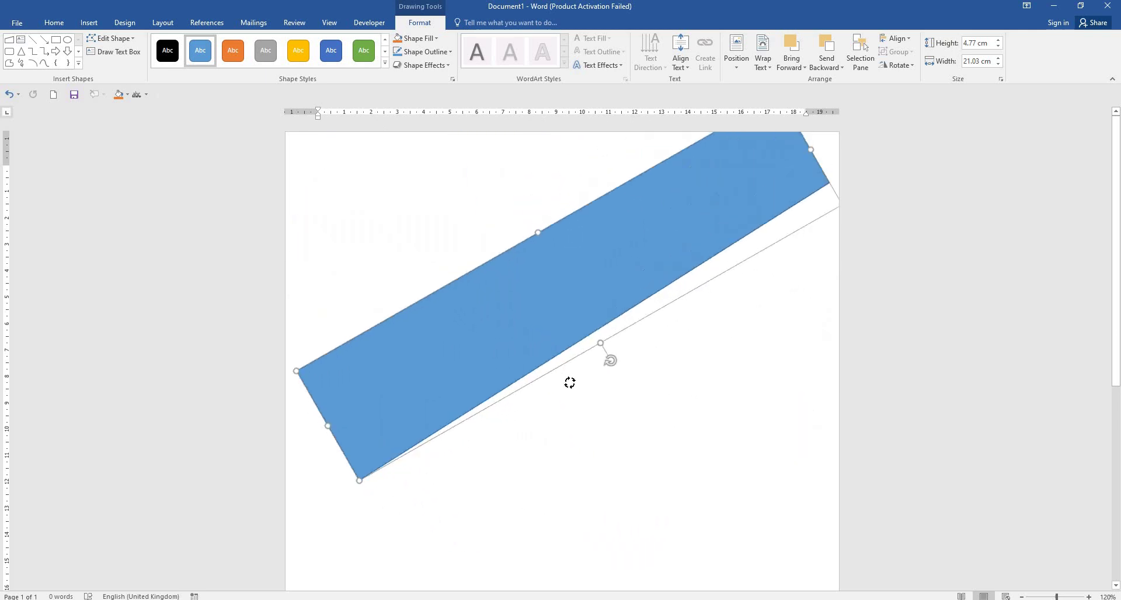
mouse_move(678, 373)
left_mouse_down()
mouse_move(602, 370)
mouse_move(570, 388)
left_mouse_up()
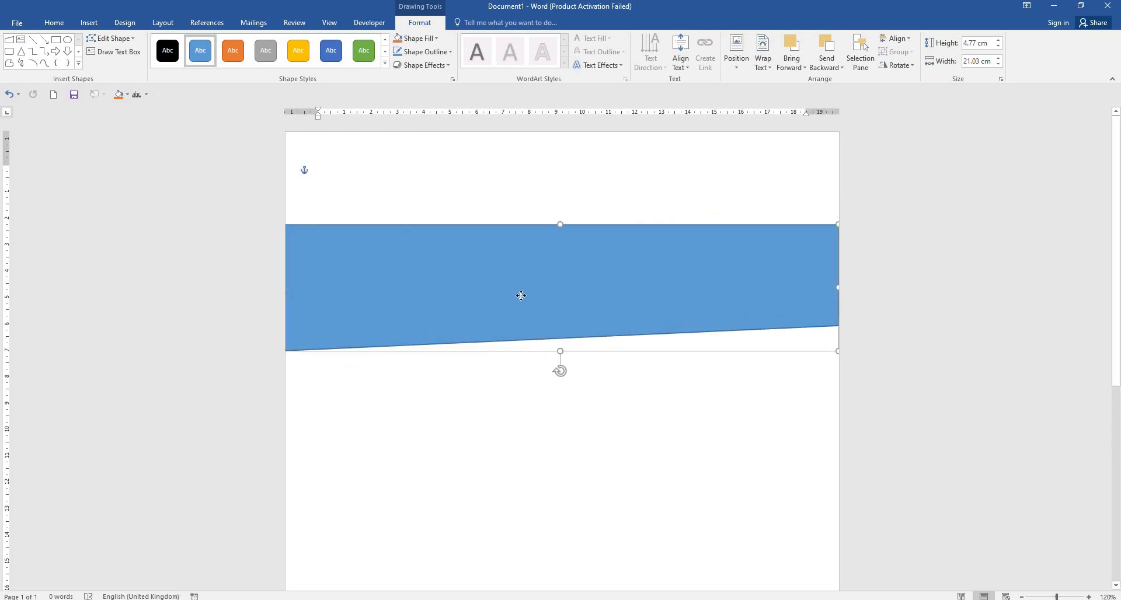
left_click_drag(530, 300, 522, 238)
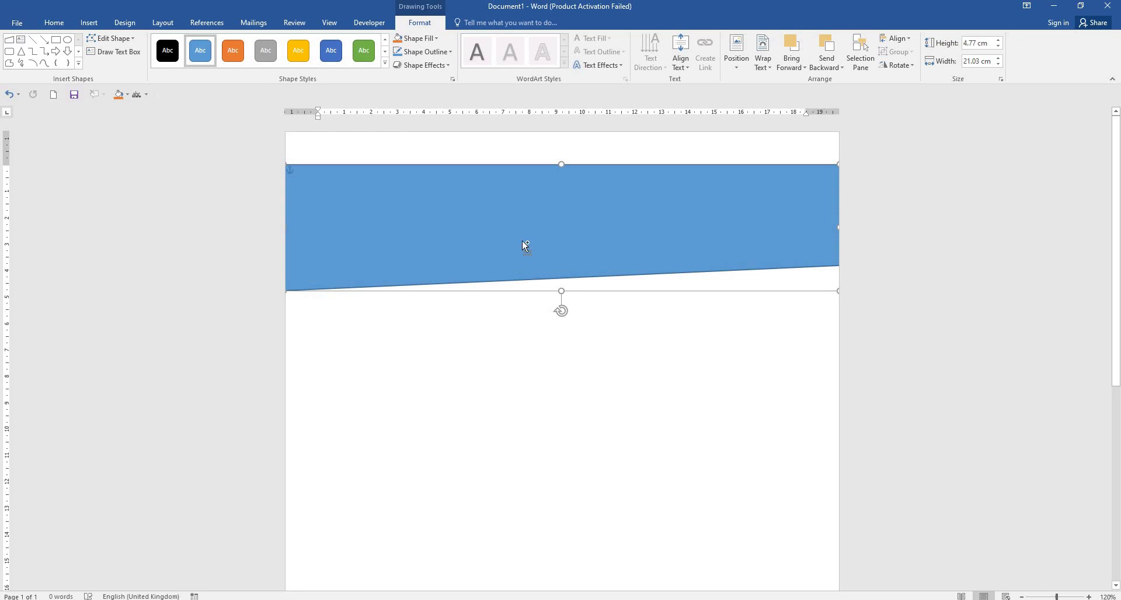
left_click_drag(522, 240, 485, 211)
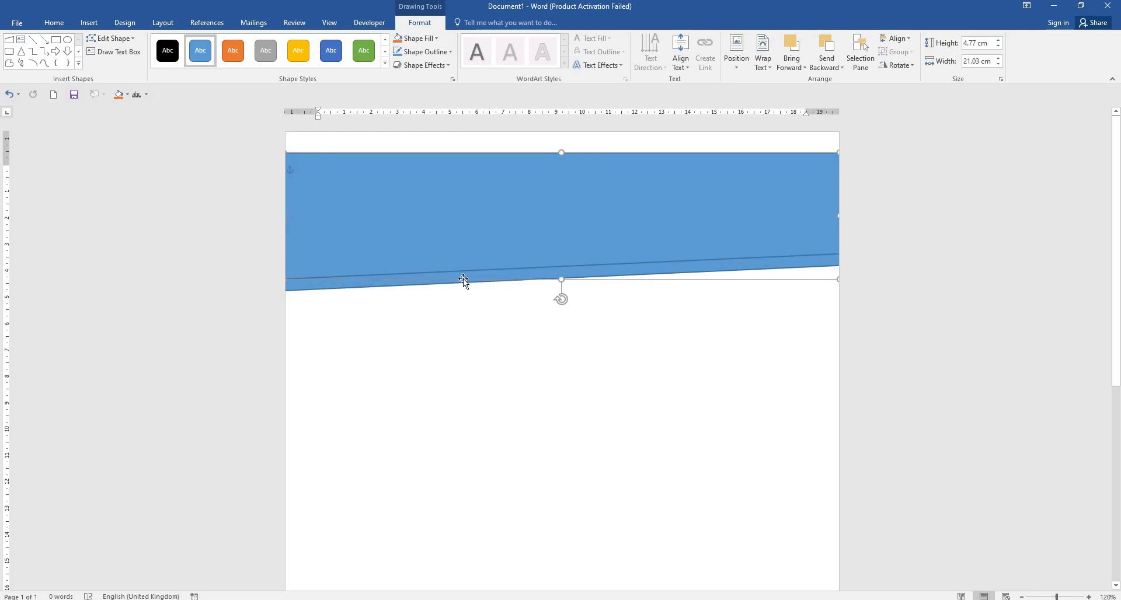
Step: Fill the lower copy of the banner with black
left_click(437, 38)
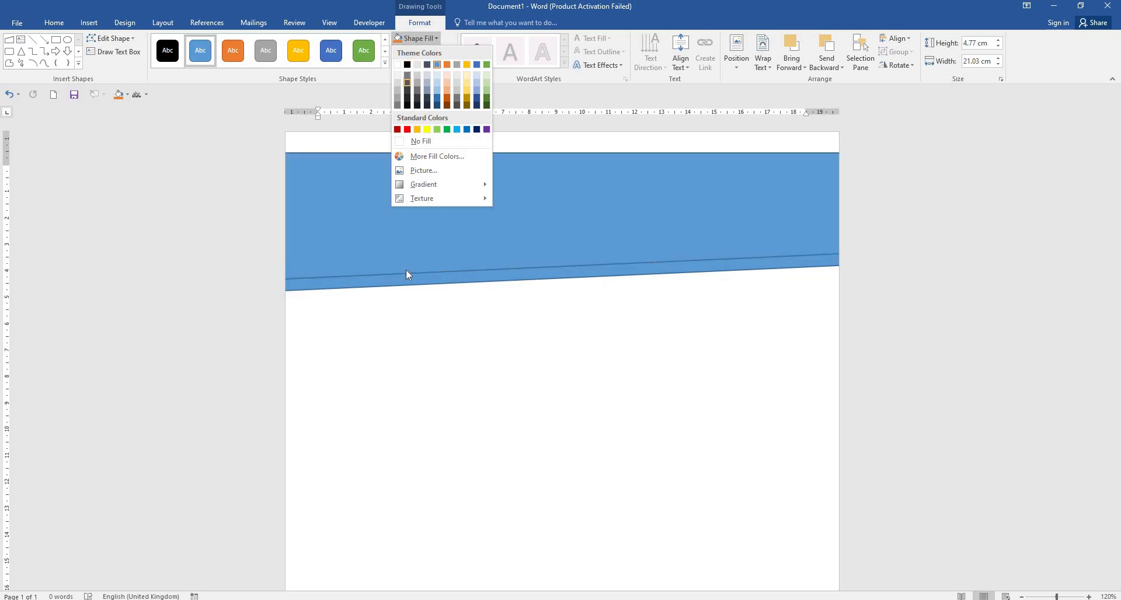
left_click(359, 288)
left_click(344, 286)
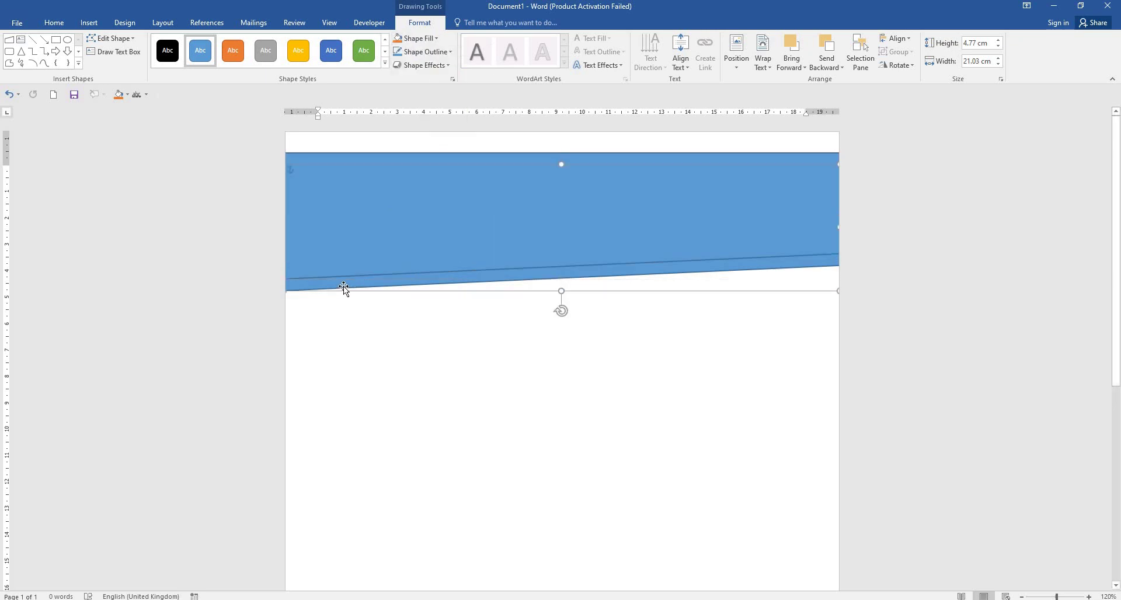
left_click(431, 40)
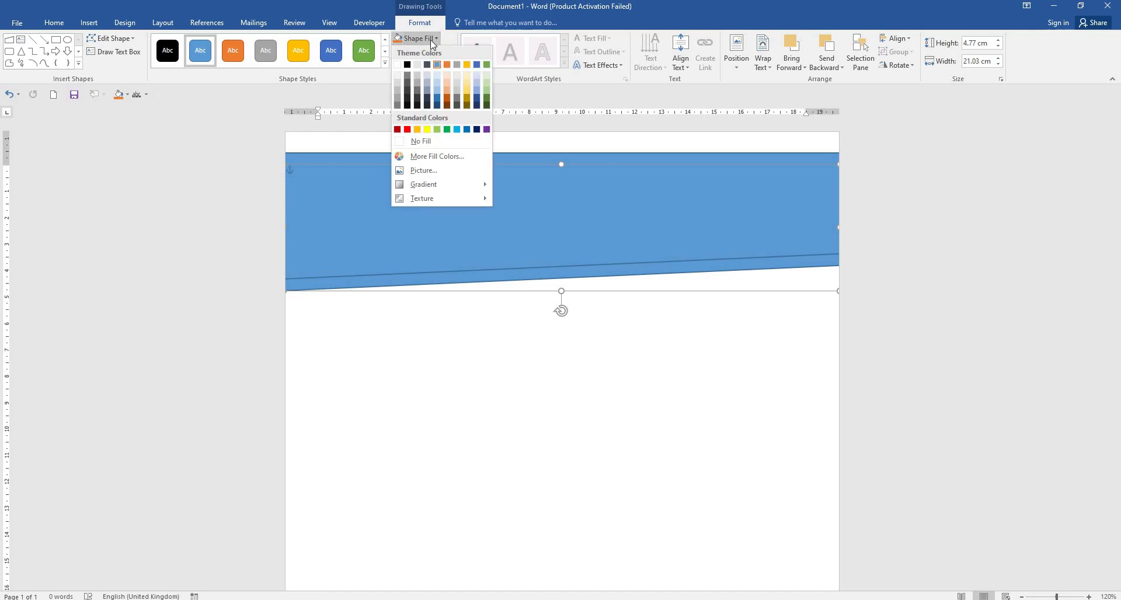
left_click(408, 65)
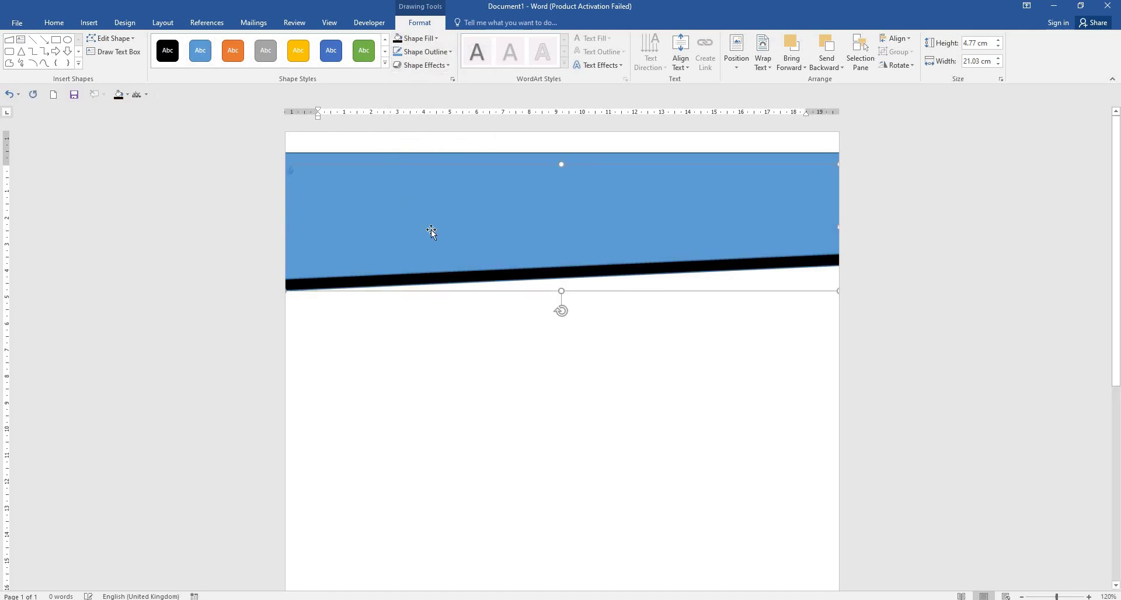
Step: Shift the blue banner slightly and fill the middle band copy with red
left_click(438, 240)
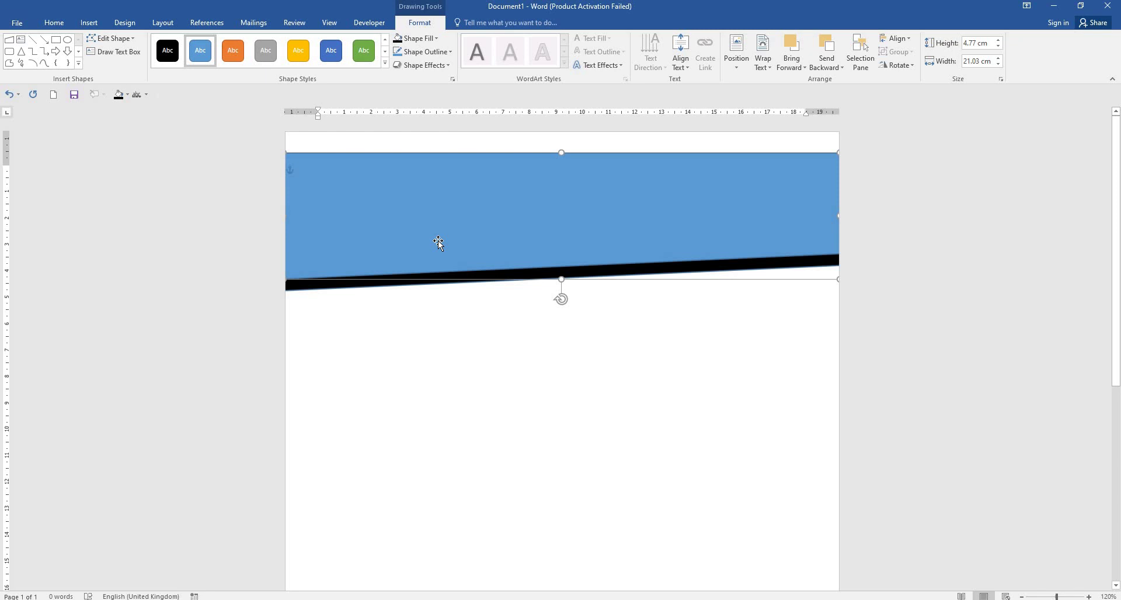
left_click_drag(439, 241, 424, 219)
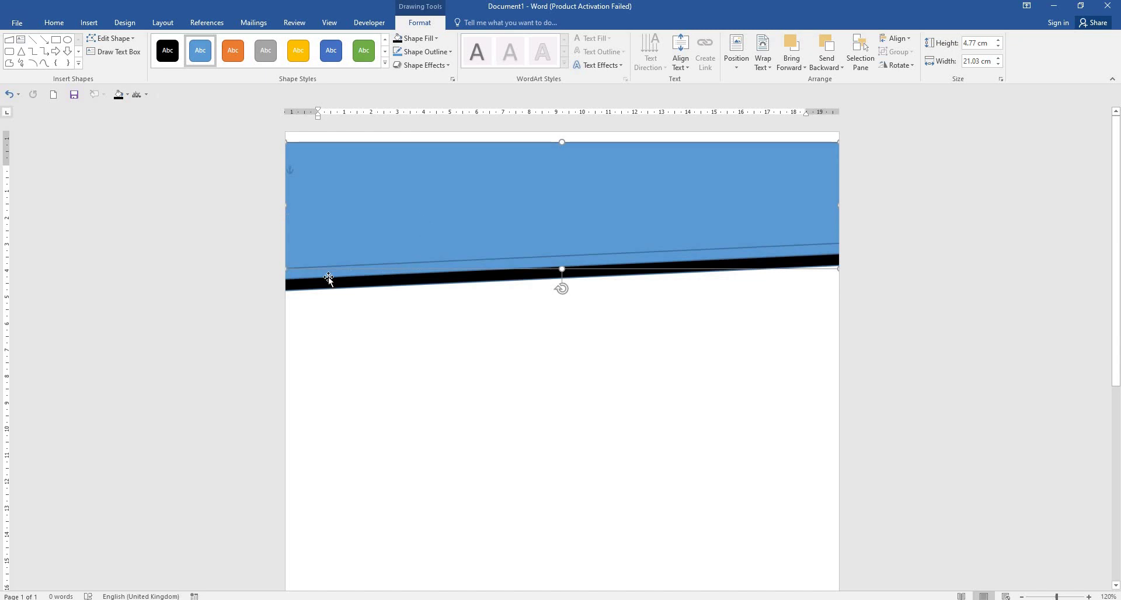
left_click(312, 276)
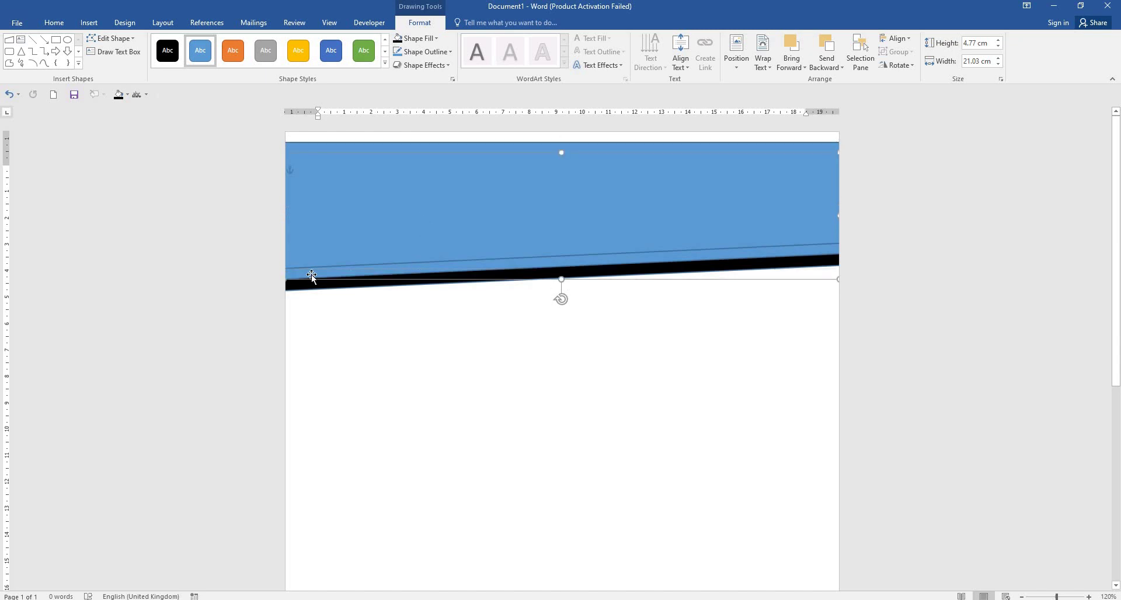
left_click(431, 39)
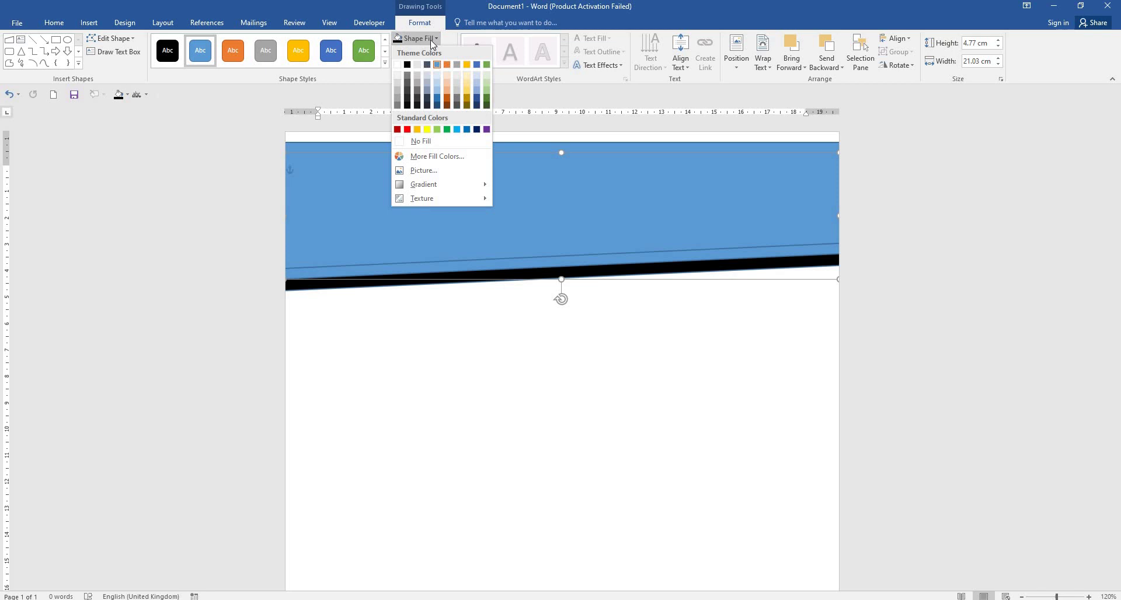
left_click(407, 129)
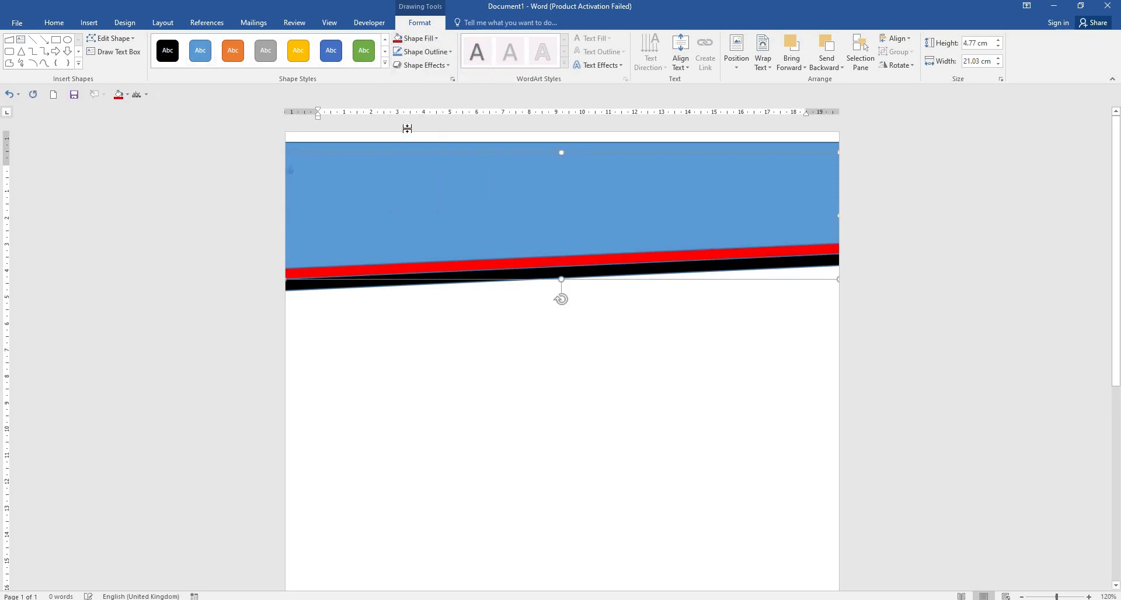
left_click(565, 261)
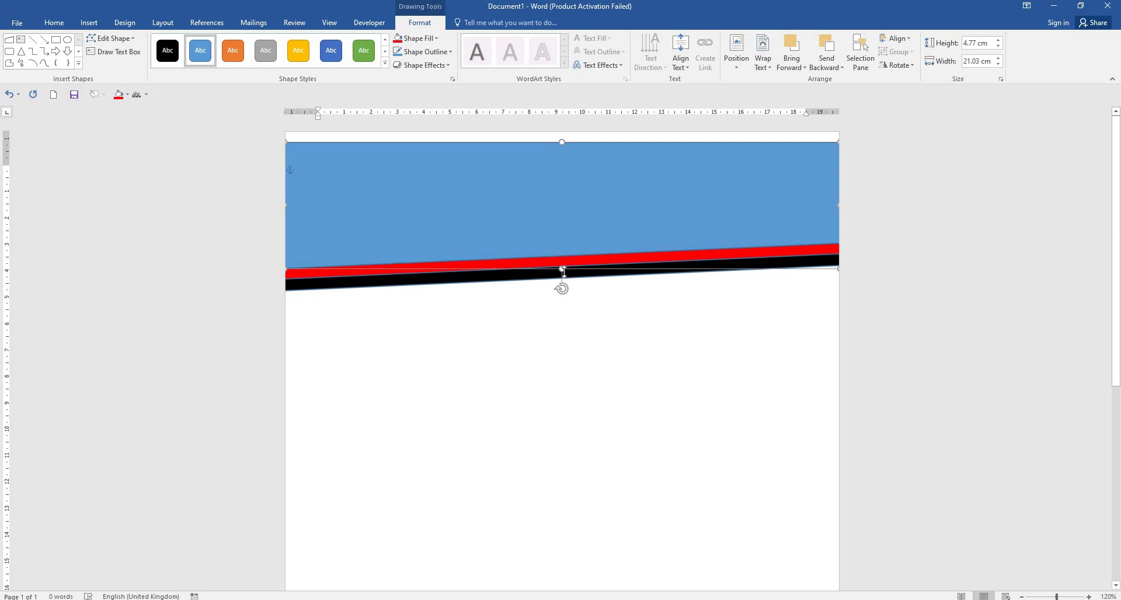
left_click_drag(562, 260, 566, 264)
Step: Select the band shapes and group them into one object
left_click(389, 271)
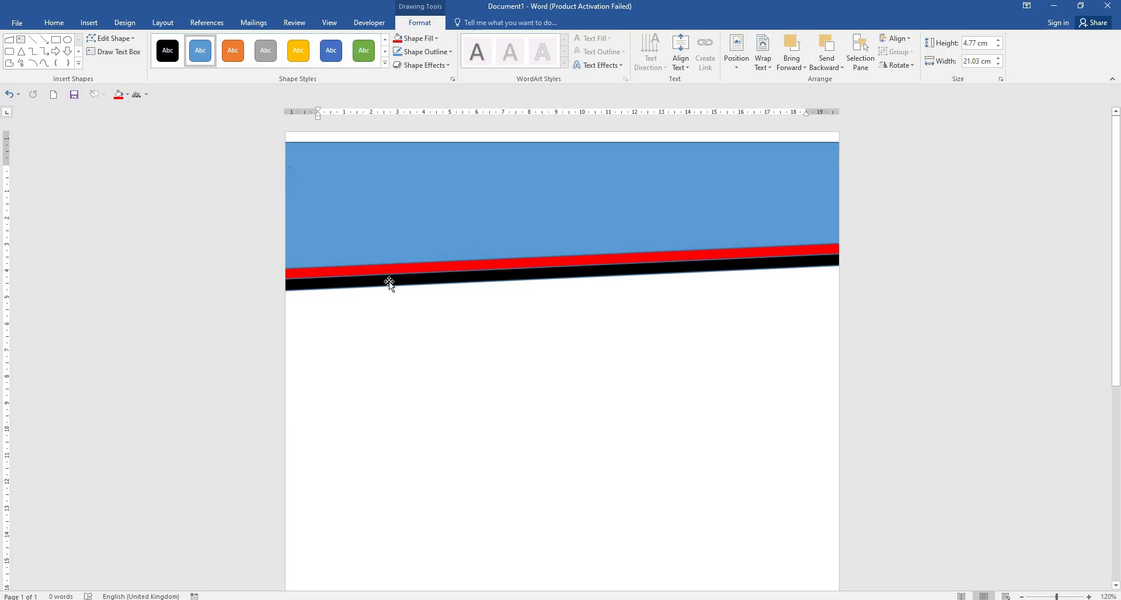
left_click(389, 271, "shift")
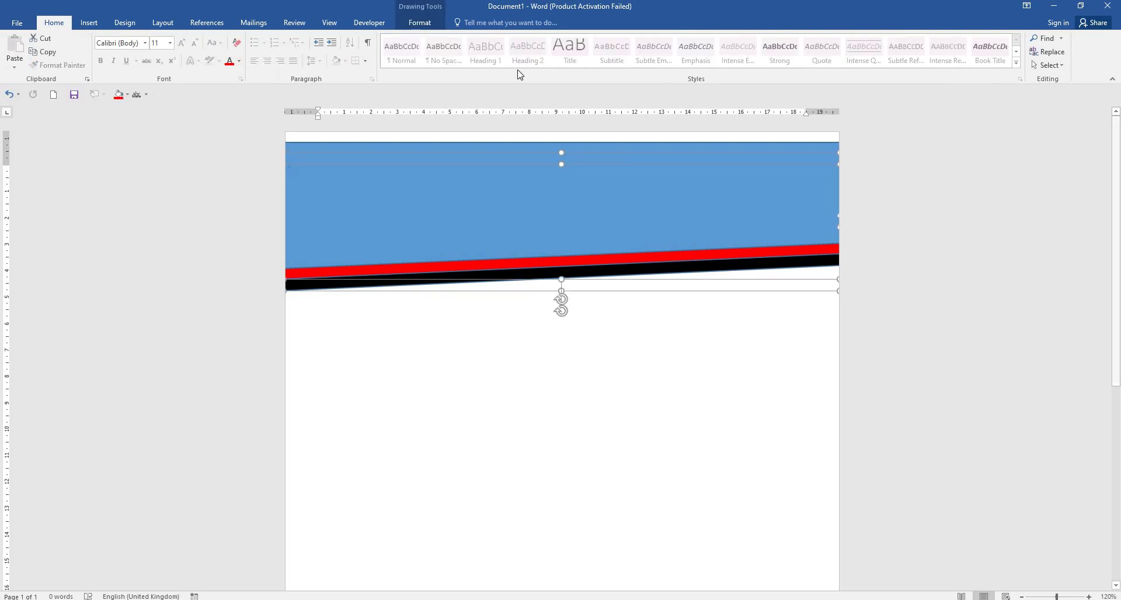
left_click(420, 22)
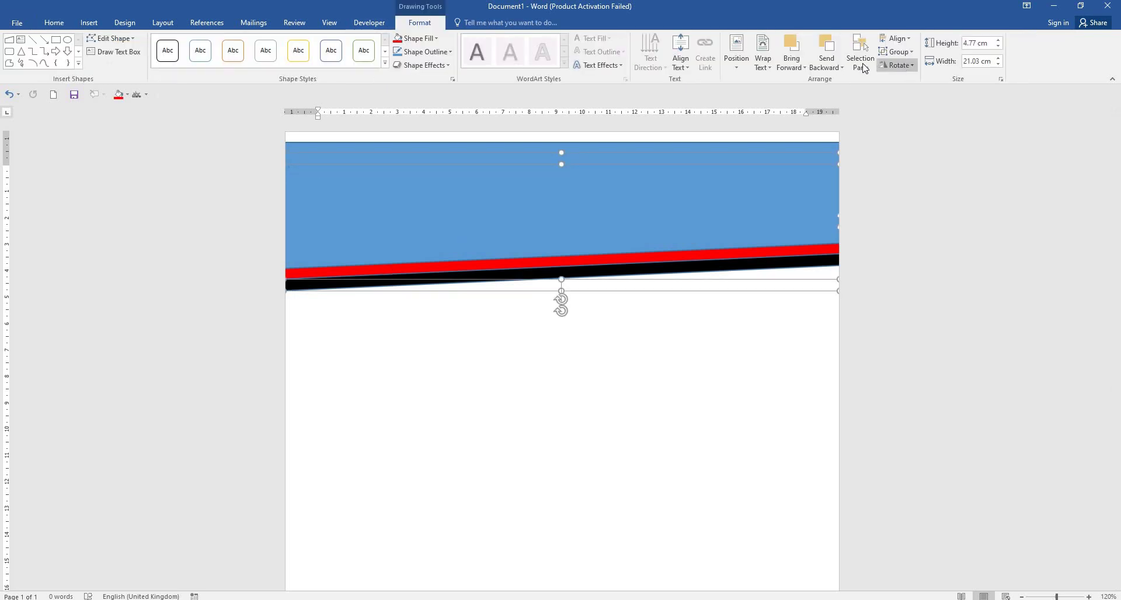
left_click(896, 51)
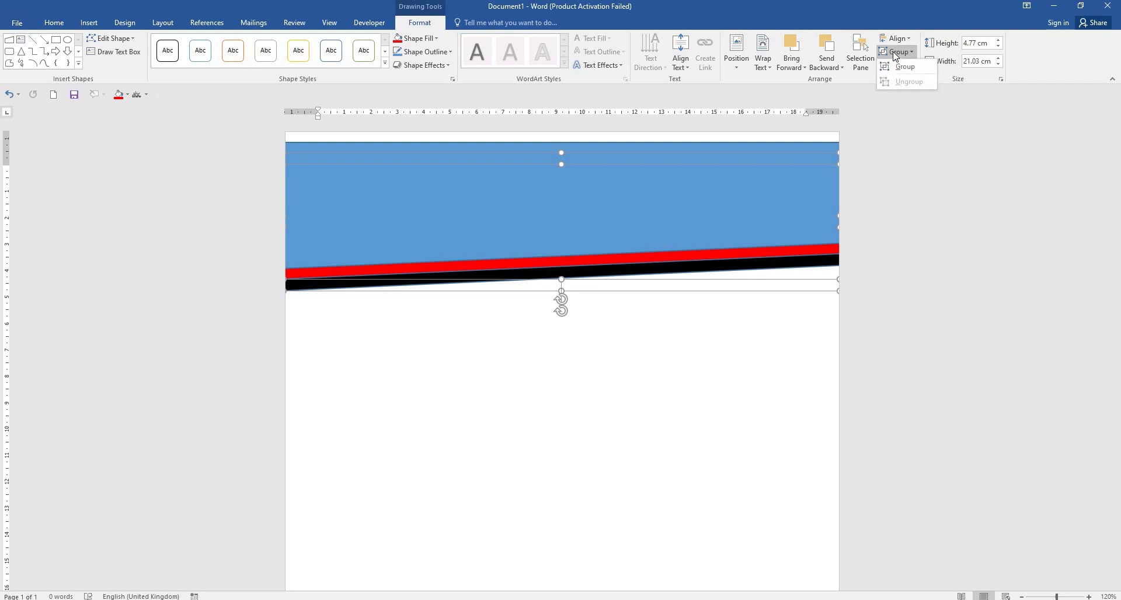
left_click(899, 65)
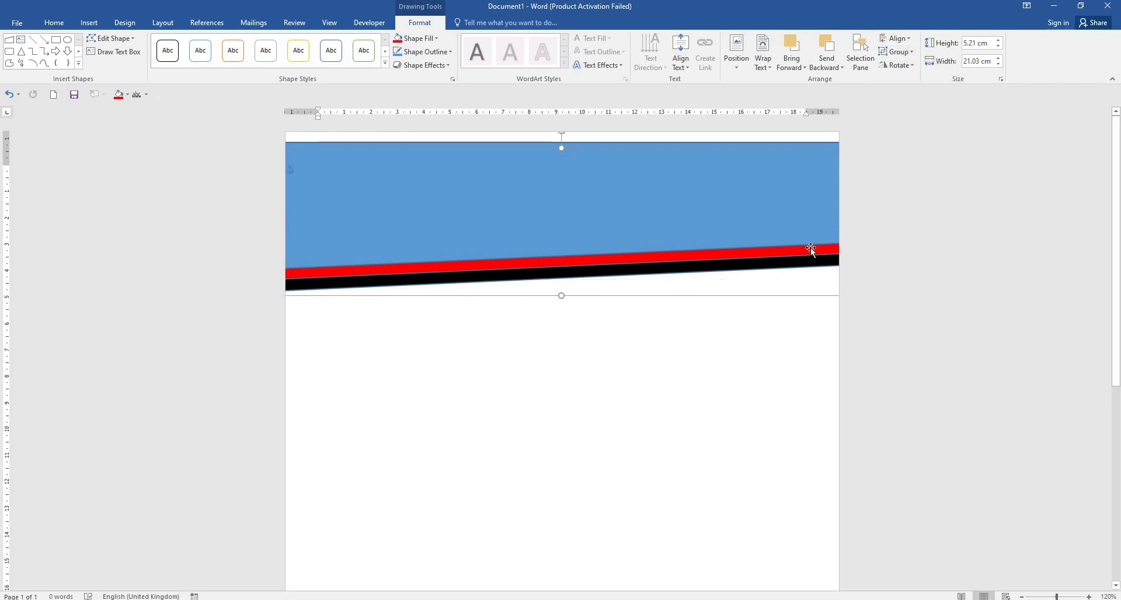
Step: Raise the blue shape and band, then group the blue shape with the red/black band
left_click(481, 189)
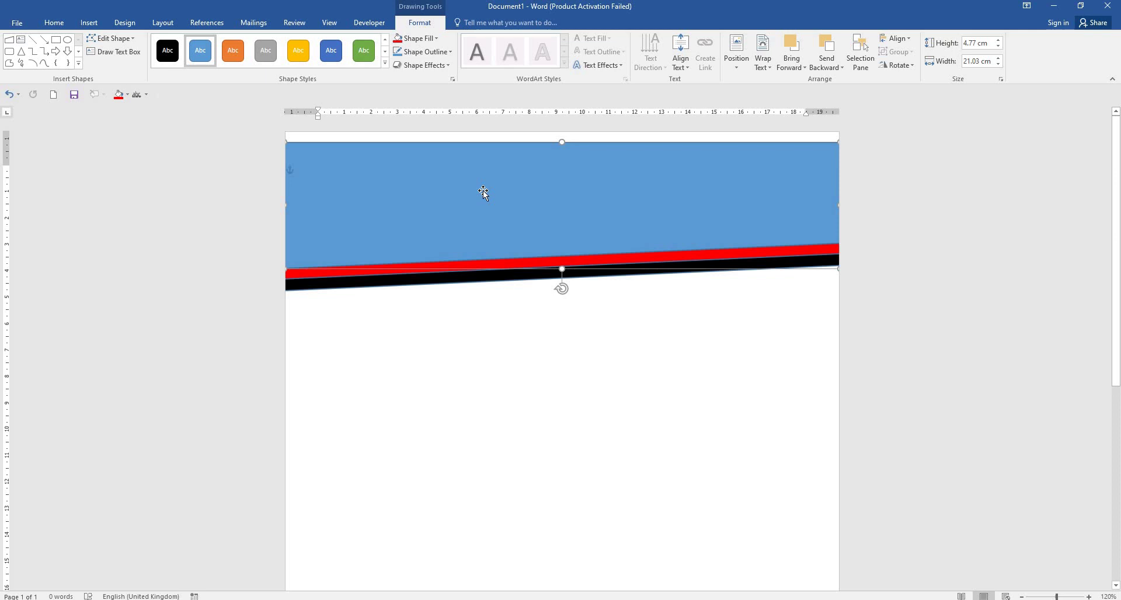
left_click_drag(484, 192, 484, 180)
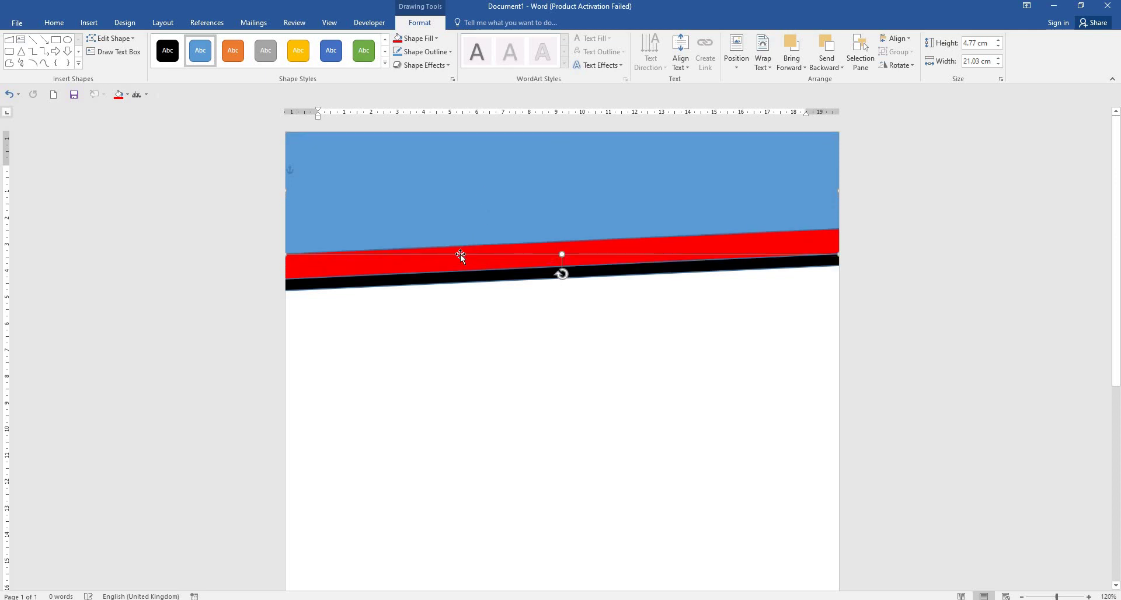
key("Up")
key("Up")
key("Up")
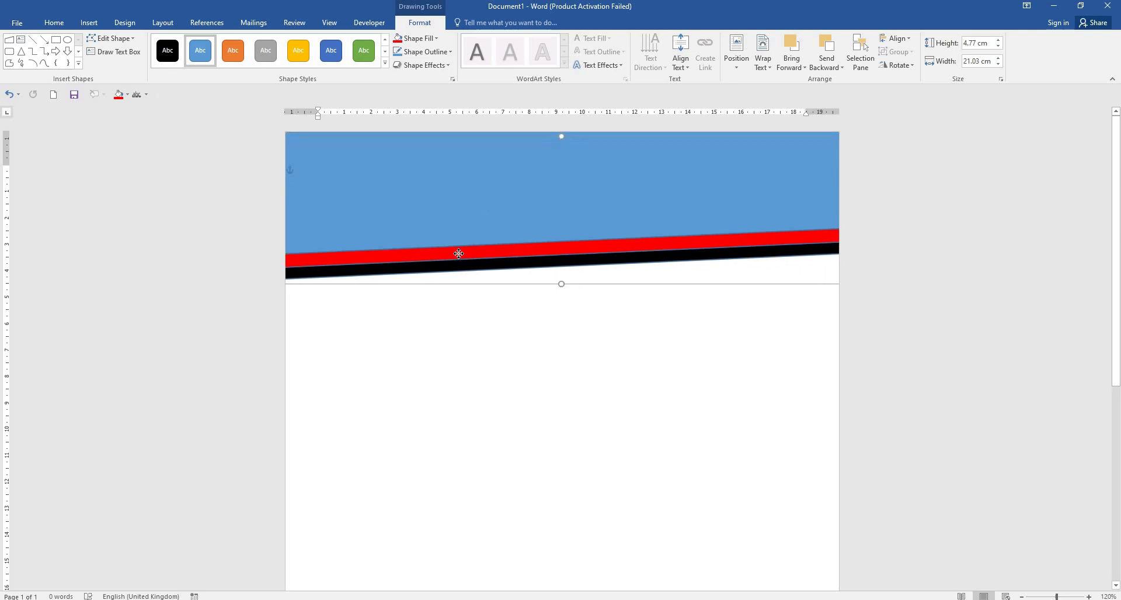
left_click(459, 254)
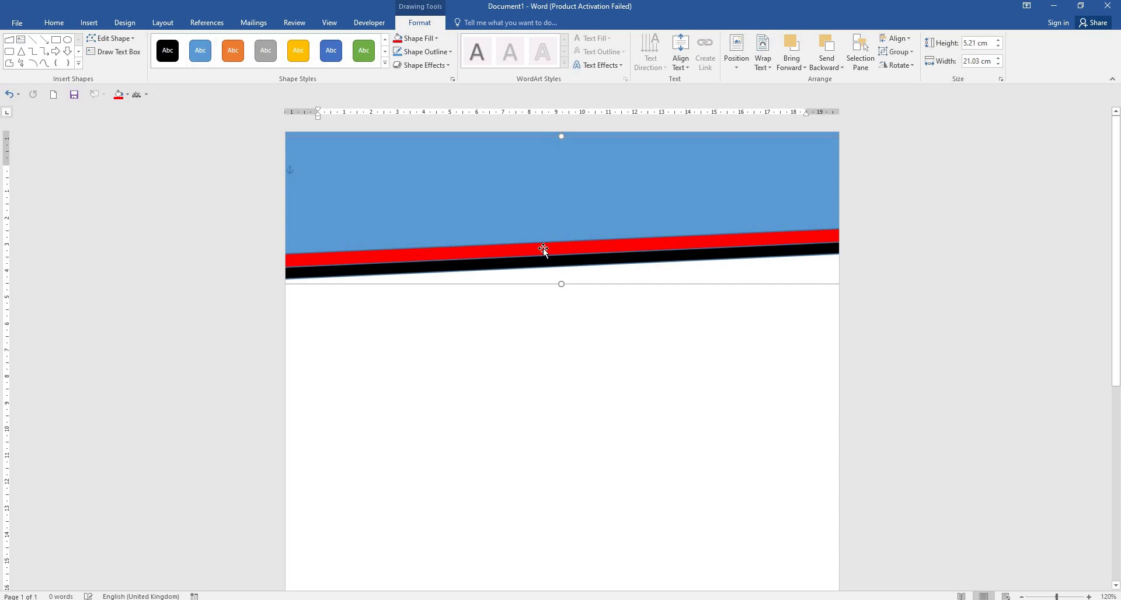
left_click(426, 155)
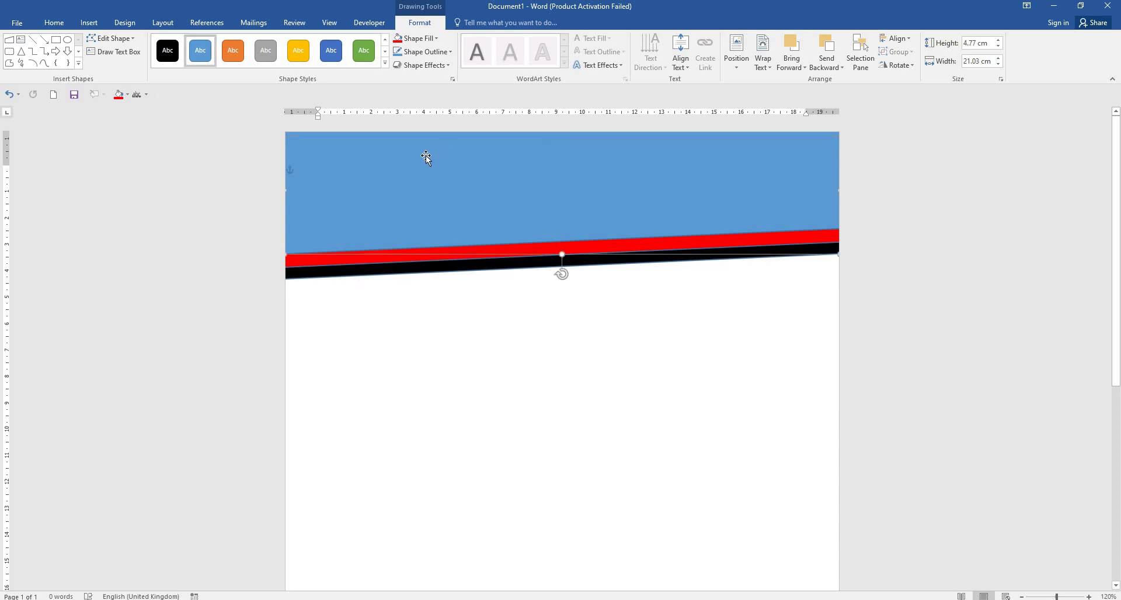
left_click(388, 274, "shift")
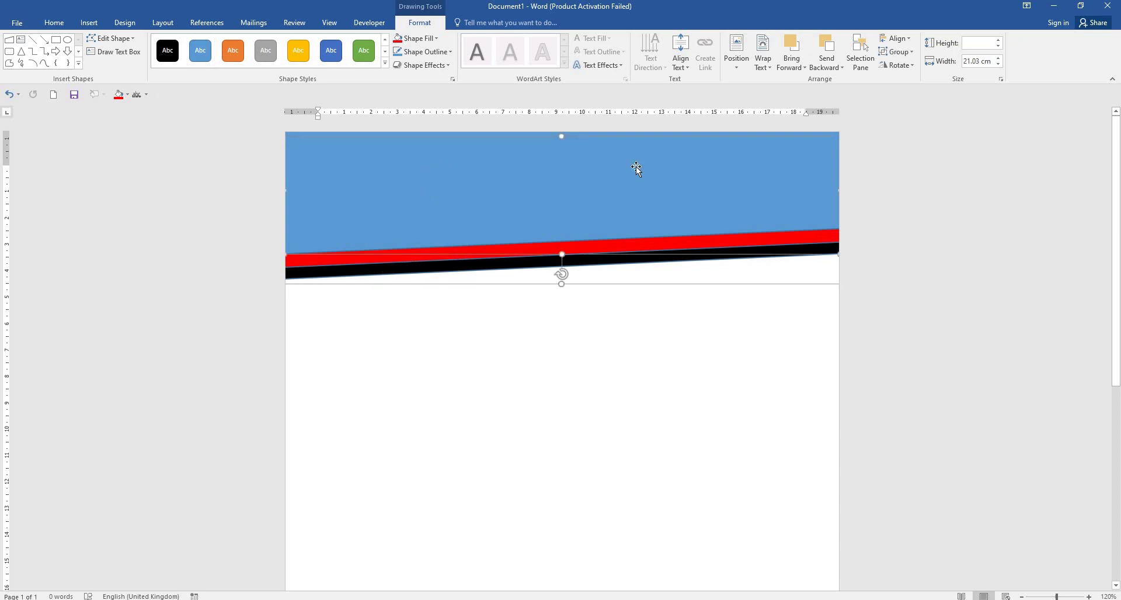
left_click(895, 51)
left_click(904, 66)
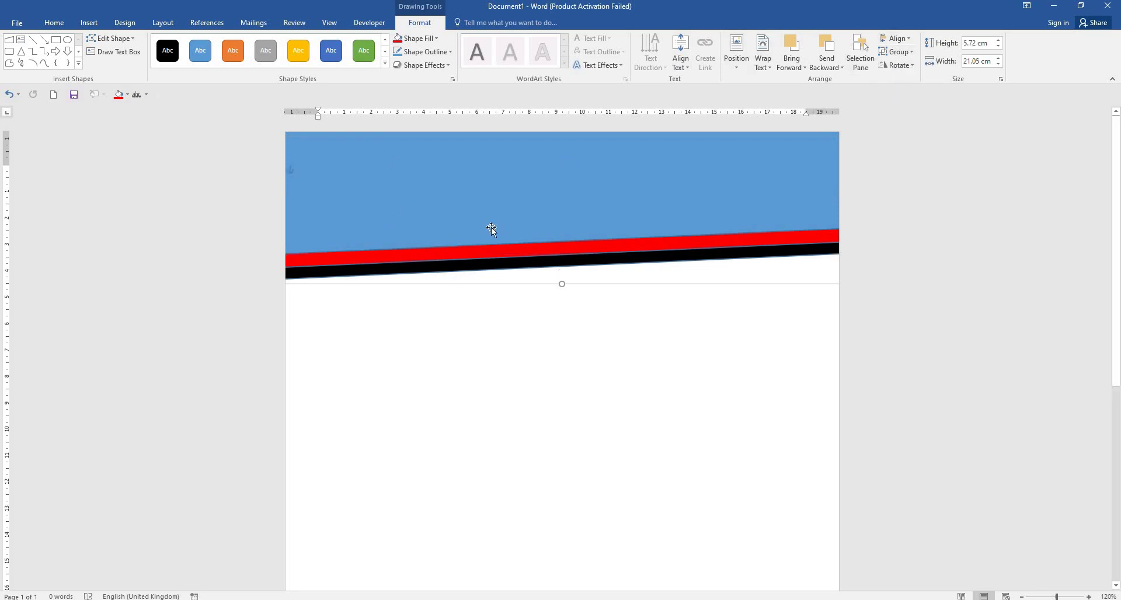
Step: Remove the grouped header's outline and fill the blue shape white
left_click(441, 51)
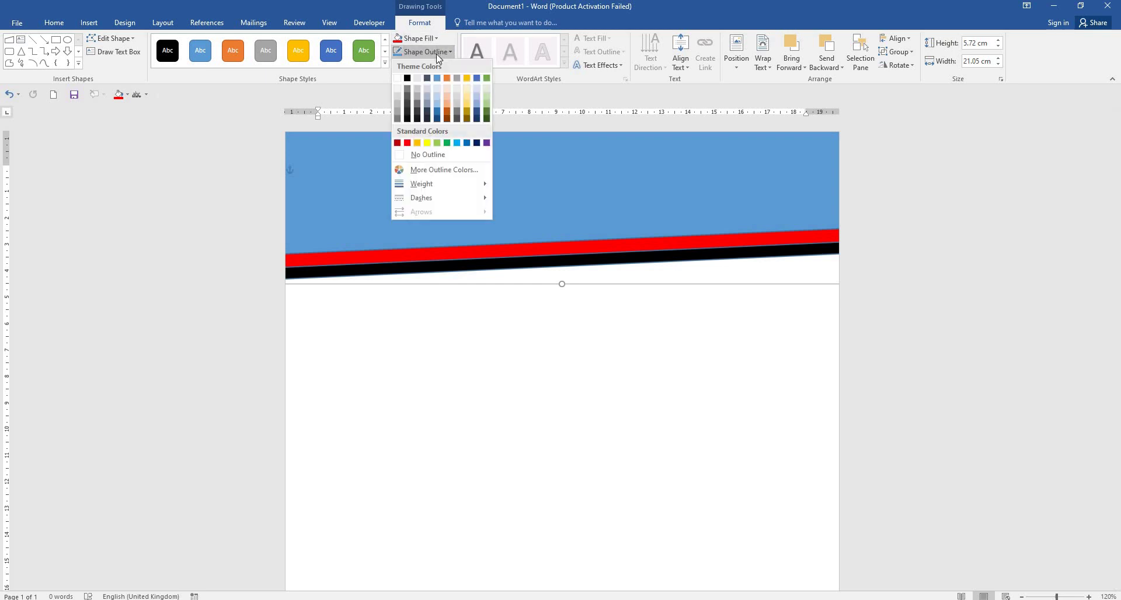
left_click(426, 155)
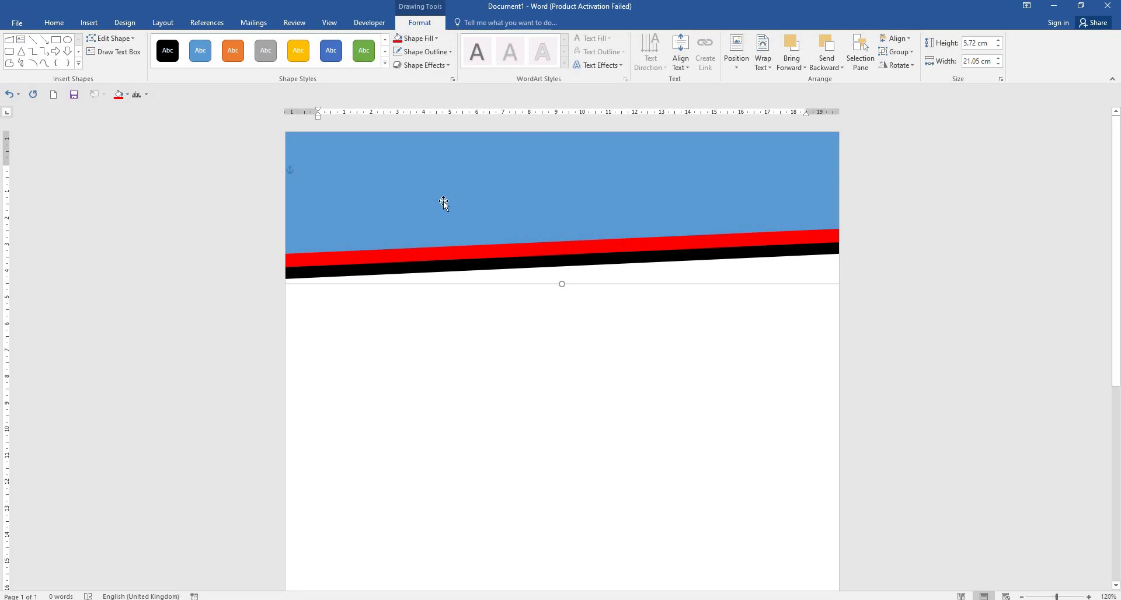
left_click(561, 258)
left_click(436, 38)
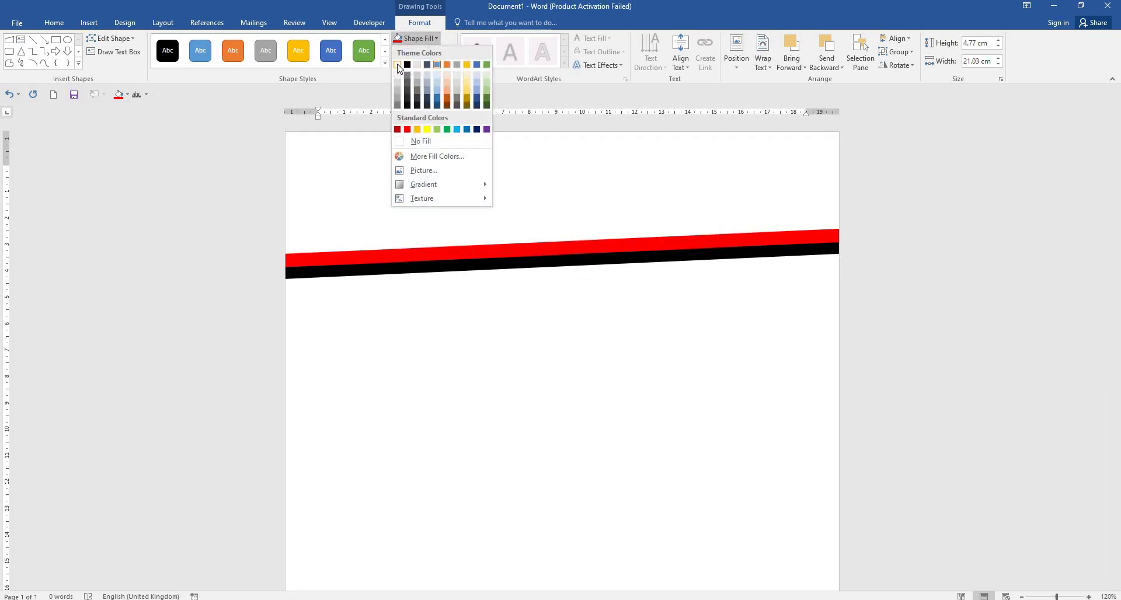
left_click(399, 65)
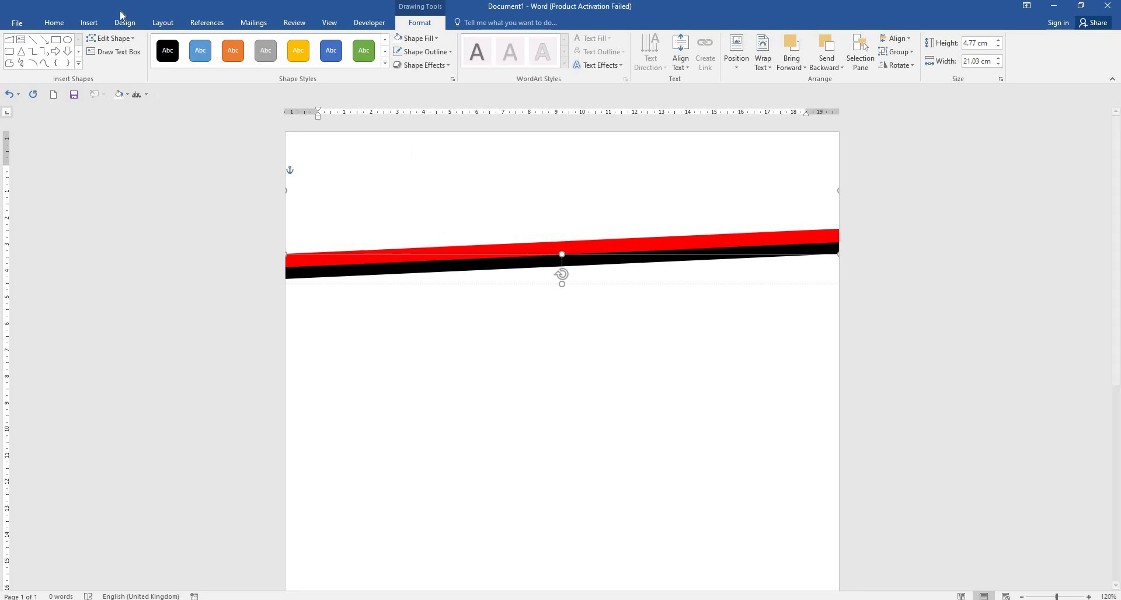
left_click(89, 22)
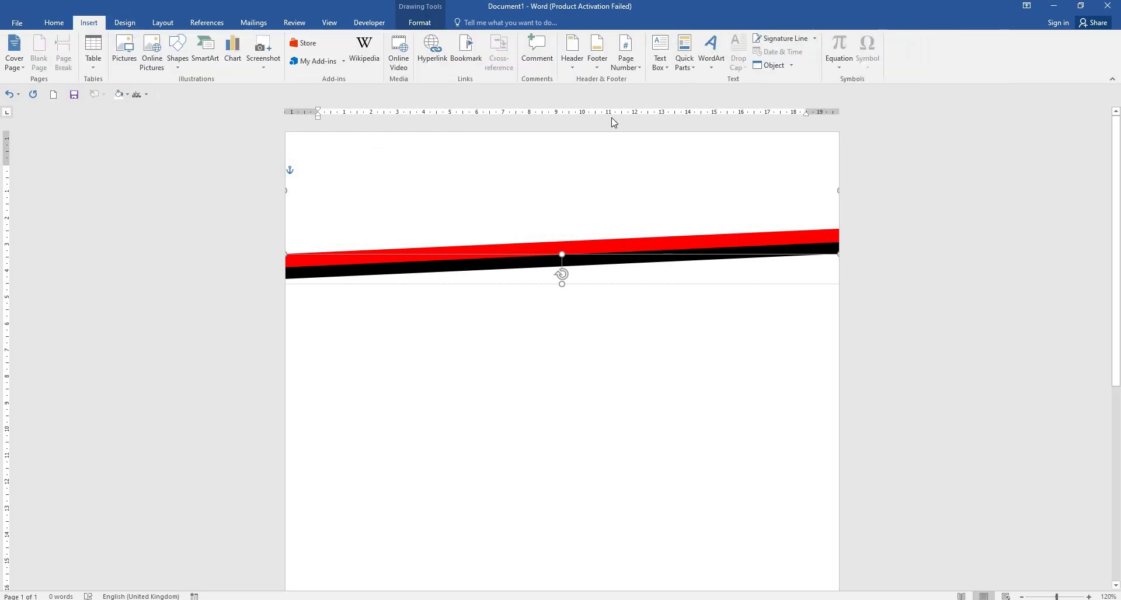
Step: Draw a top-centre text box with black WordArt style for 'CADD Nest computer Institutation'
left_click(664, 66)
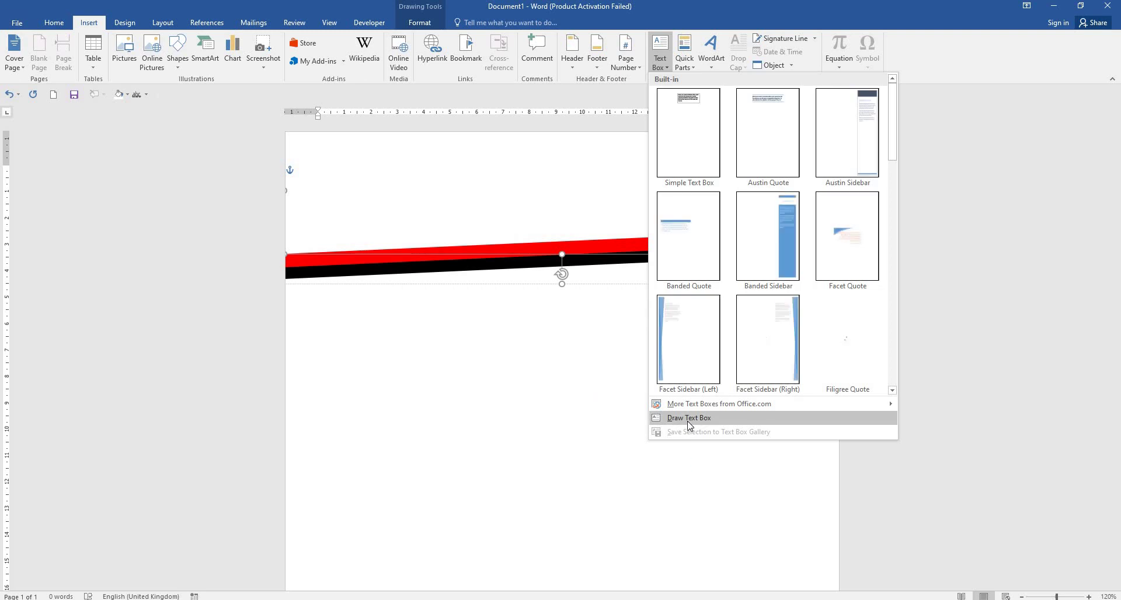
left_click(690, 419)
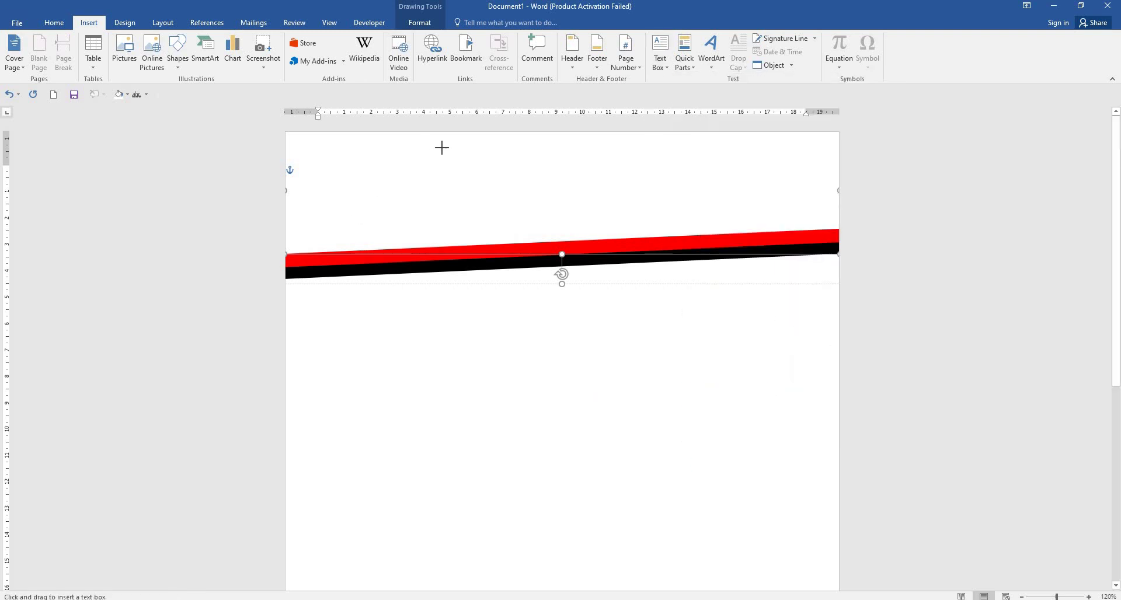
left_click_drag(442, 148, 693, 178)
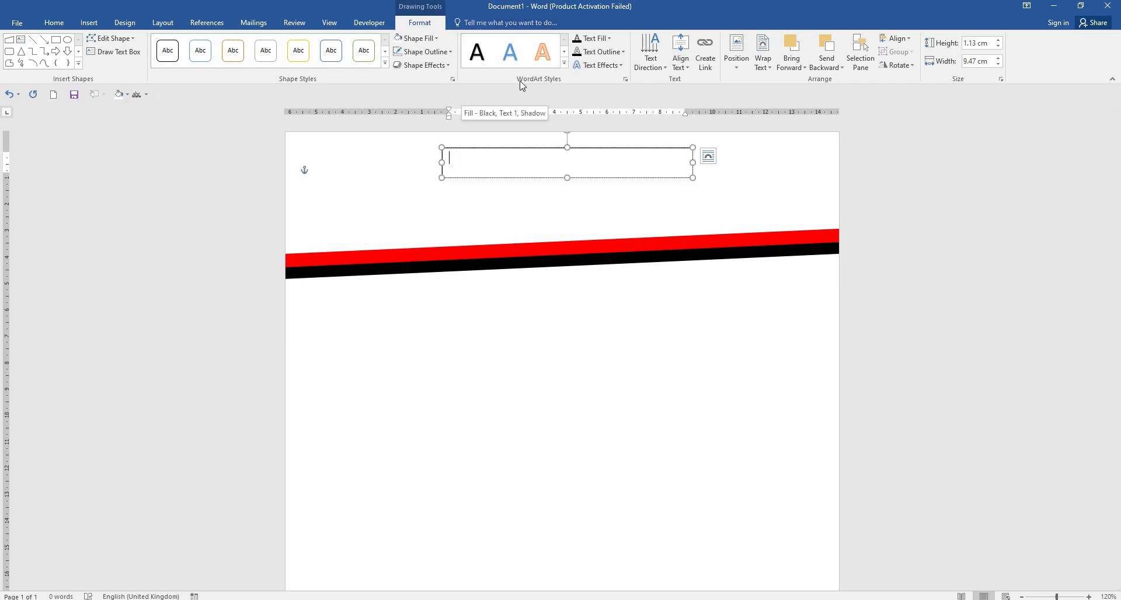
left_click(482, 65)
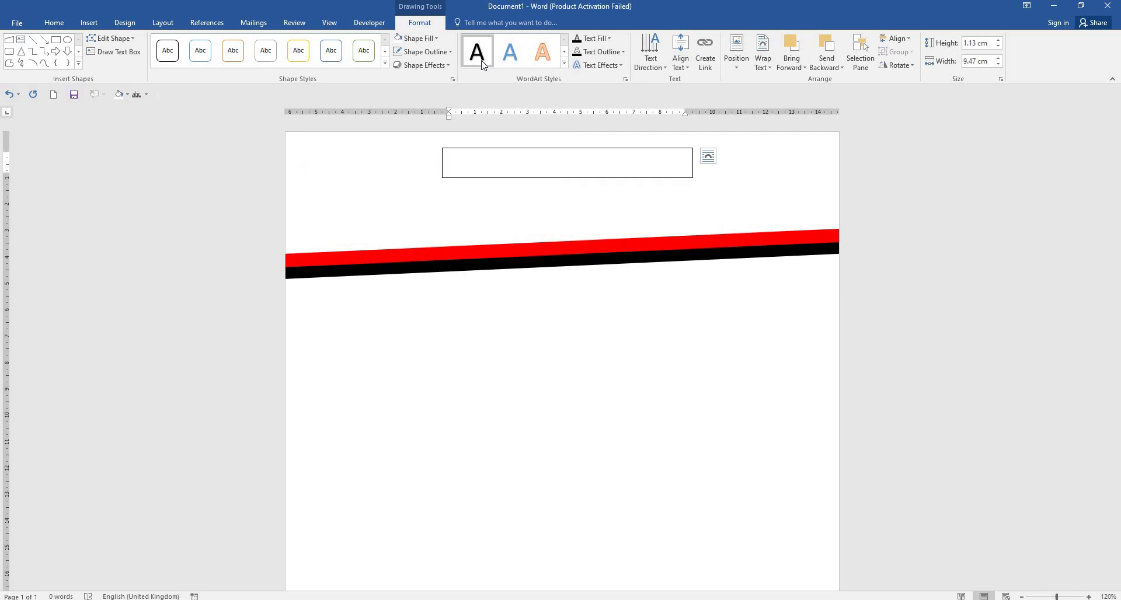
left_click(551, 177)
type("CADD Nest computer Institutation")
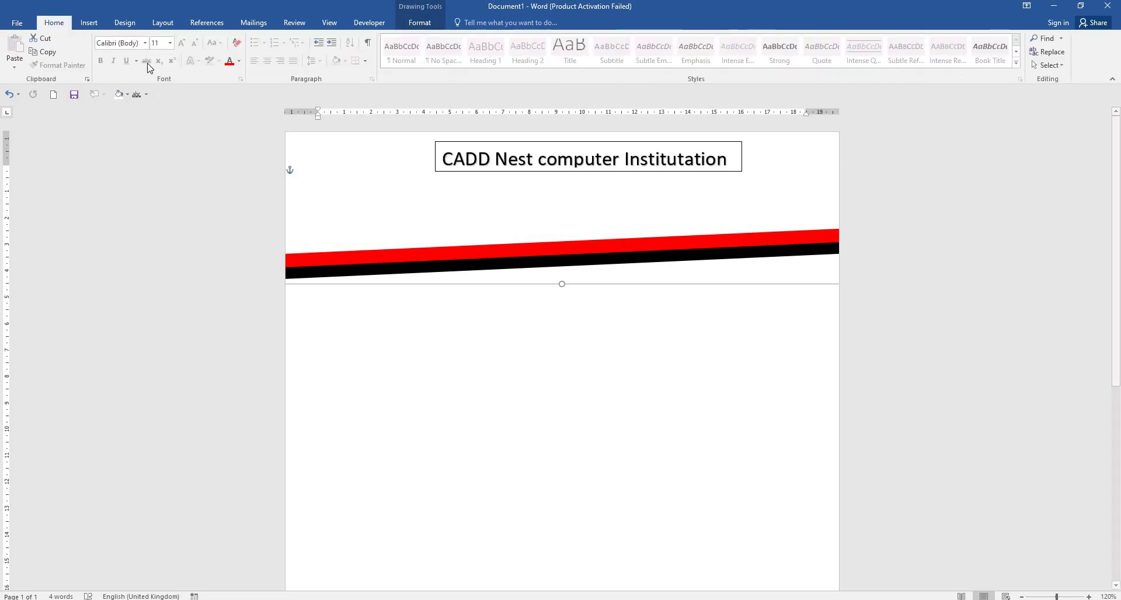
left_click(89, 23)
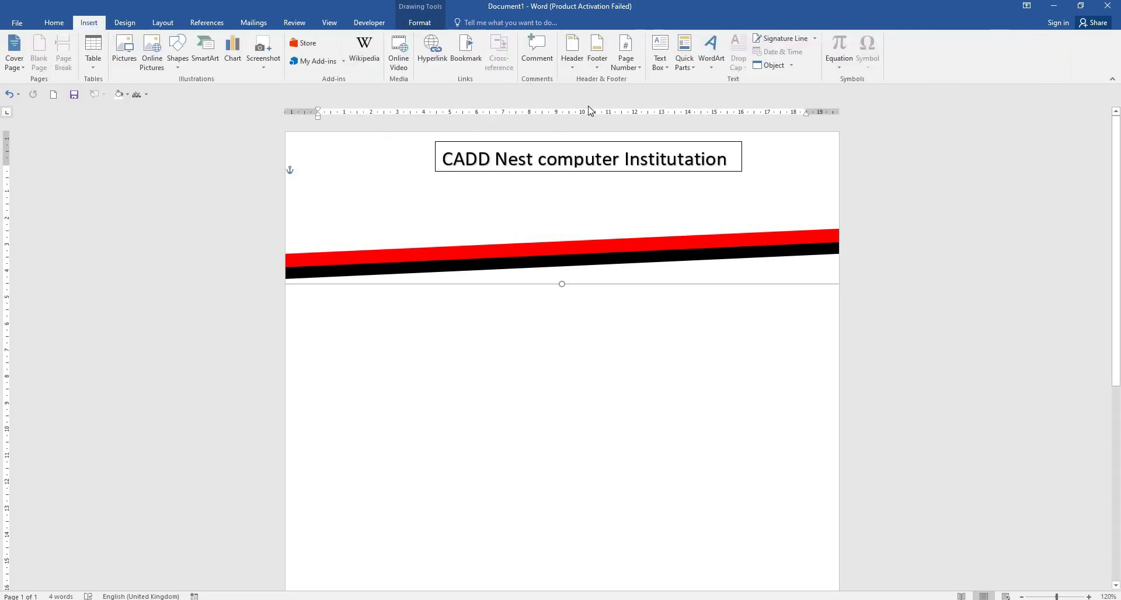
Step: Draw a second text box below the title for the address and centre its text
left_click(661, 67)
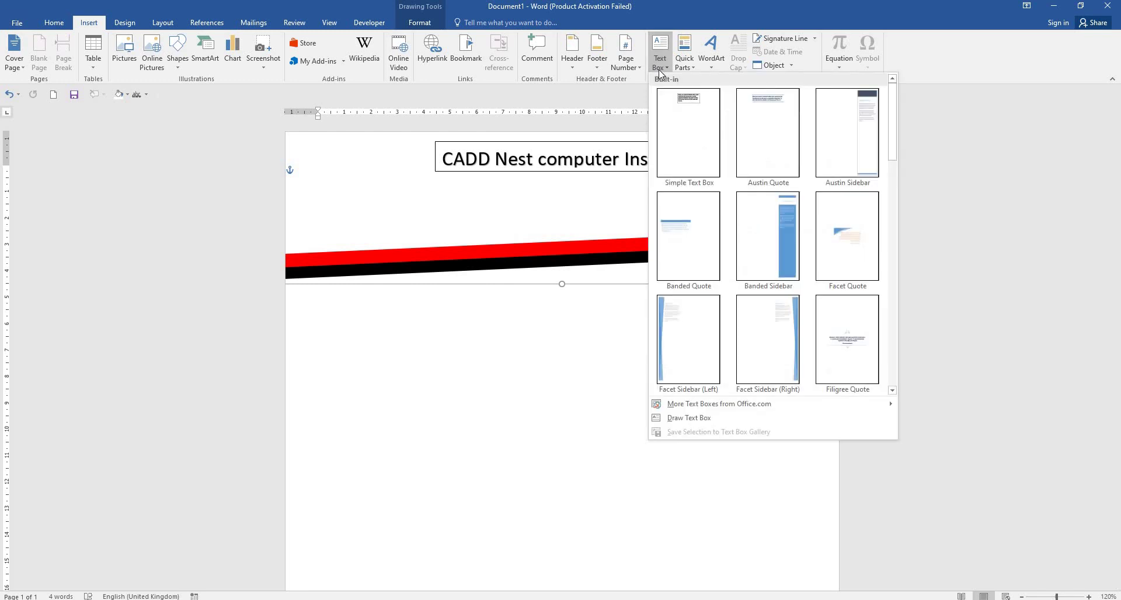
left_click(724, 419)
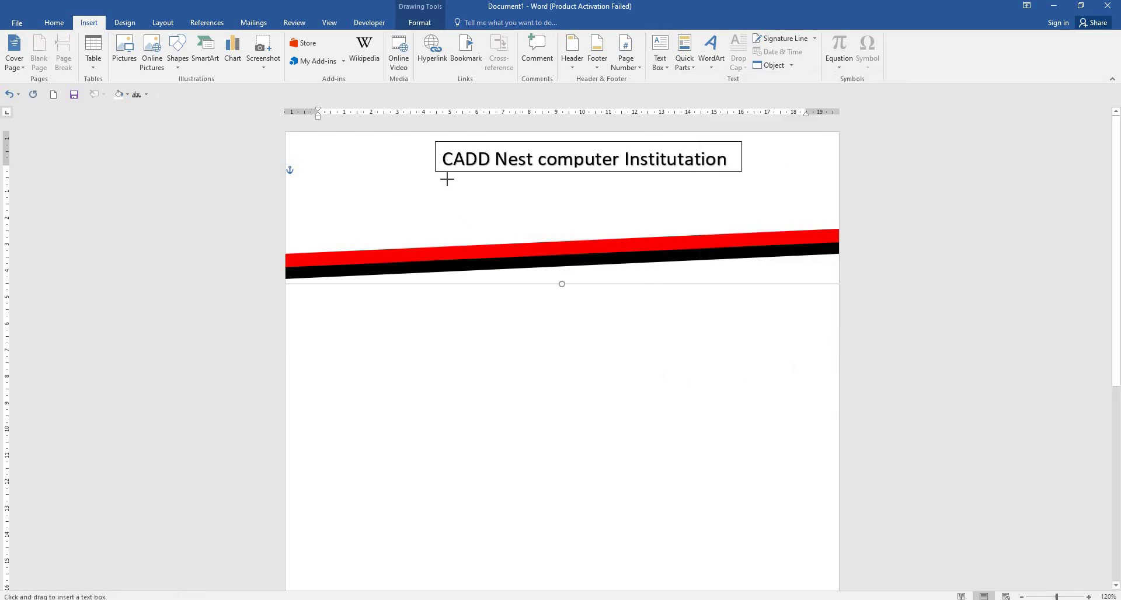
left_click_drag(448, 179, 734, 199)
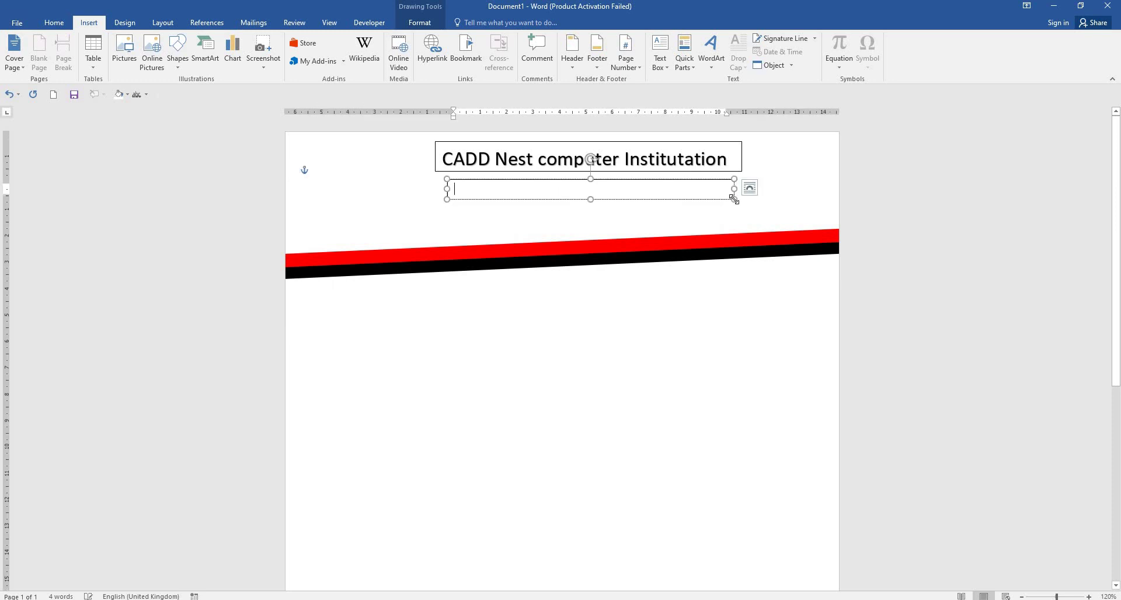
left_click(54, 22)
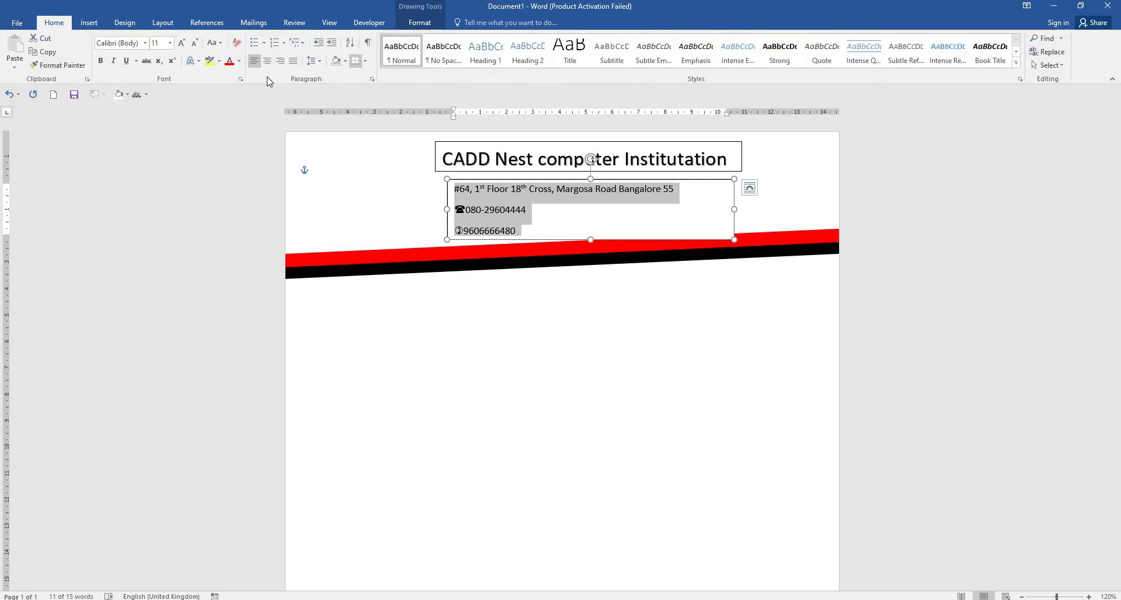
left_click(268, 61)
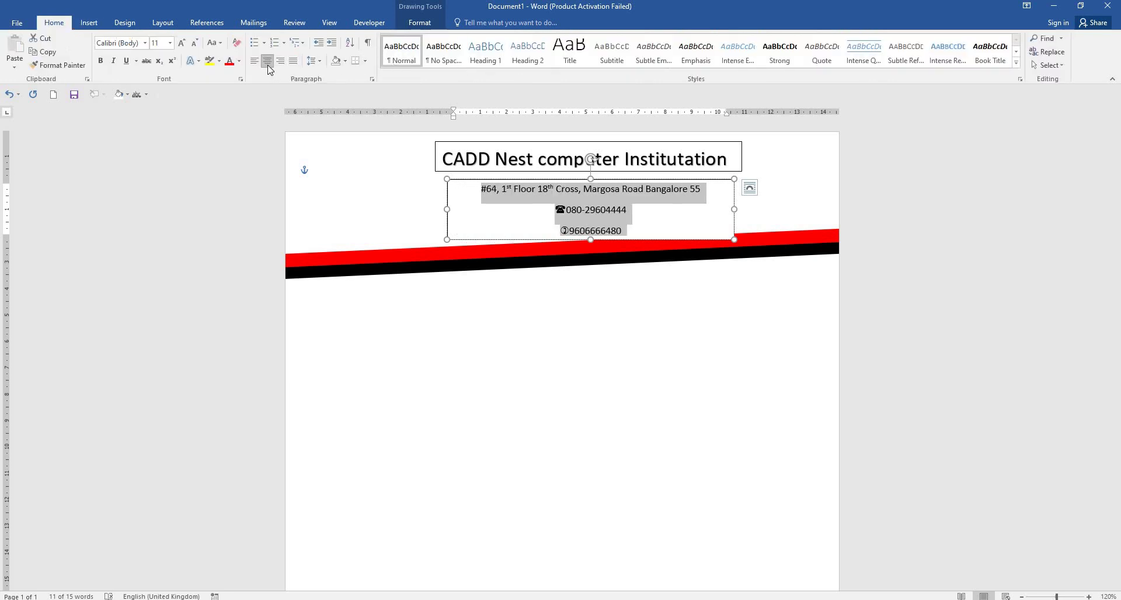
Step: Set the address to 1.0 line spacing with no space after, and fit the box
left_click(320, 61)
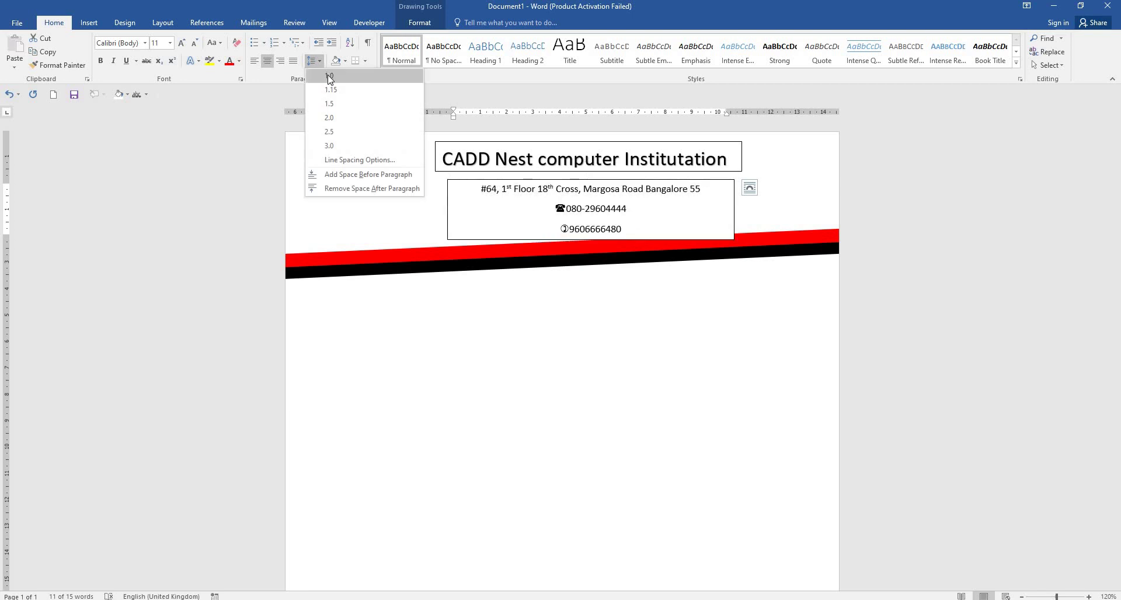
left_click(329, 77)
left_click(316, 61)
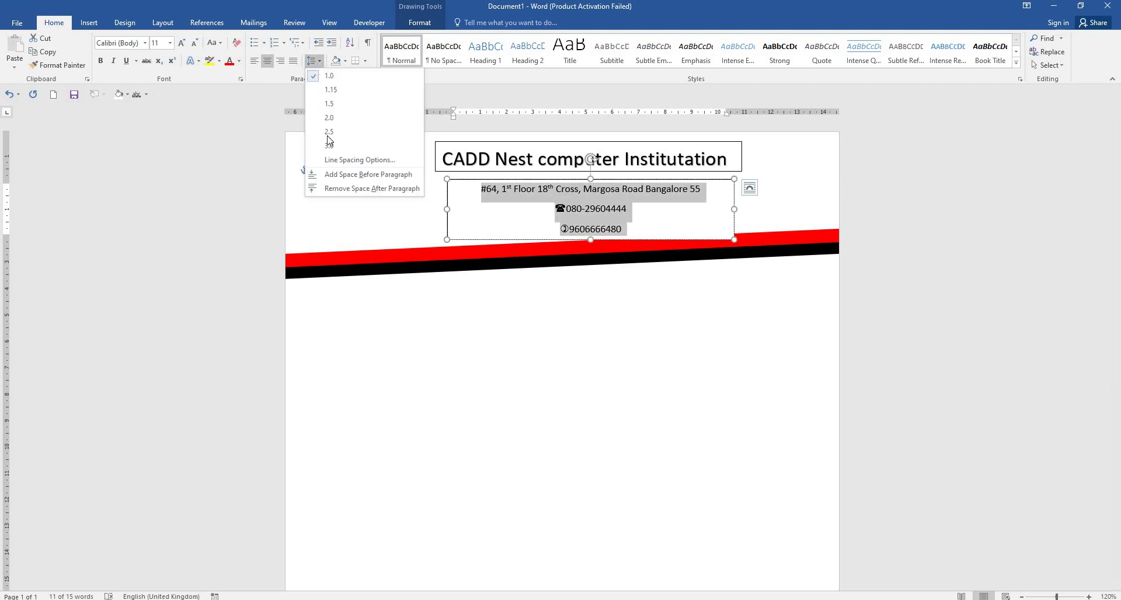
left_click(353, 185)
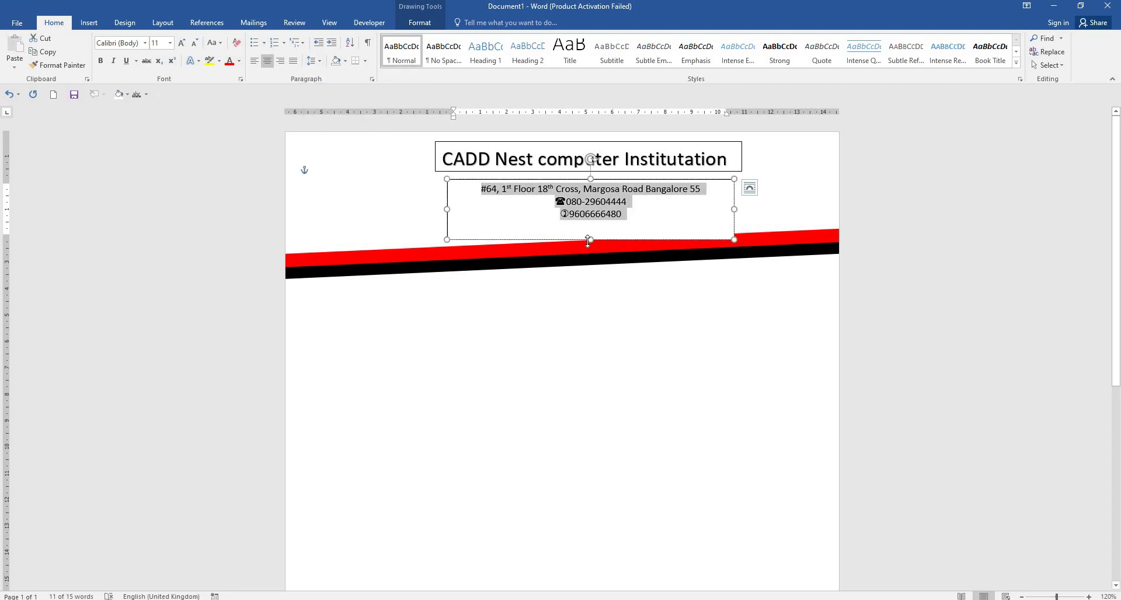
left_click_drag(589, 239, 590, 221)
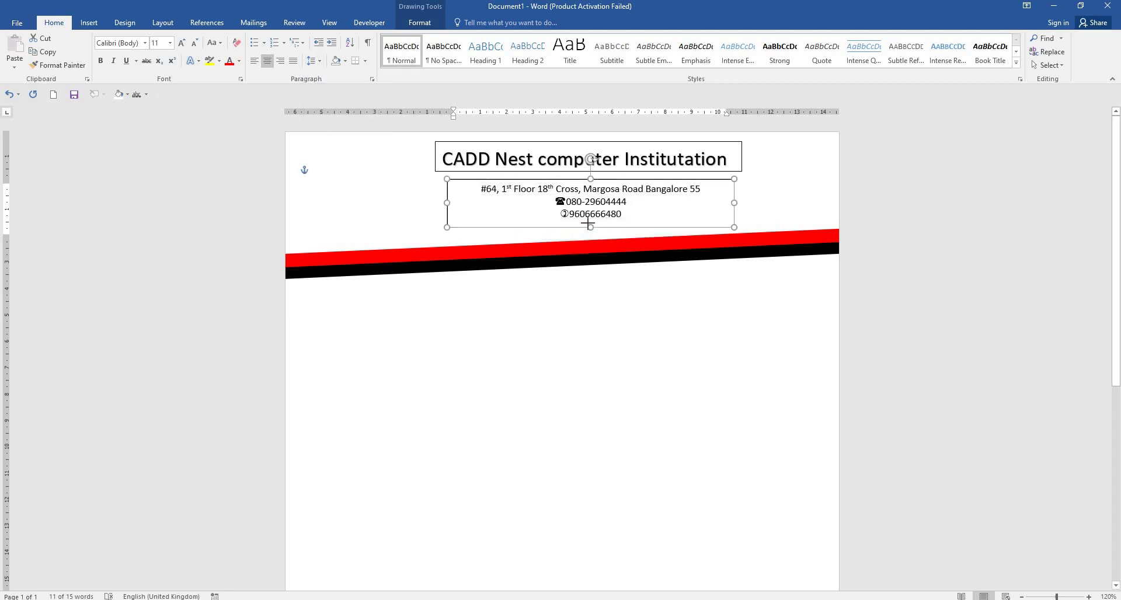
left_click_drag(590, 214, 591, 225)
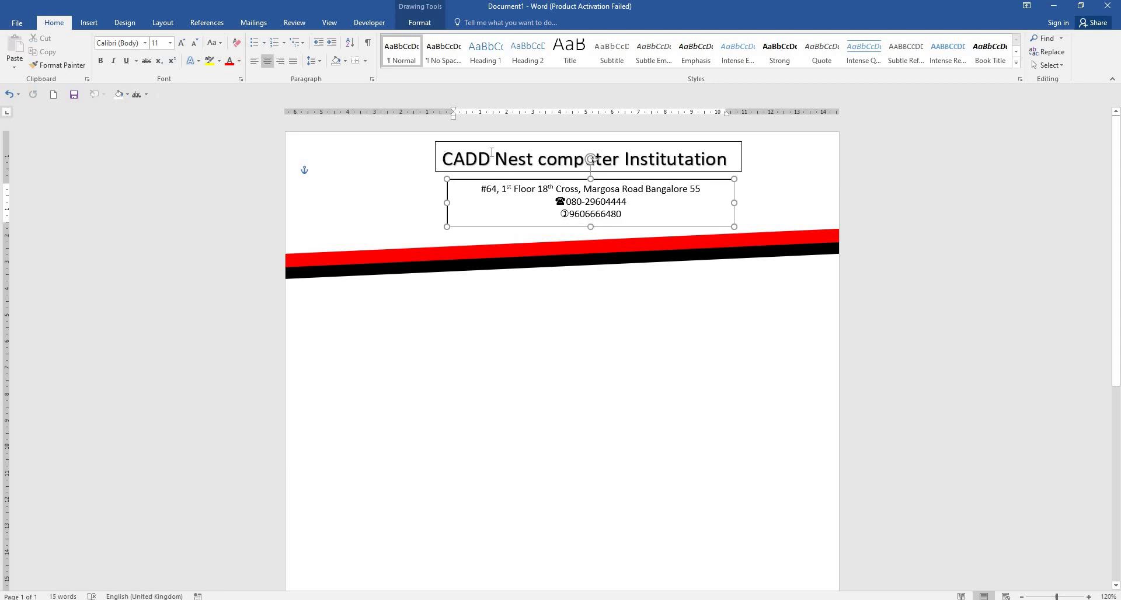
left_click_drag(442, 159, 734, 156)
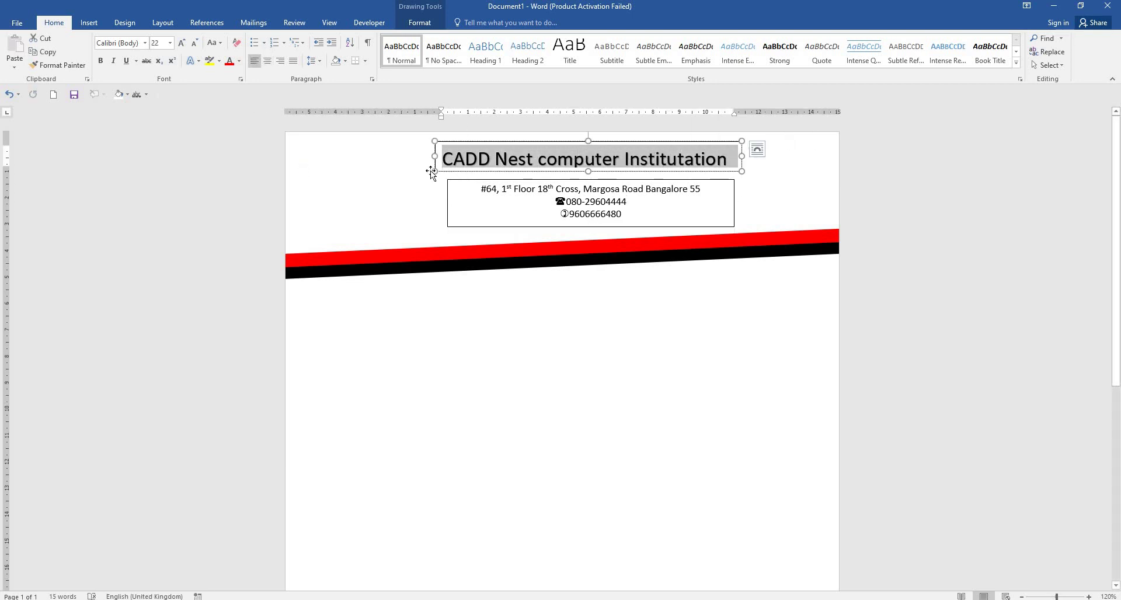
Step: Set the title text to No Outline, leaving it plain black
left_click(421, 24)
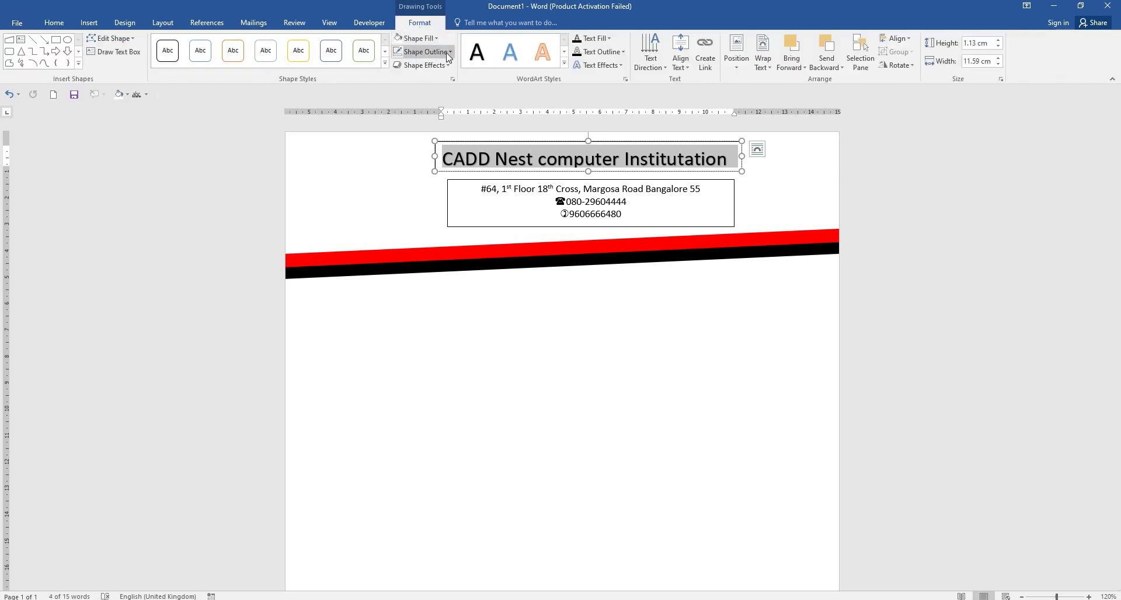
left_click(608, 38)
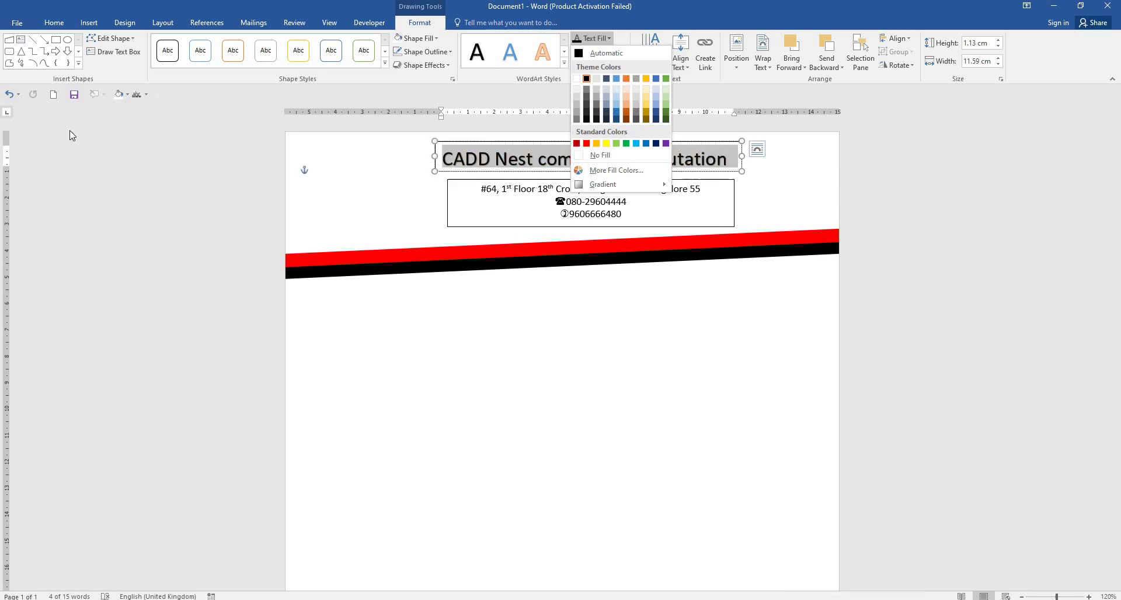
left_click(401, 197)
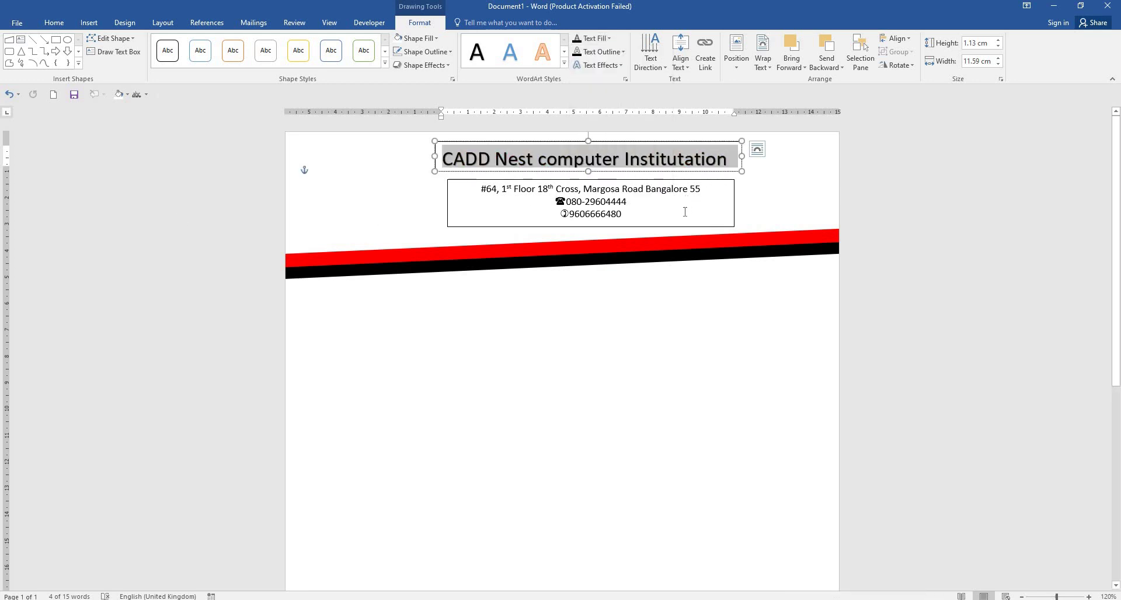
left_click(621, 52)
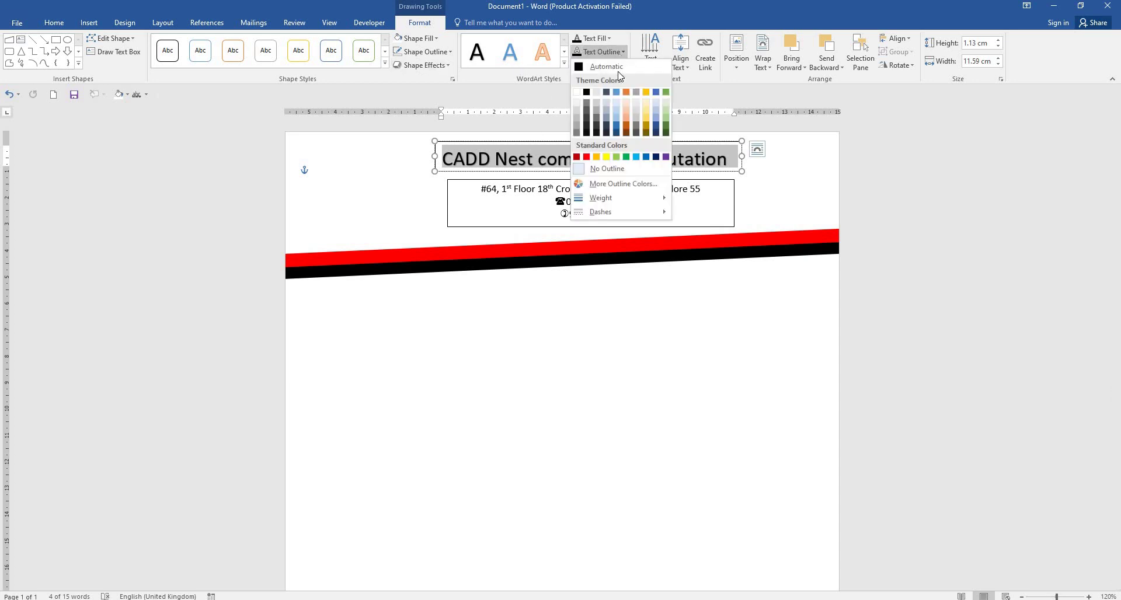
left_click(616, 173)
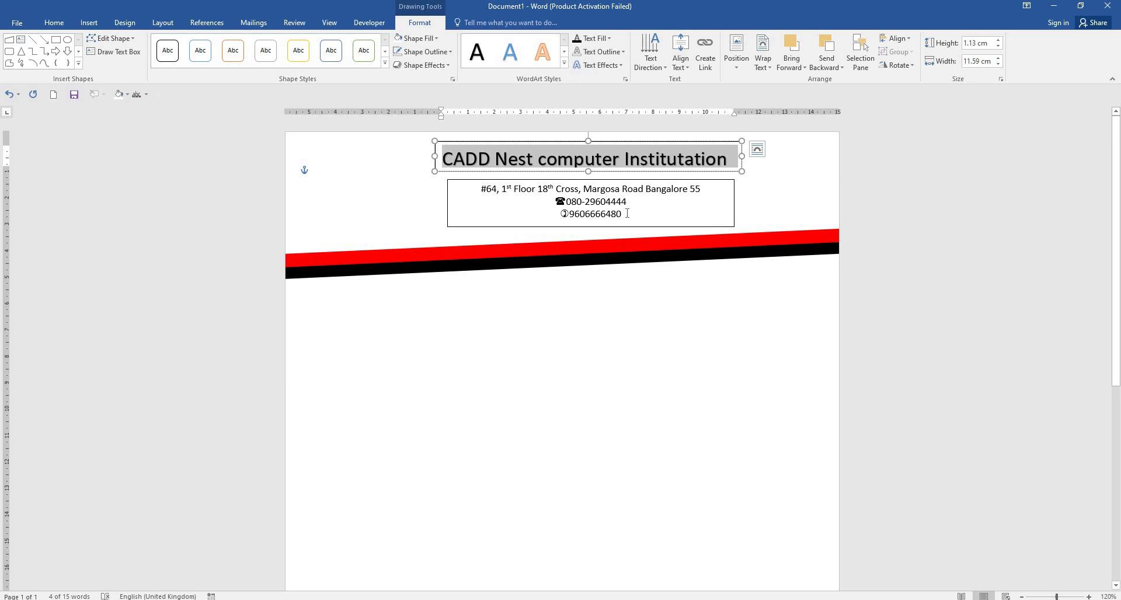
left_click(367, 192)
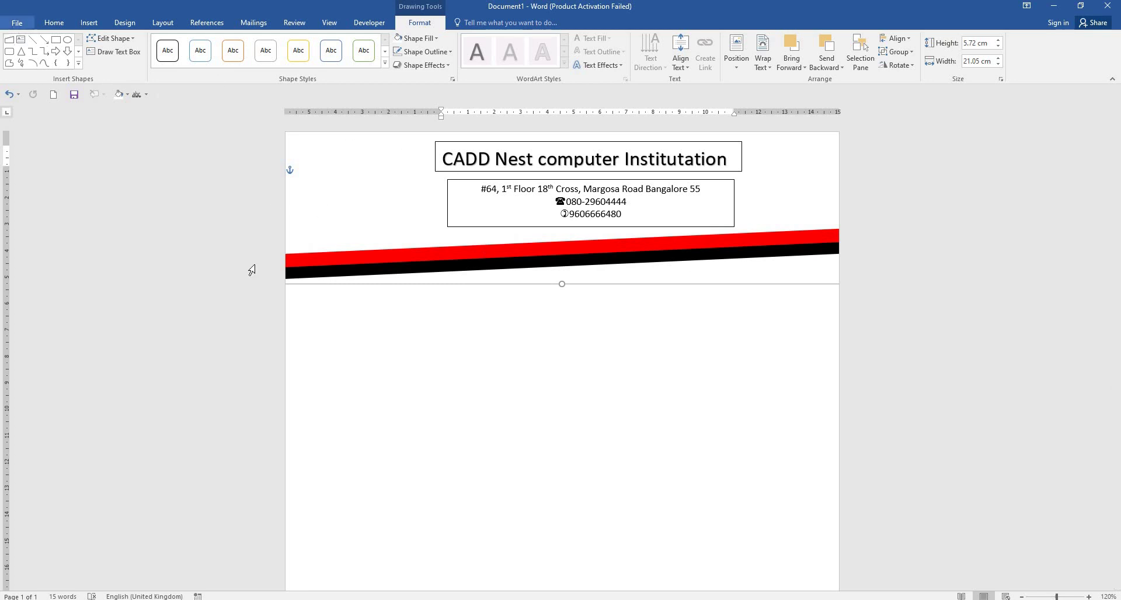
Step: Insert the 'cadd nest logo' picture from the Downloads folder
left_click(88, 26)
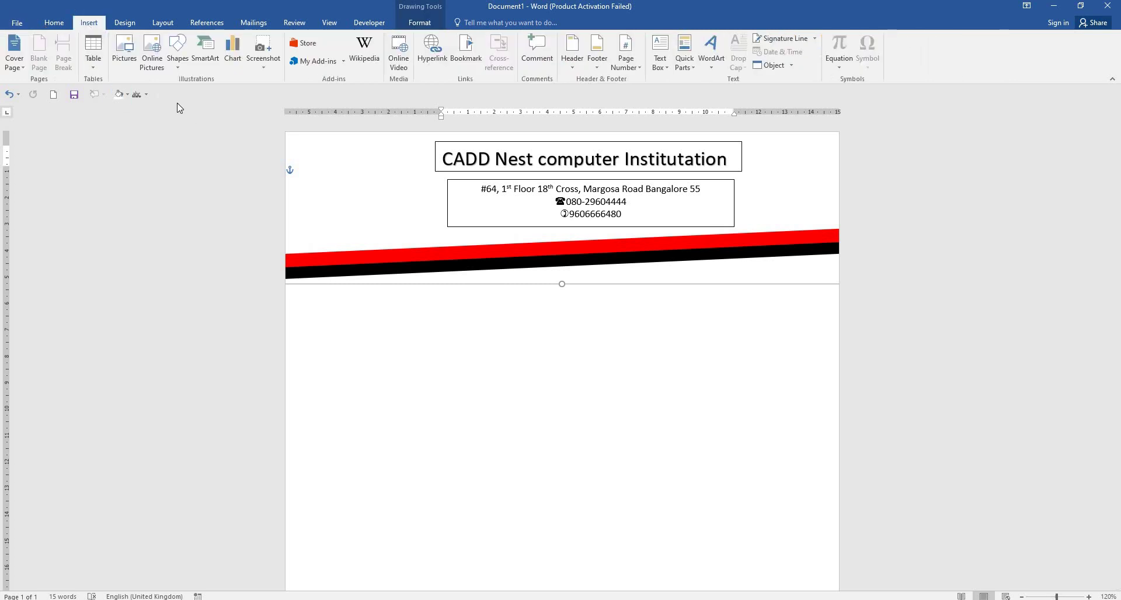
left_click(178, 59)
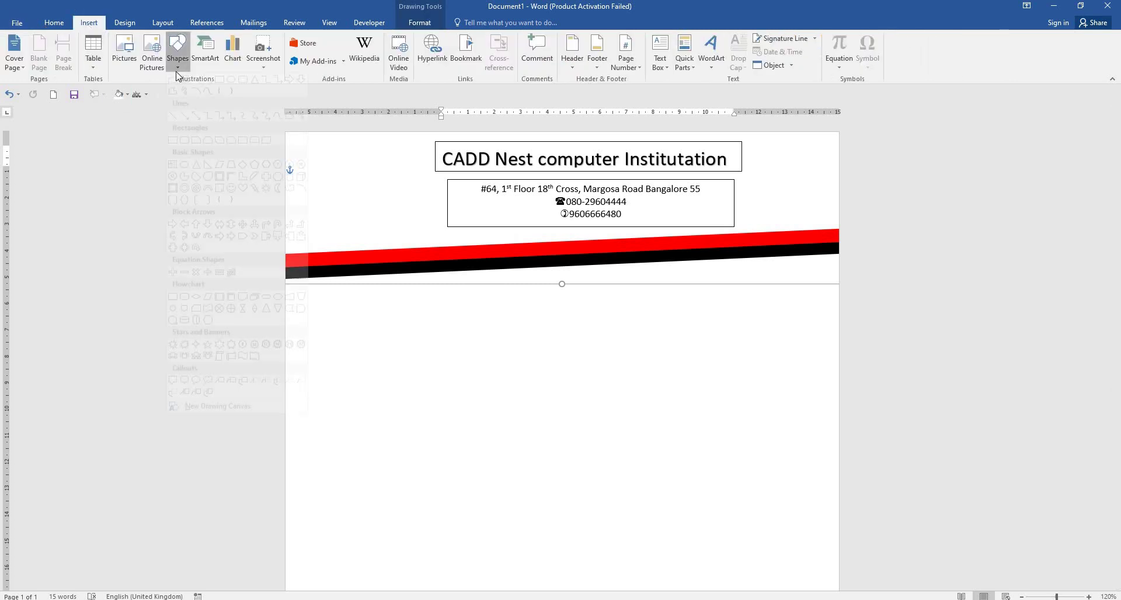
left_click(121, 64)
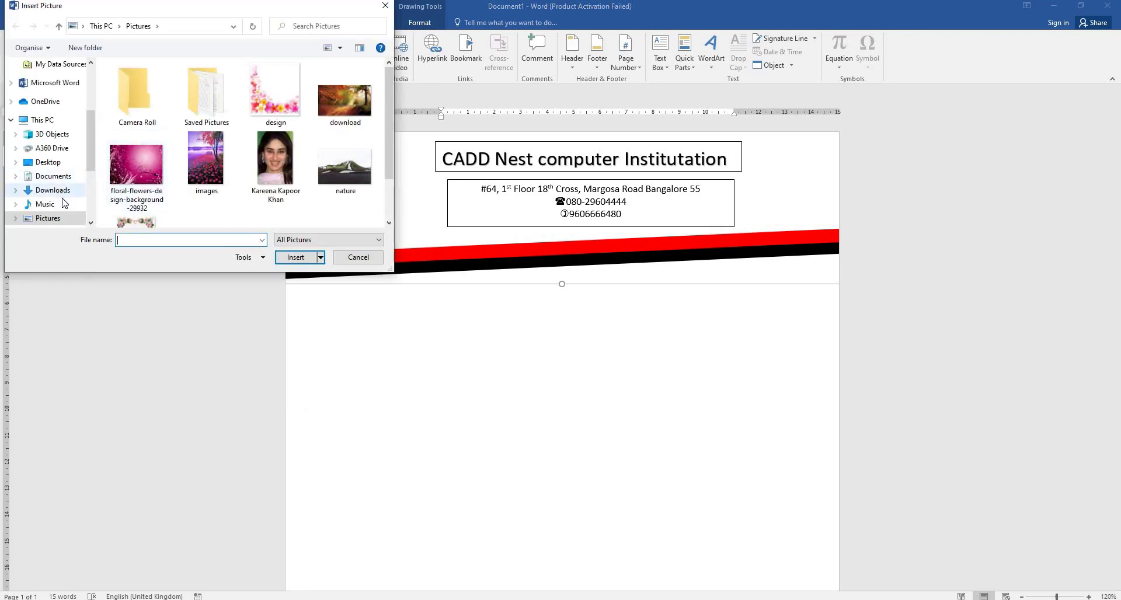
left_click(51, 190)
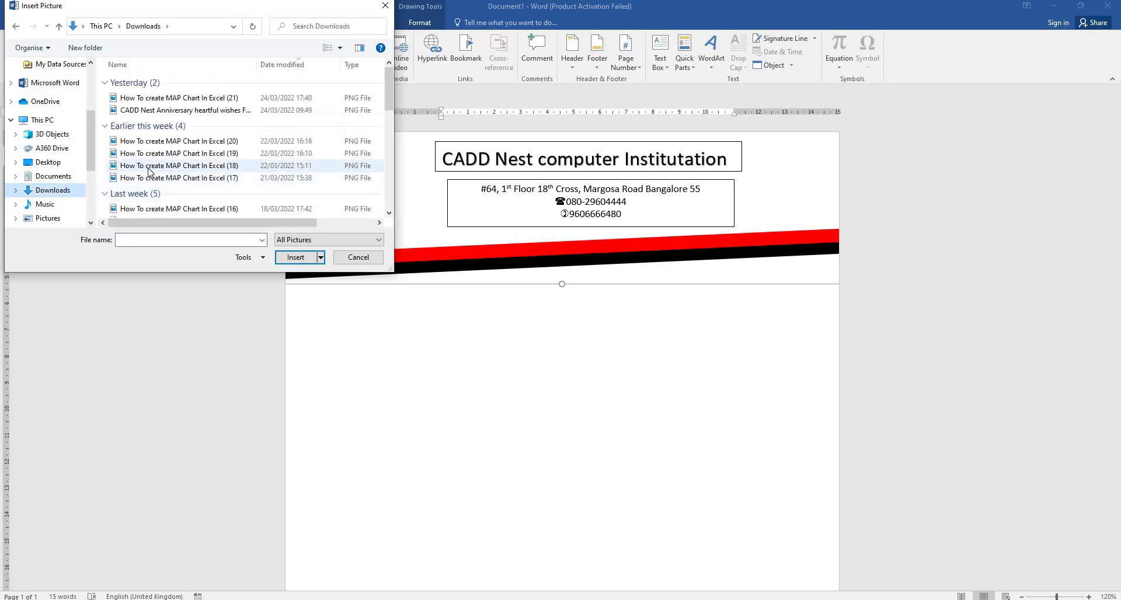
scroll(157, 195, "down", 2)
scroll(155, 191, "down", 3)
scroll(155, 191, "down", 4)
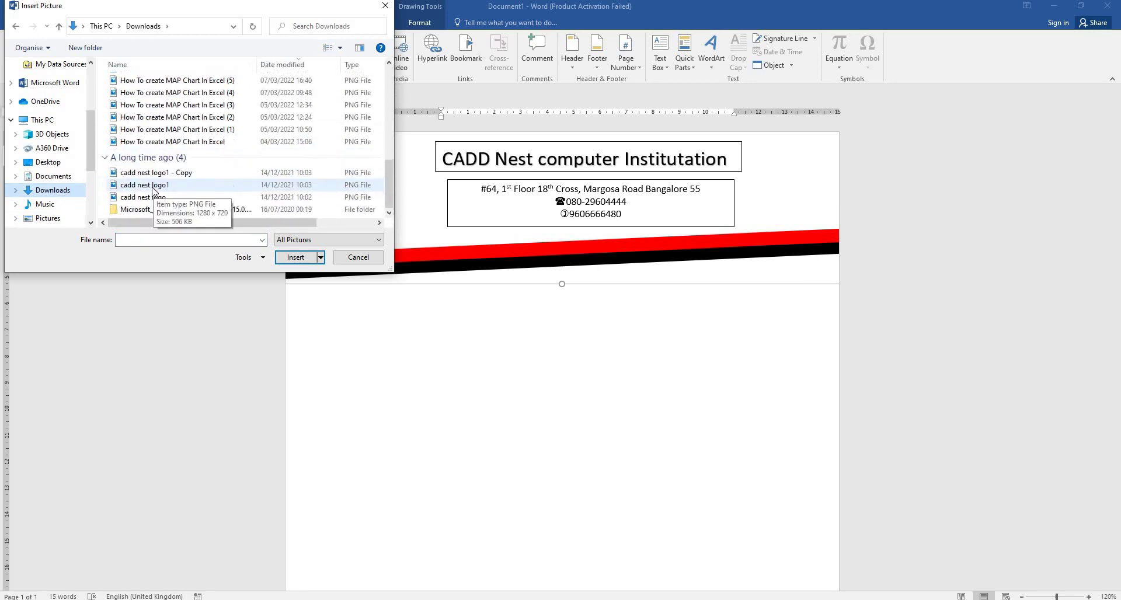
left_click(156, 197)
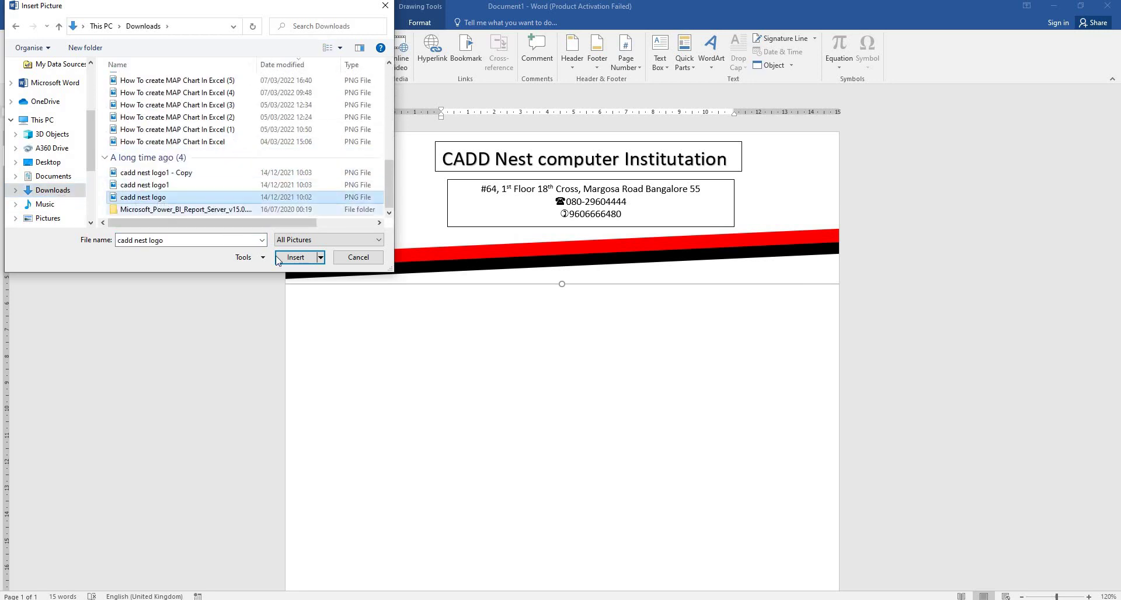
left_click(296, 257)
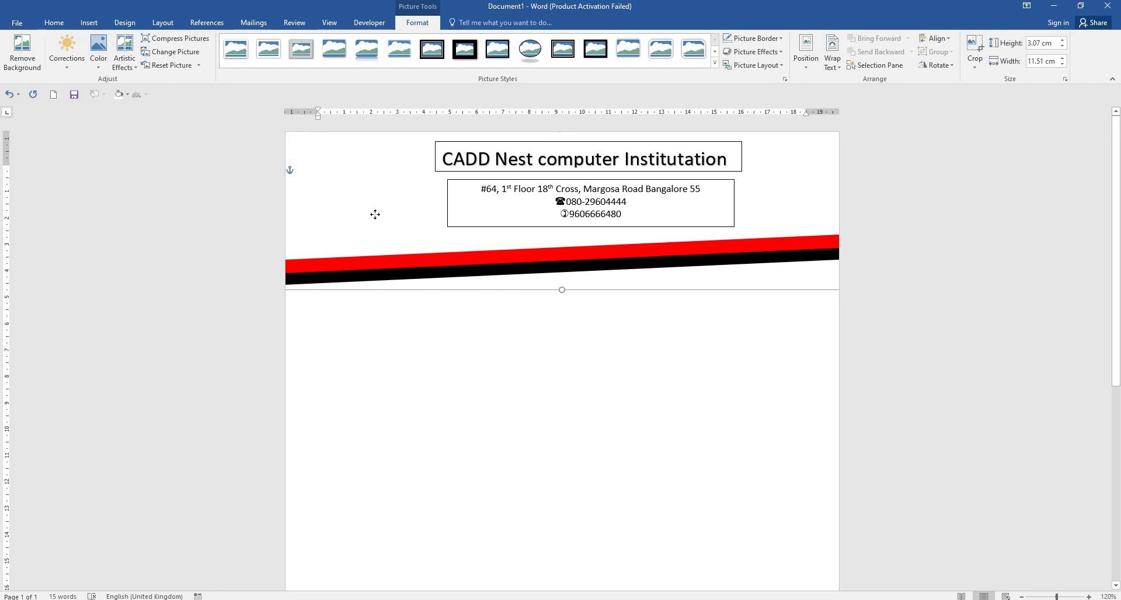
Step: Set the logo to In Front of Text, move it top-left and resize it
key("ctrl+v")
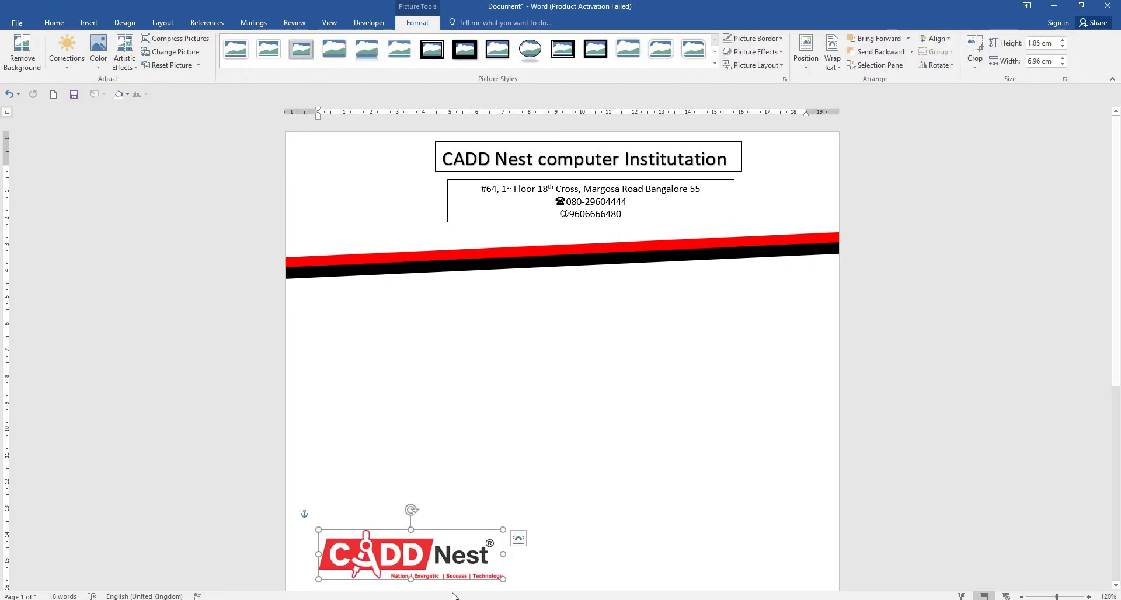
right_click(432, 559)
mouse_move(469, 520)
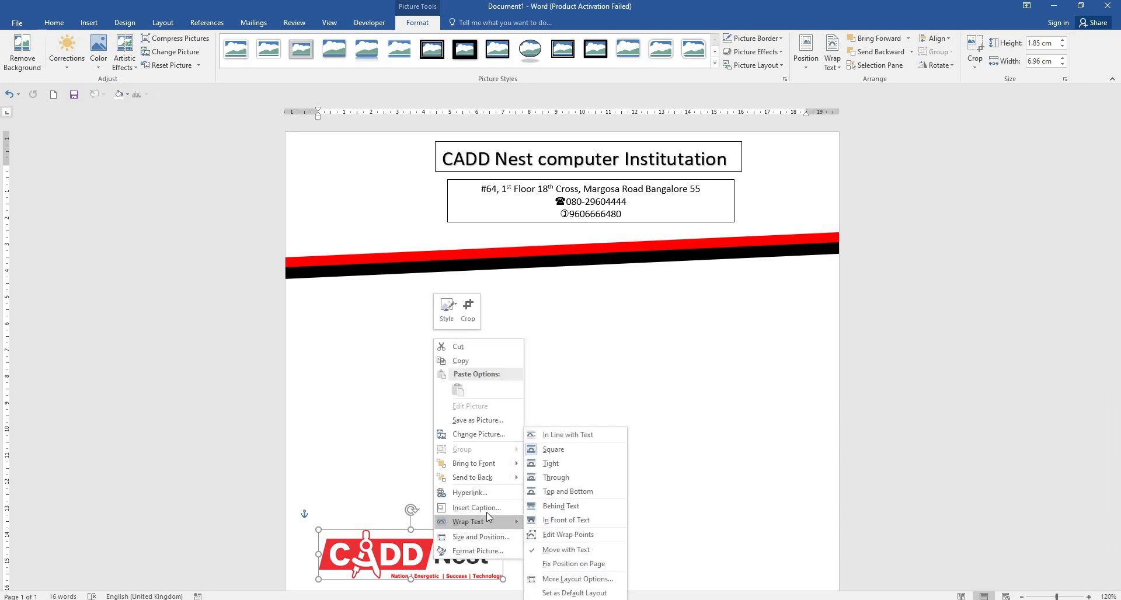
left_click(554, 506)
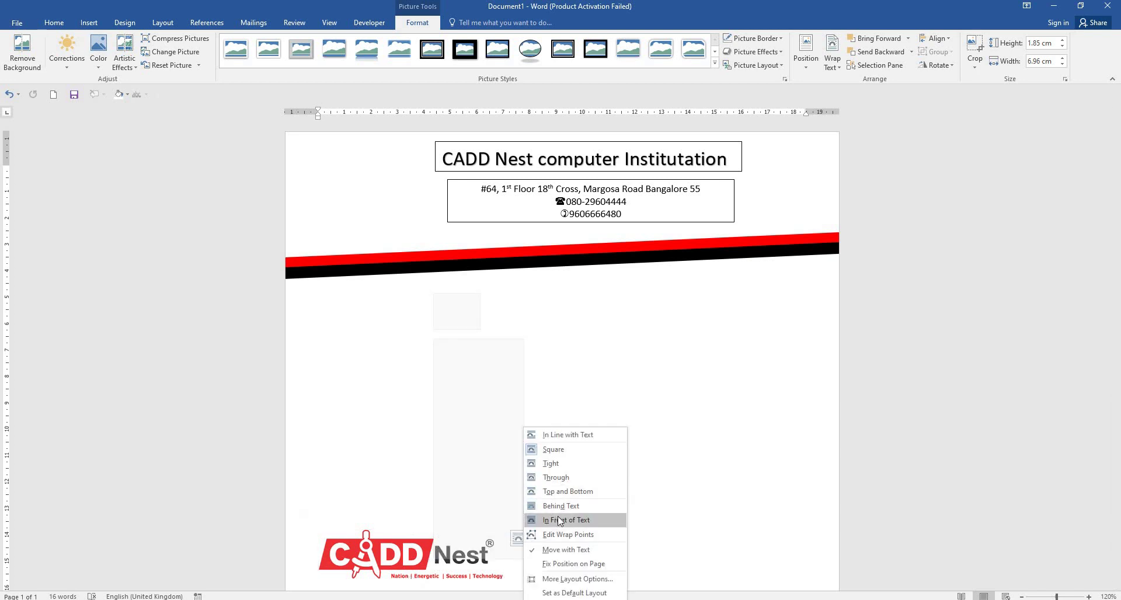
left_click(558, 517)
mouse_move(435, 566)
left_mouse_down()
mouse_move(393, 166)
mouse_move(396, 175)
left_mouse_up()
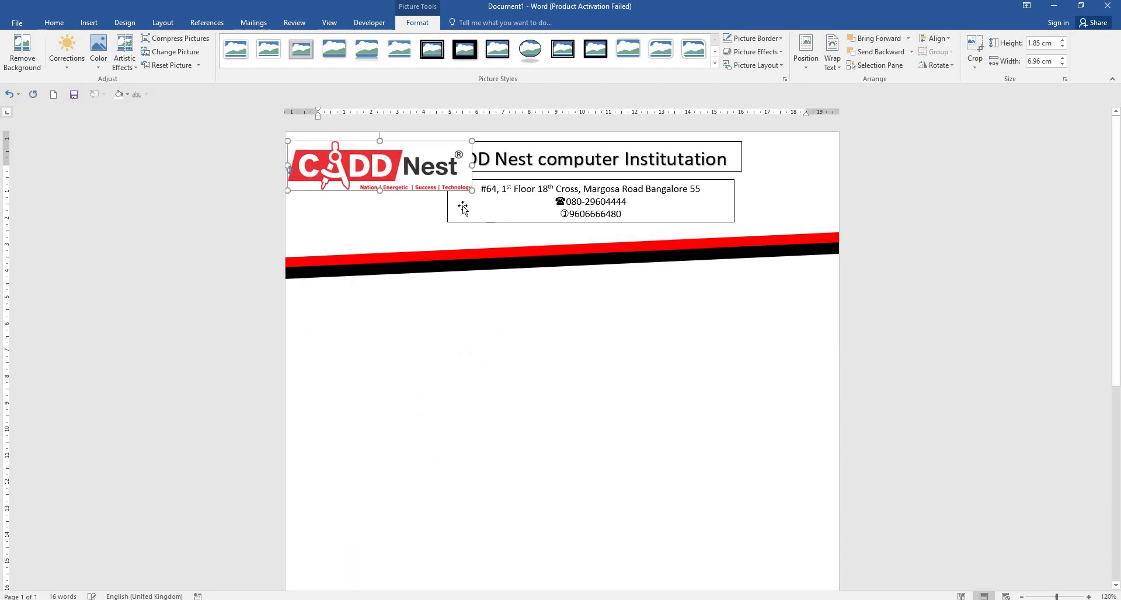
left_click_drag(458, 189, 388, 173)
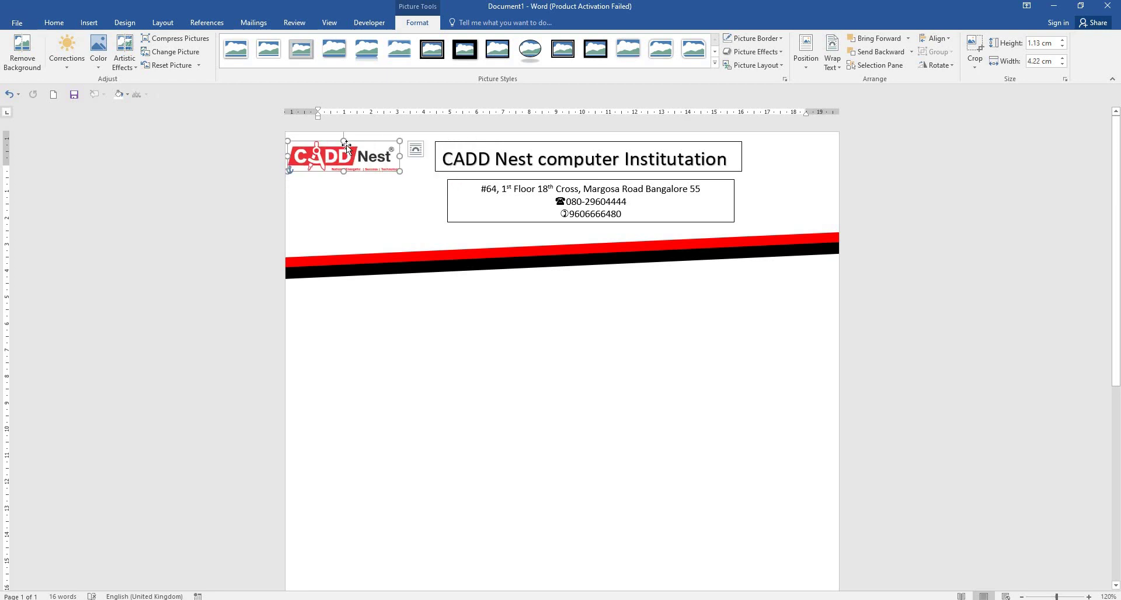
left_click_drag(344, 141, 343, 132)
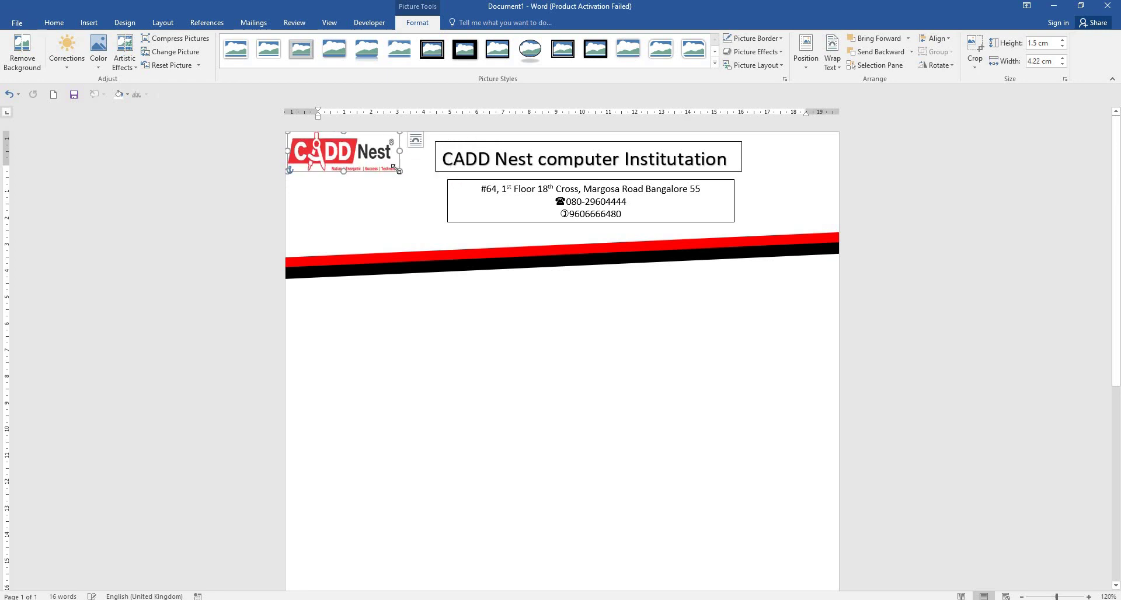
left_click_drag(398, 169, 448, 146)
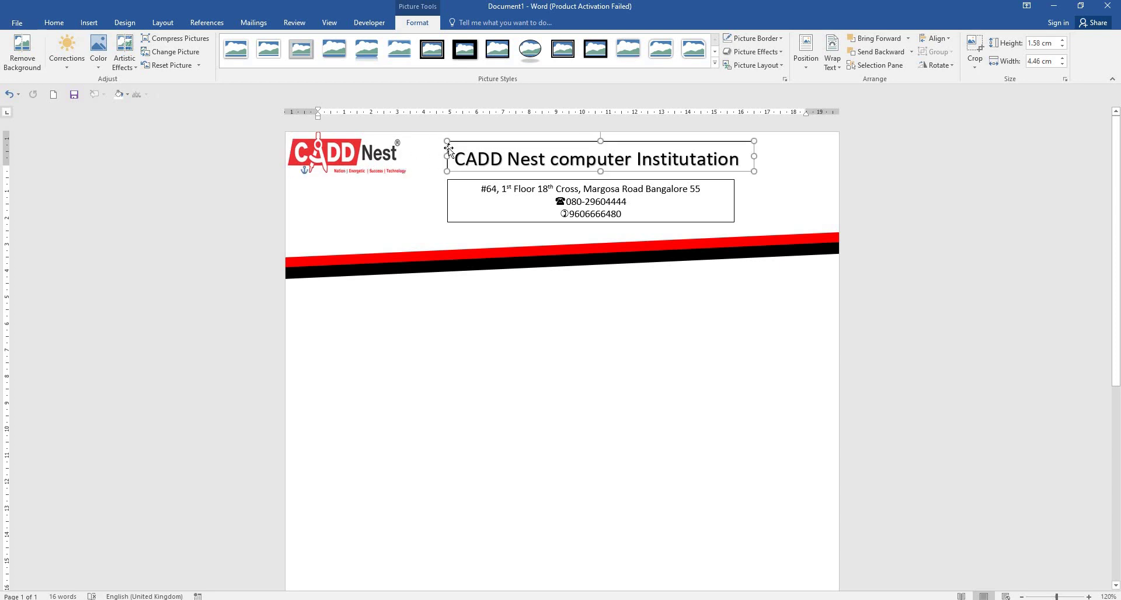
Step: Narrow the address box slightly and fine-tune the logo's size and position
left_click(447, 203)
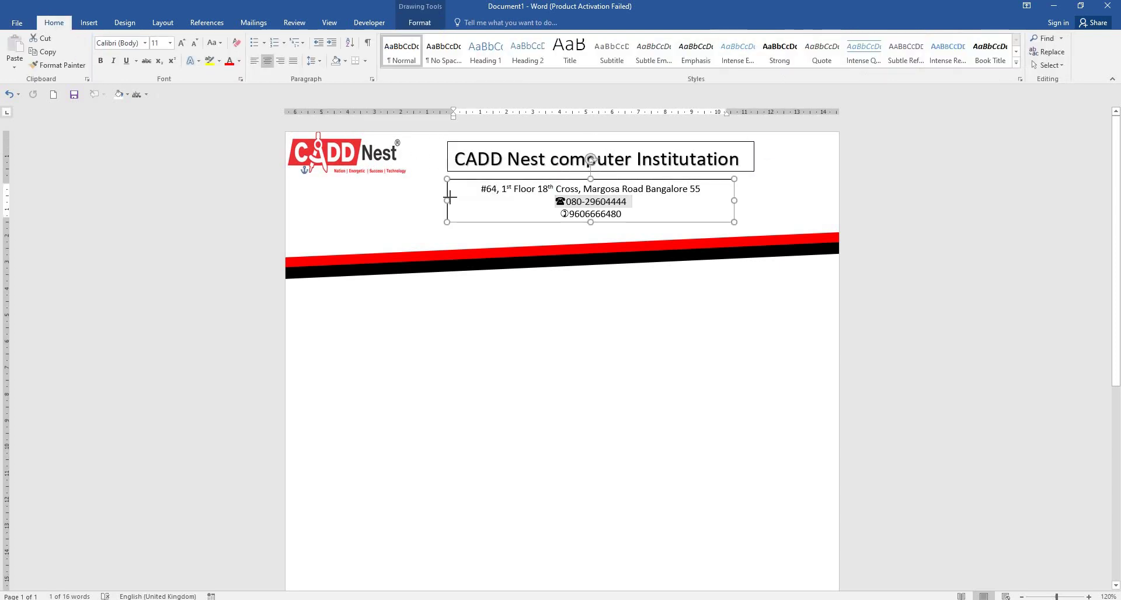
left_click_drag(447, 201, 471, 190)
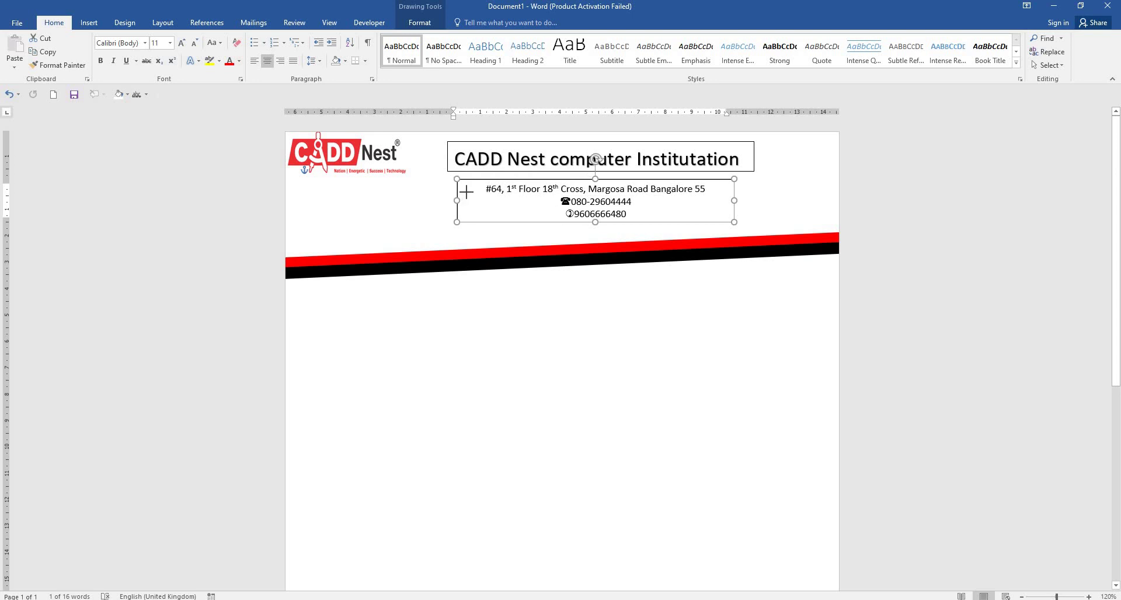
left_click_drag(734, 201, 730, 201)
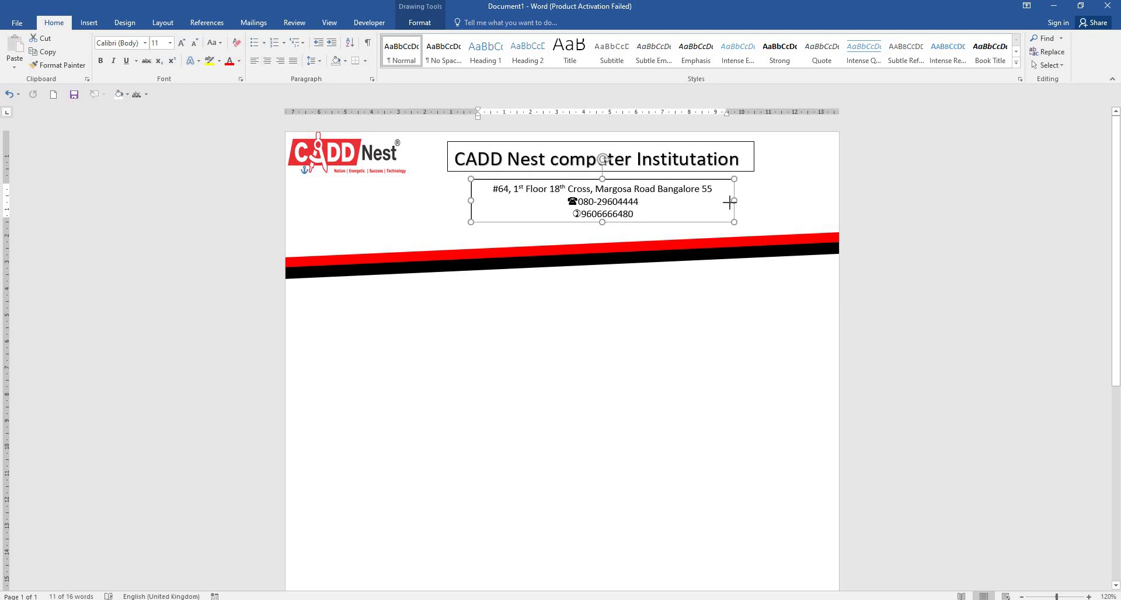
left_click(357, 173)
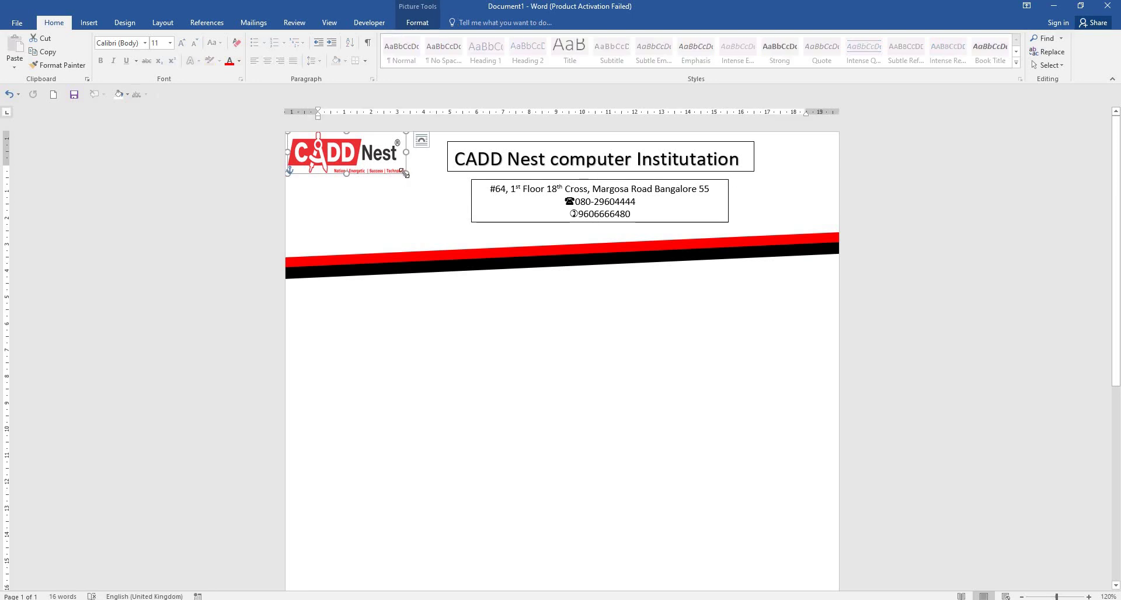
left_click_drag(404, 173, 420, 187)
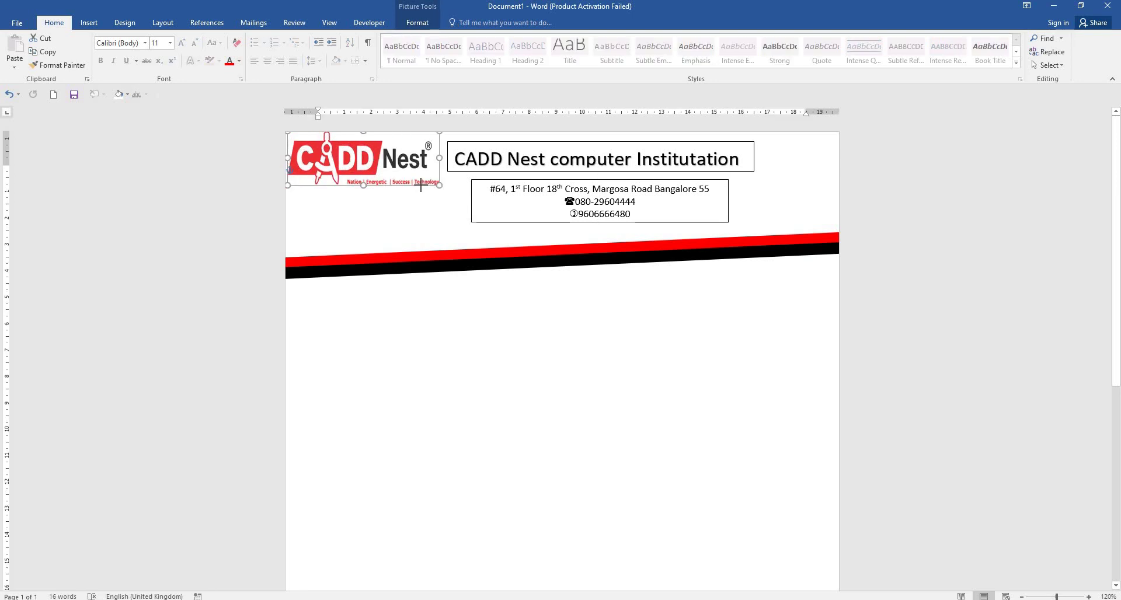
left_click_drag(326, 161, 321, 160)
left_click(605, 393)
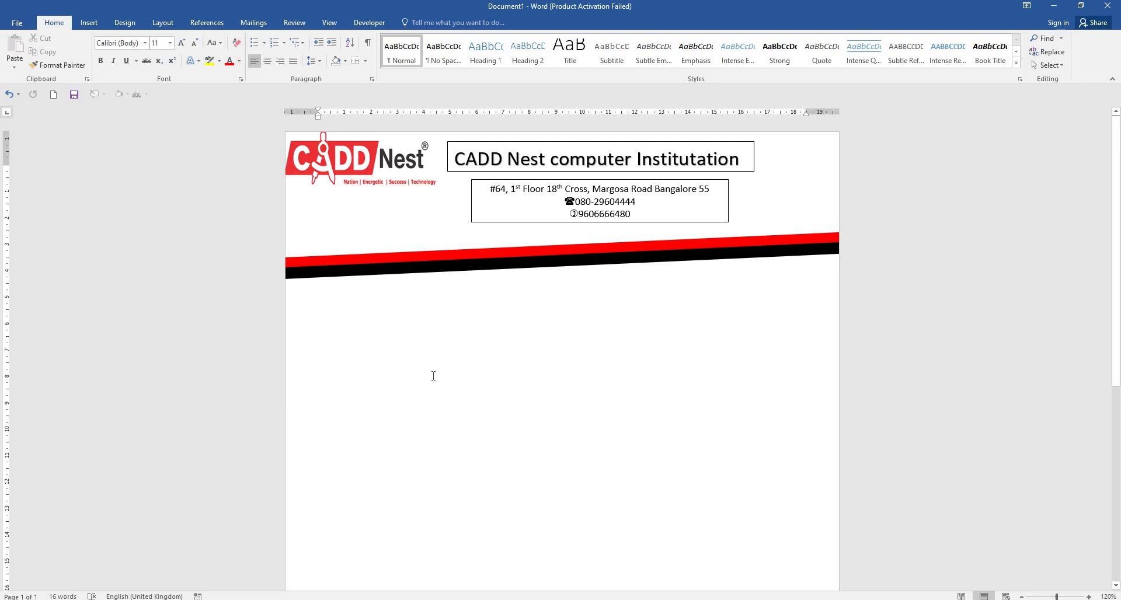
type("RE")
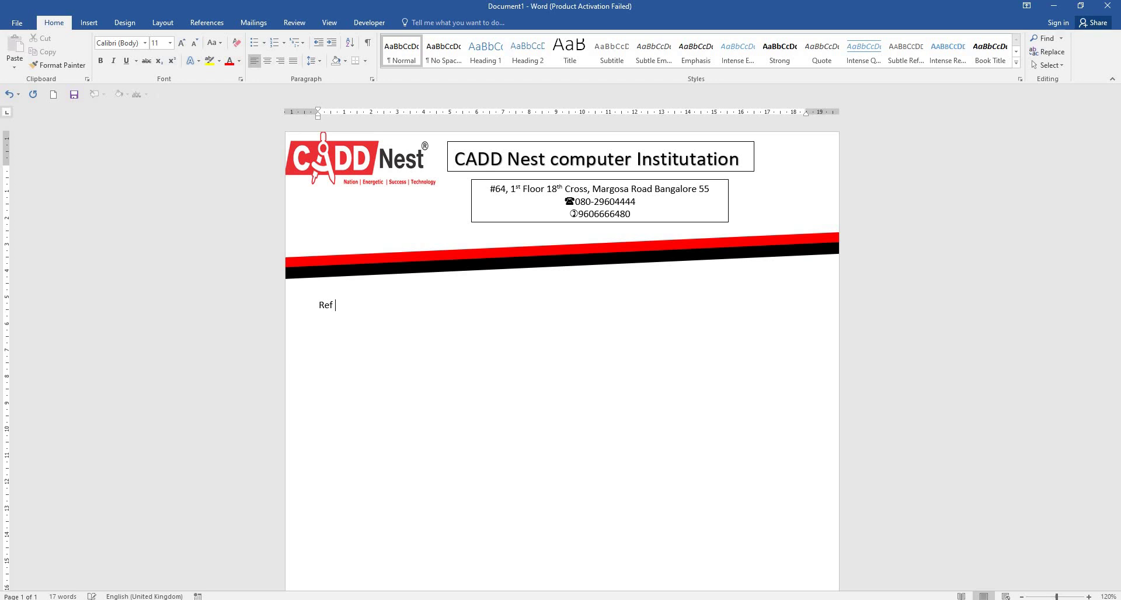
key("BackSpace")
type("No")
left_click(297, 303)
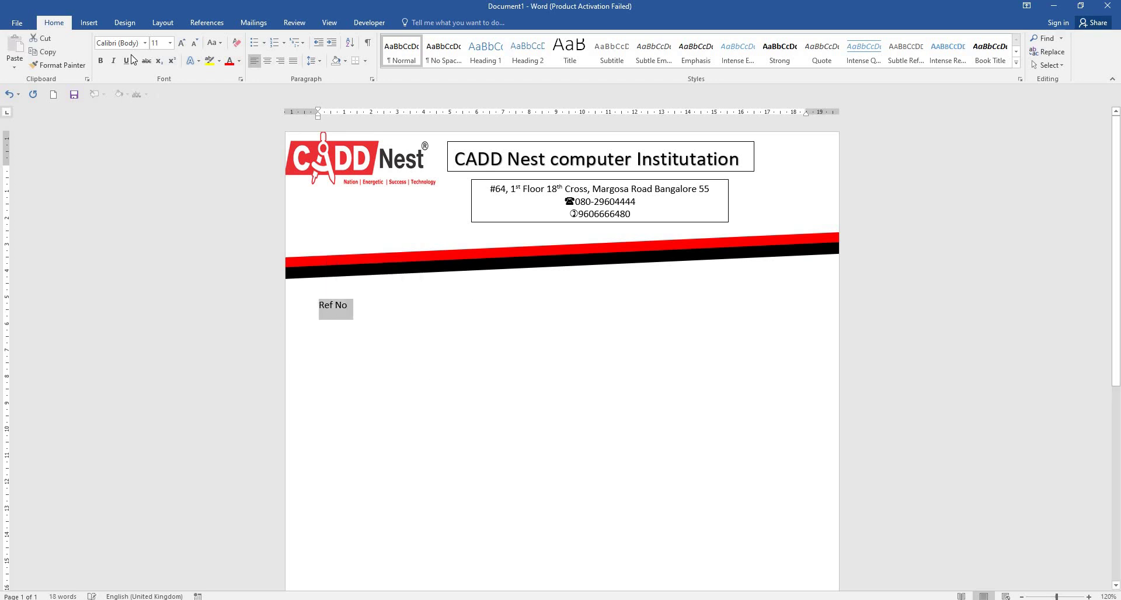
left_click(170, 42)
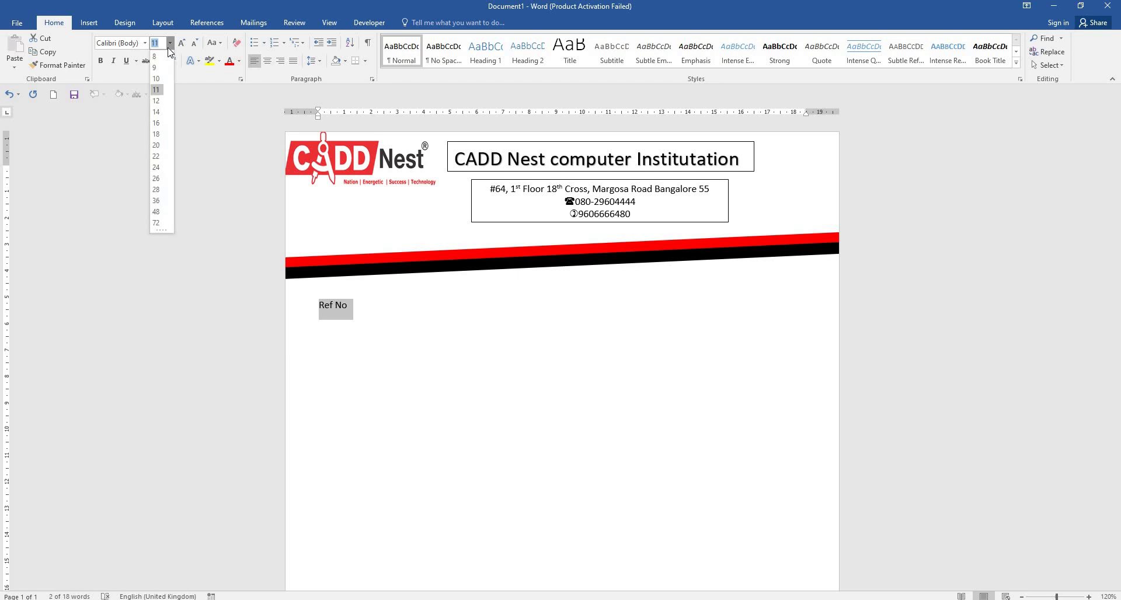
left_click(156, 145)
left_click(380, 312)
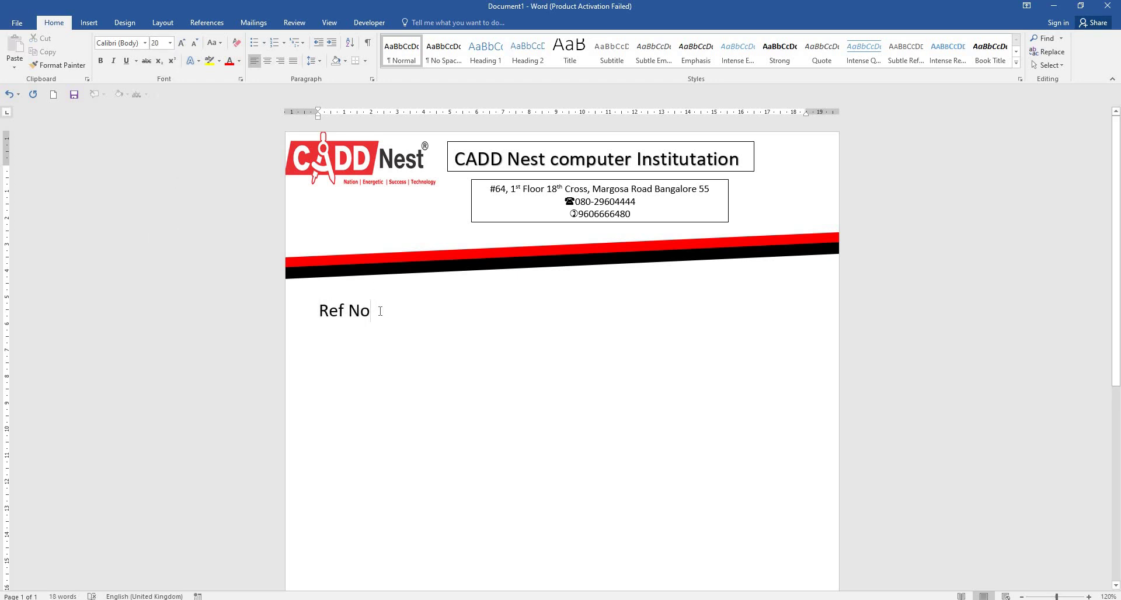
type(":")
key("ctrl+z")
key("ctrl+z")
key("ctrl+z")
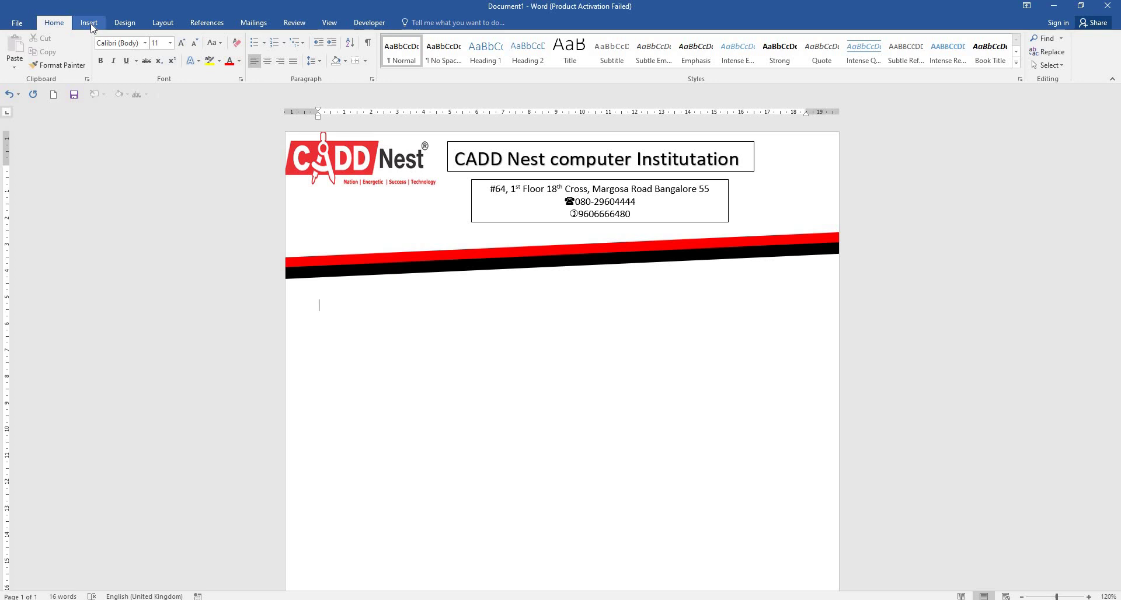
Step: Draw a wide text box just below the red and black band
left_click(90, 25)
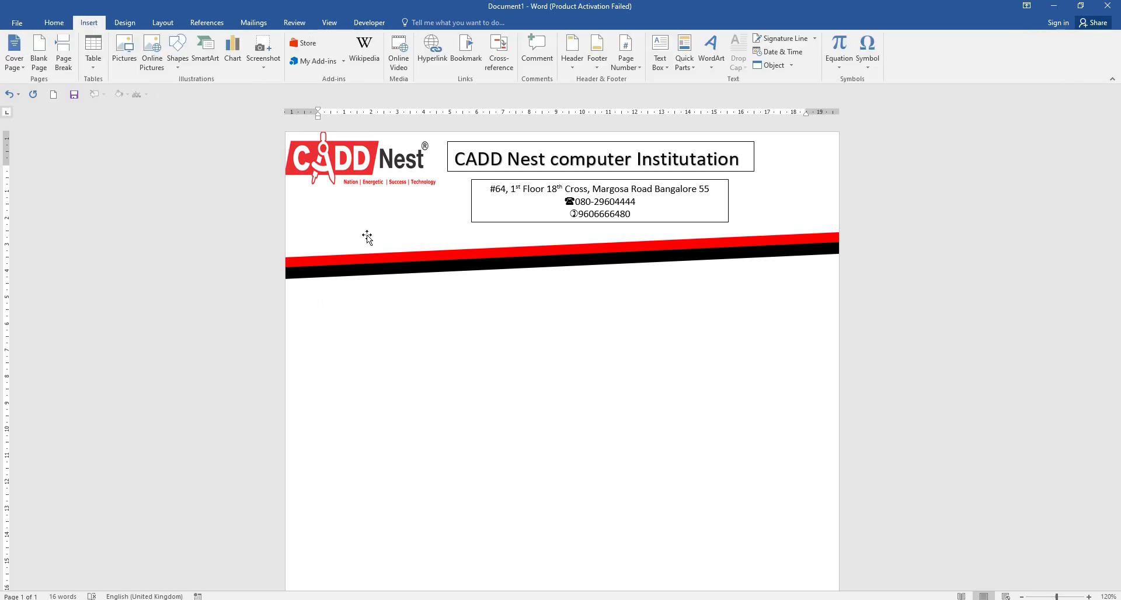
left_click(178, 68)
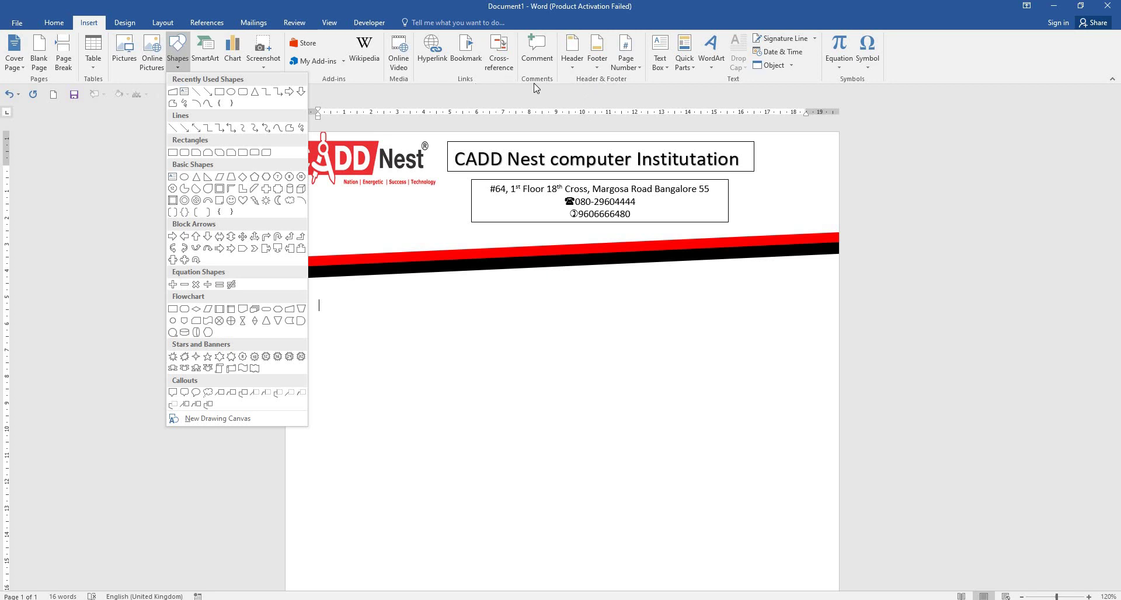
left_click(522, 399)
left_click(662, 69)
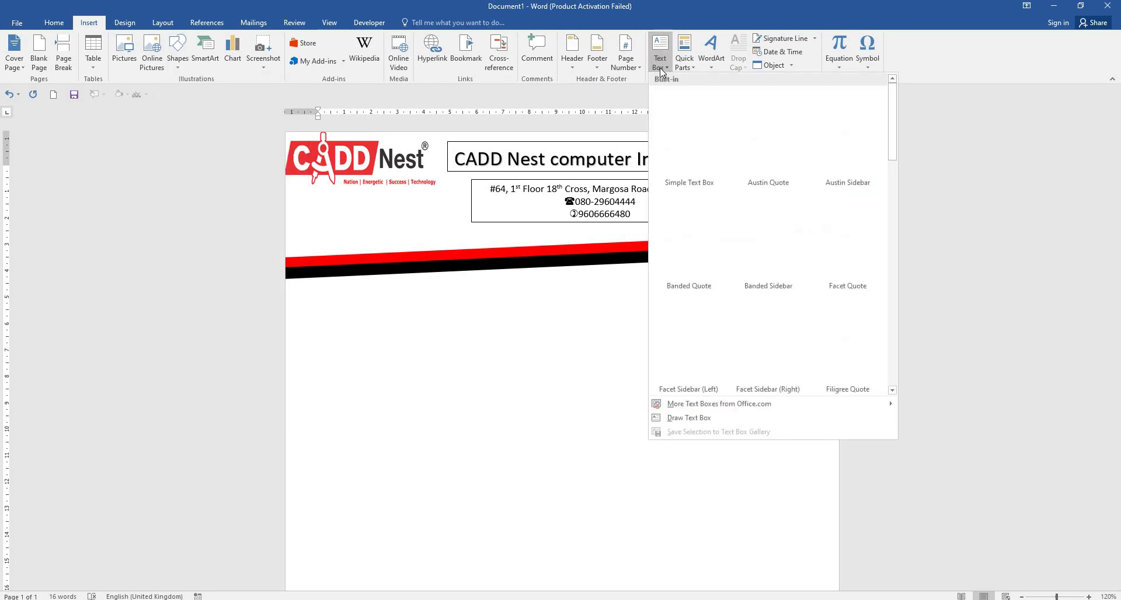
left_click(692, 418)
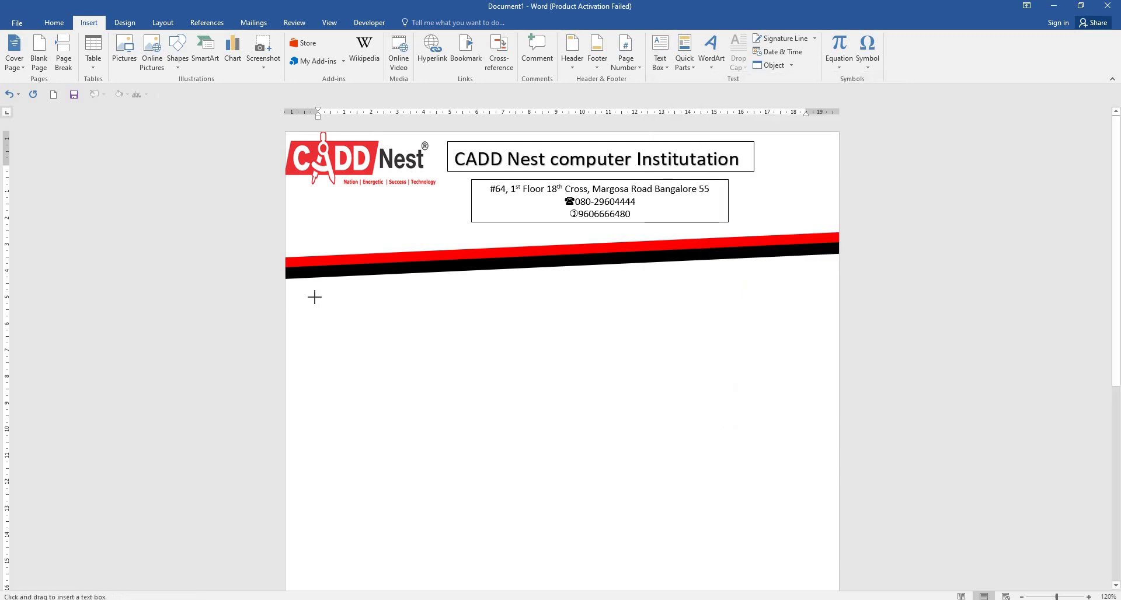
left_click_drag(310, 312, 770, 317)
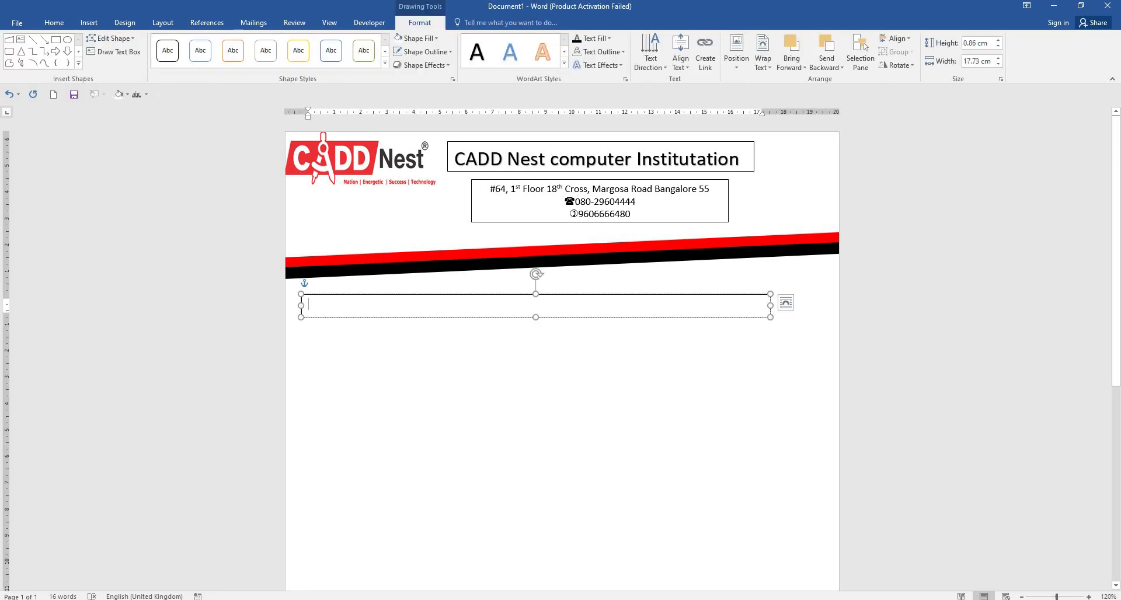
Step: Enter 'Ref No:' at the box's left and 'Date:' at its right end, widening the box
type("Ref ")
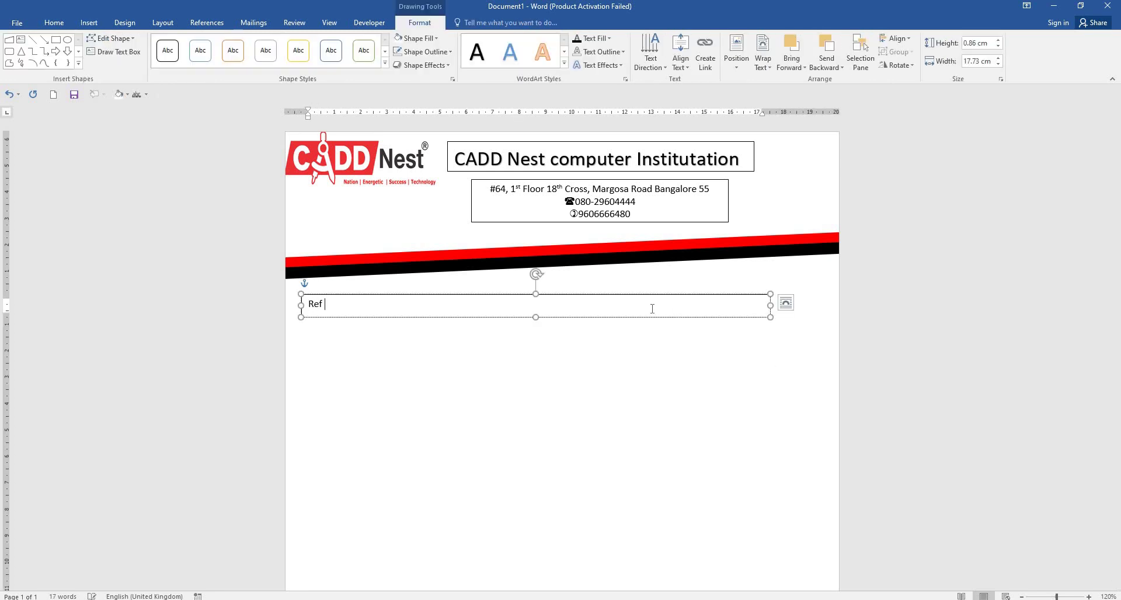
type("No:")
key("Tab")
left_click_drag(771, 318, 830, 313)
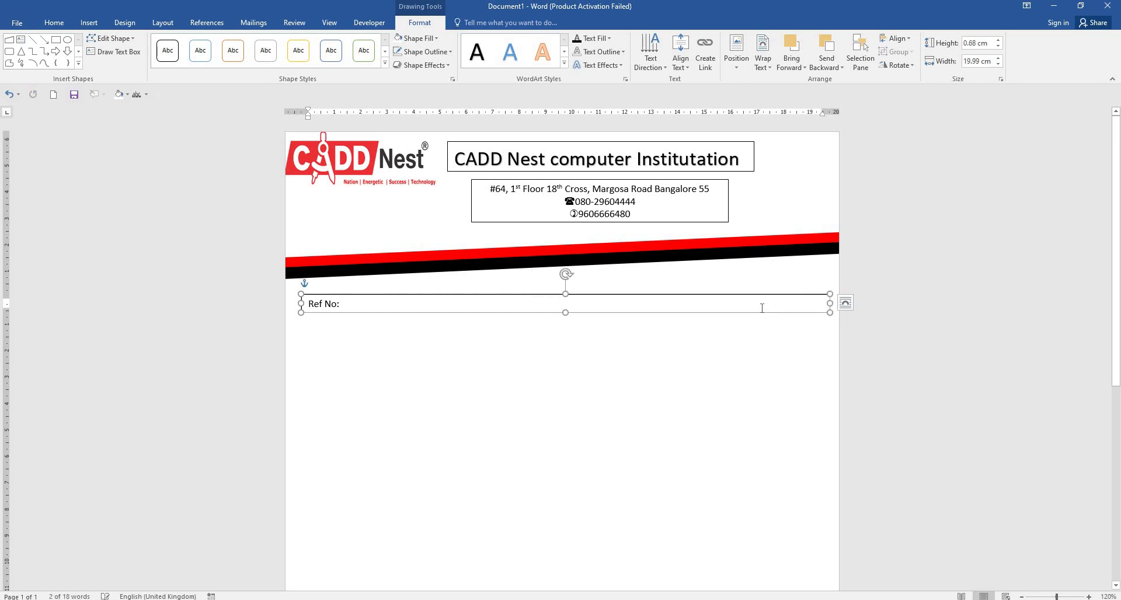
left_click(760, 304)
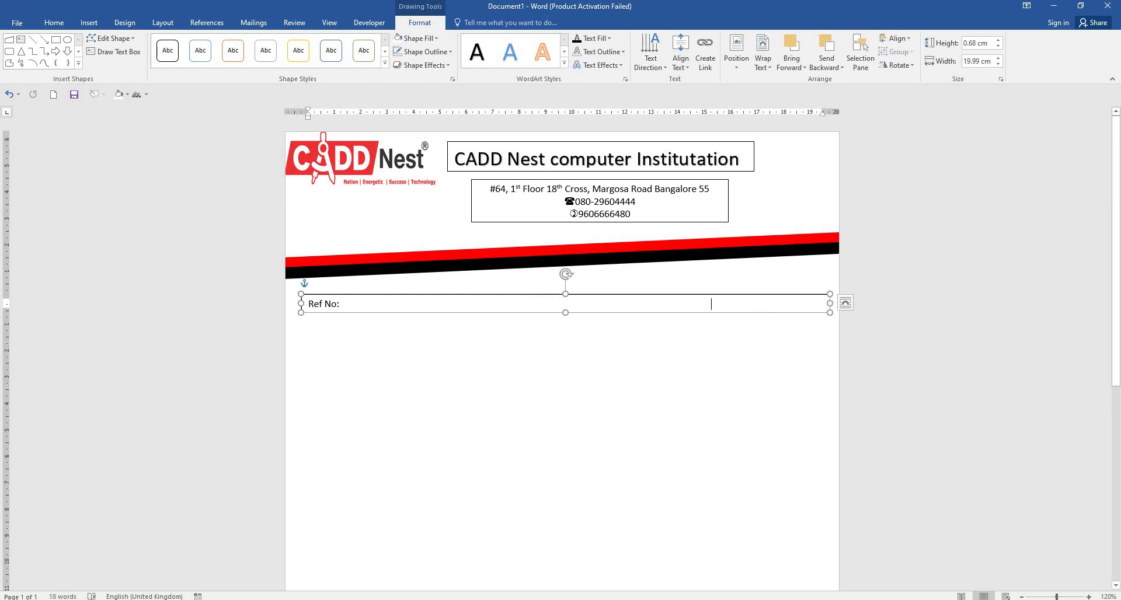
type("Date:")
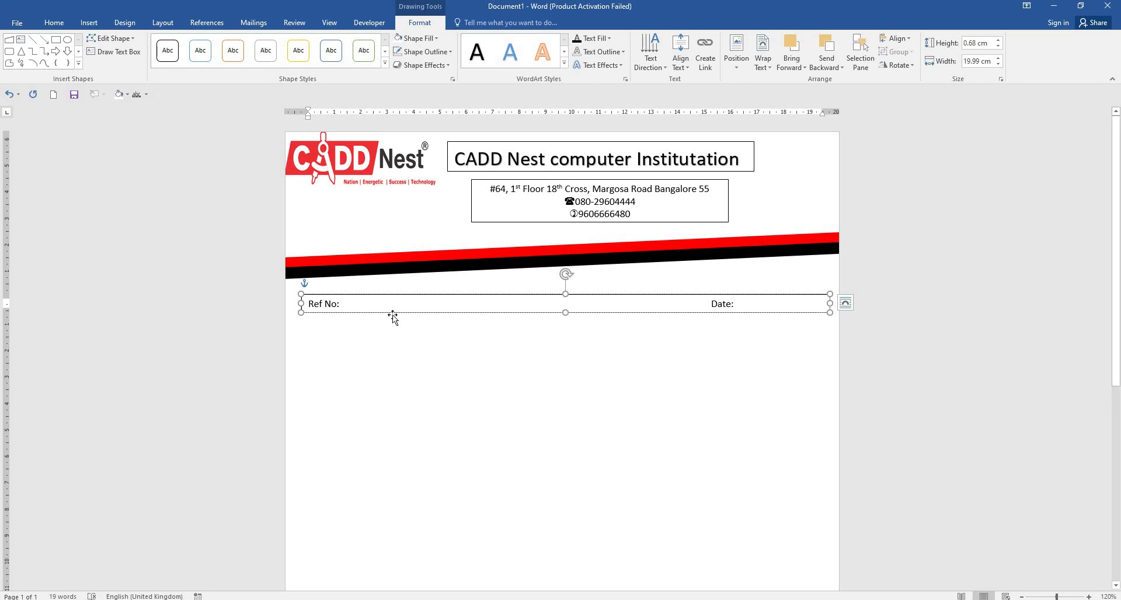
Step: Set the Ref No text box border to No Border
left_click(400, 395)
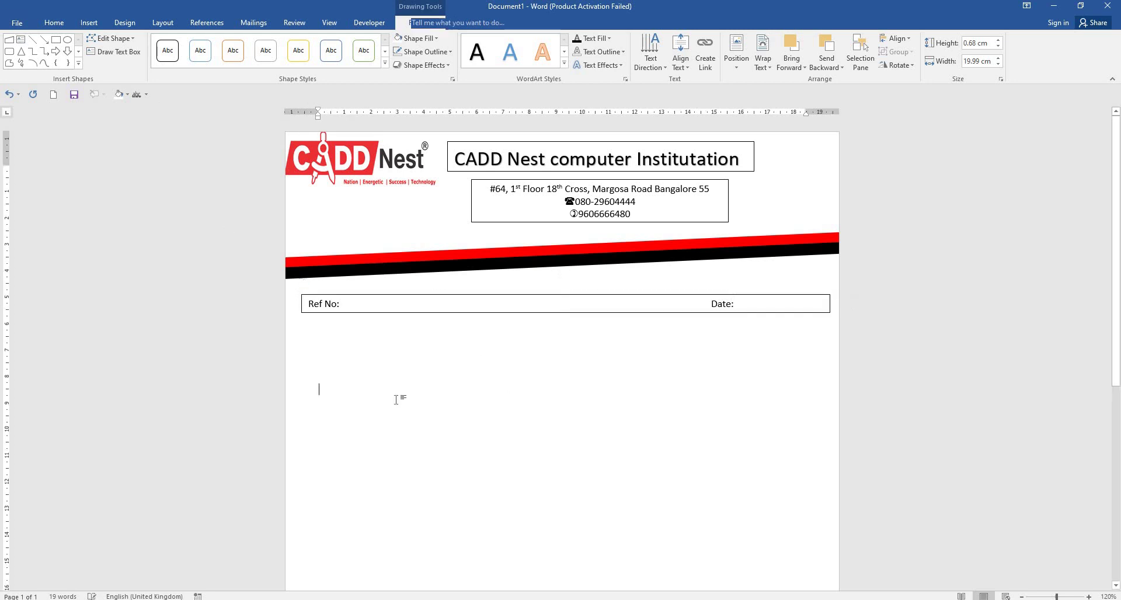
left_click(427, 296)
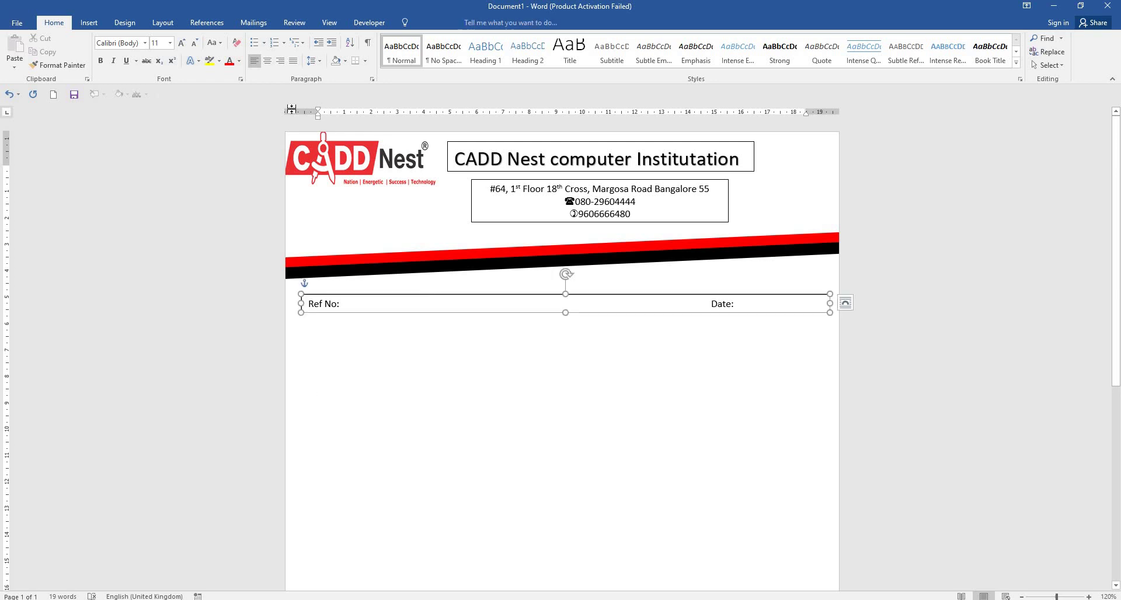
left_click(58, 21)
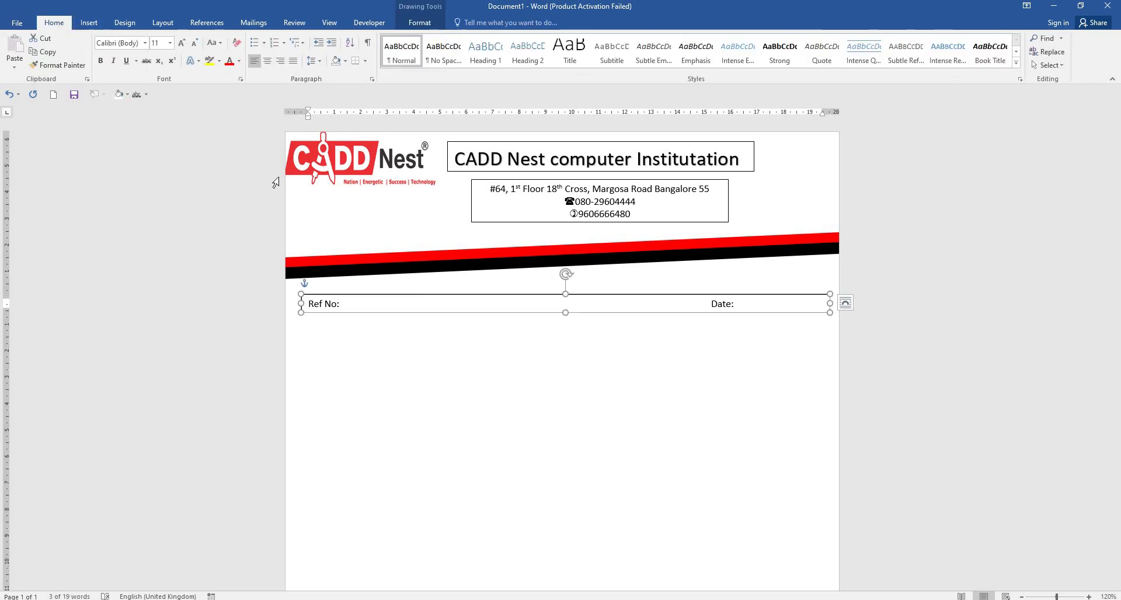
left_click(366, 62)
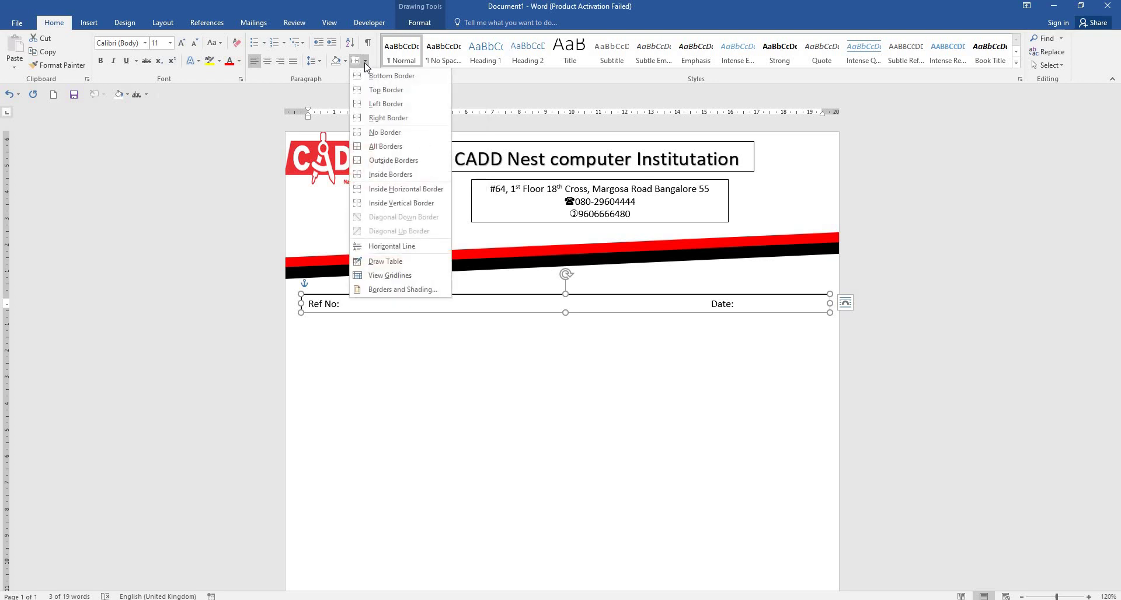
left_click(366, 136)
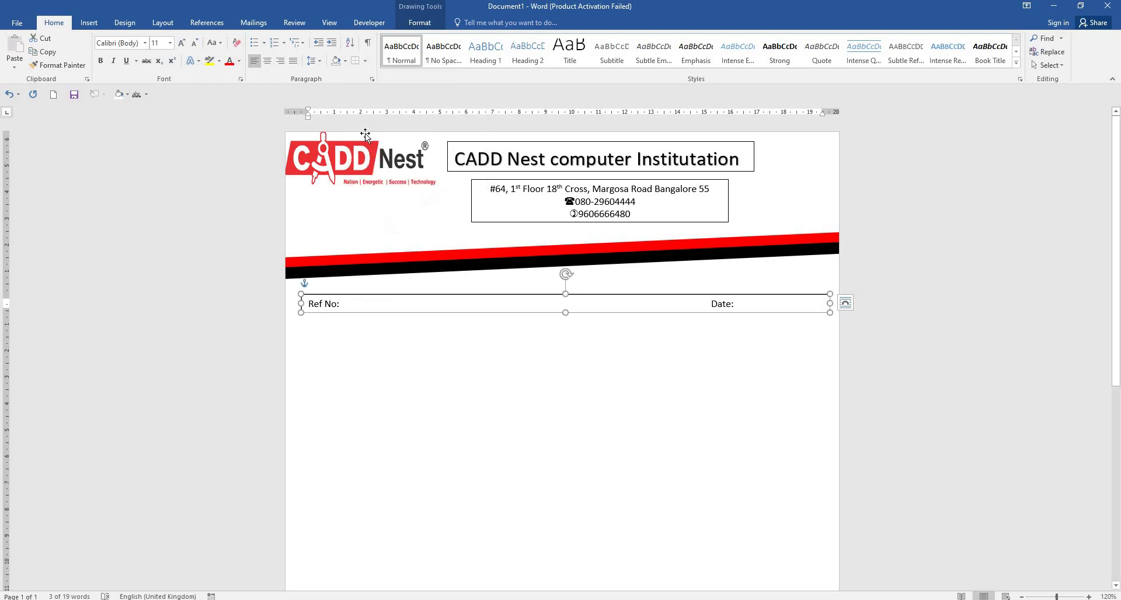
left_click(560, 363)
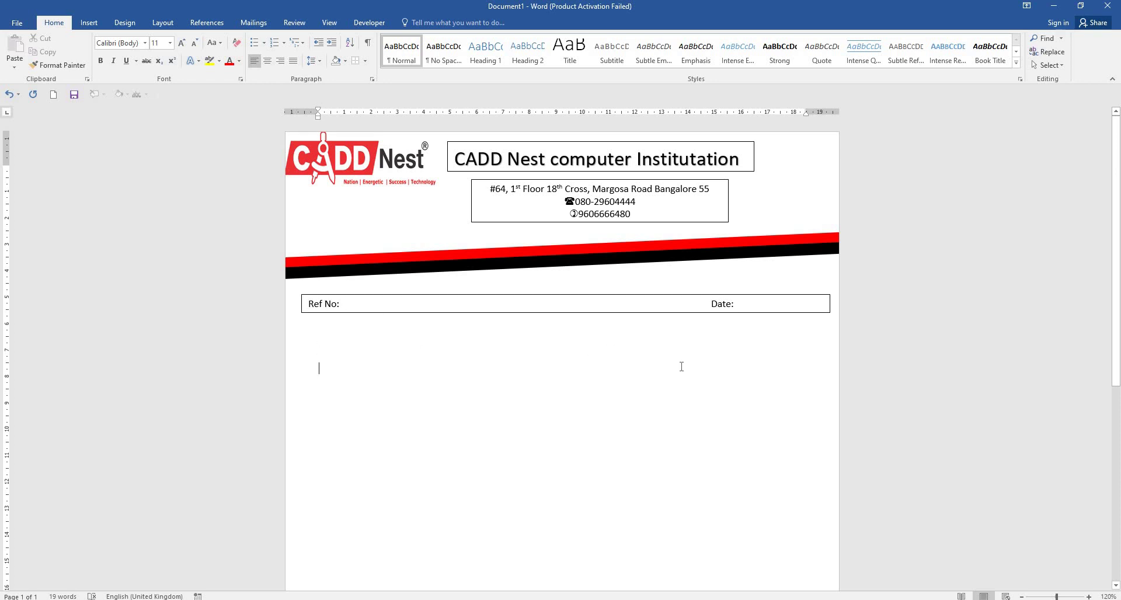
Step: Make the Ref No: and Date: labels bold and one size larger
left_click(303, 297)
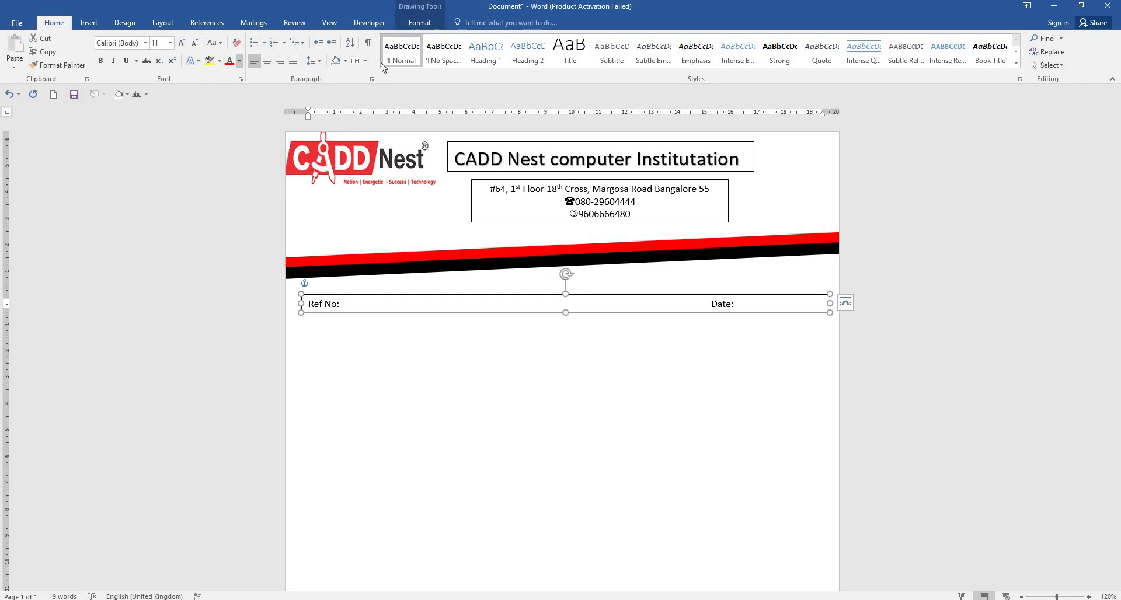
left_click(104, 66)
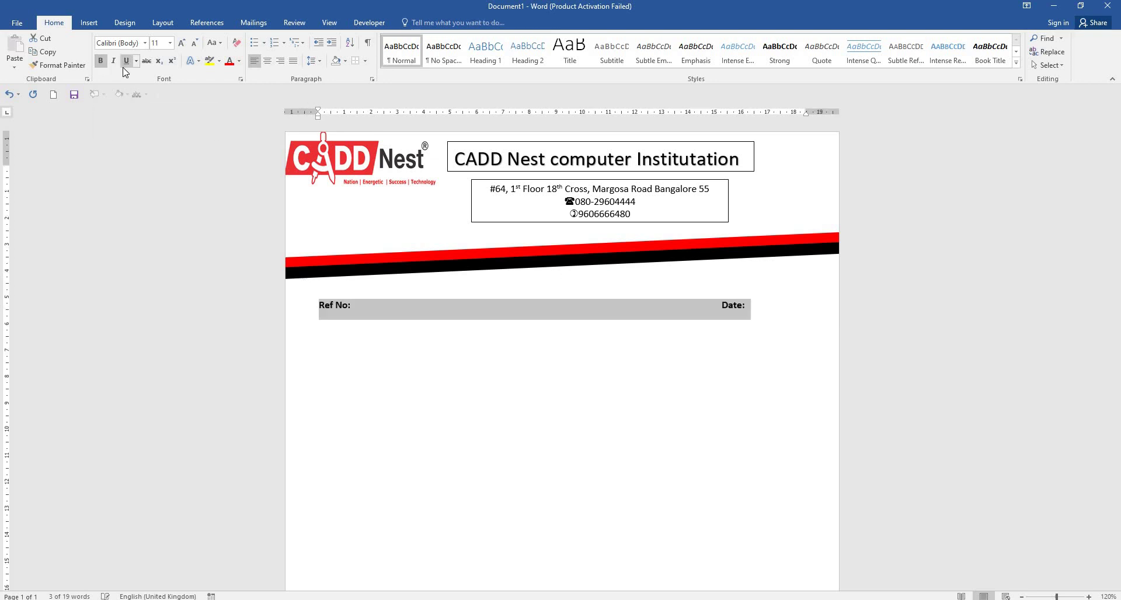
left_click(182, 44)
left_click(182, 43)
left_click(423, 360)
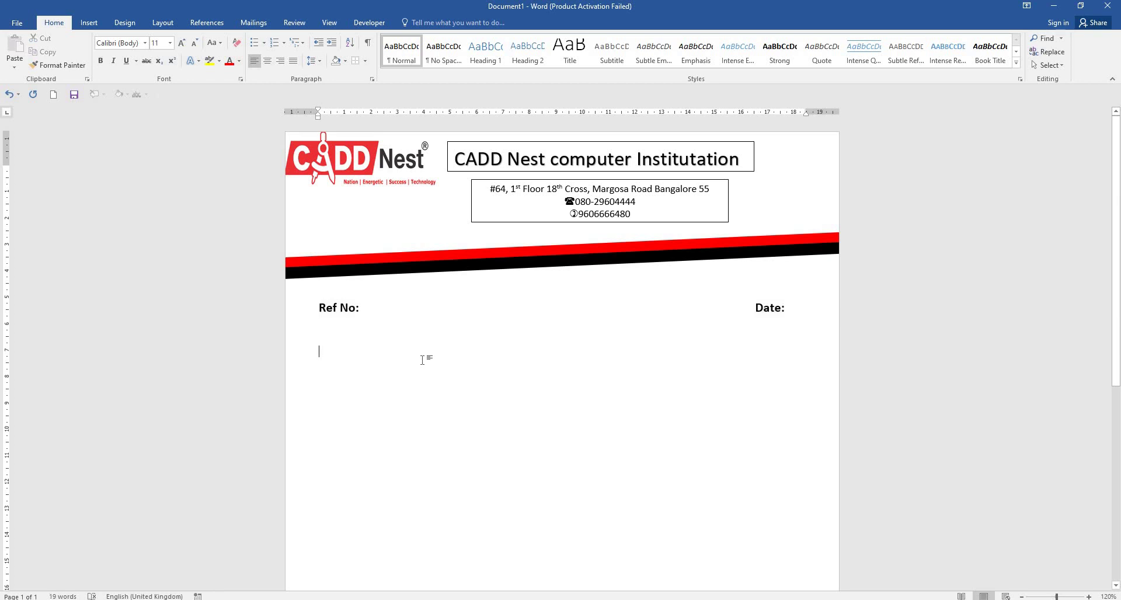
scroll(538, 418, "down", 3)
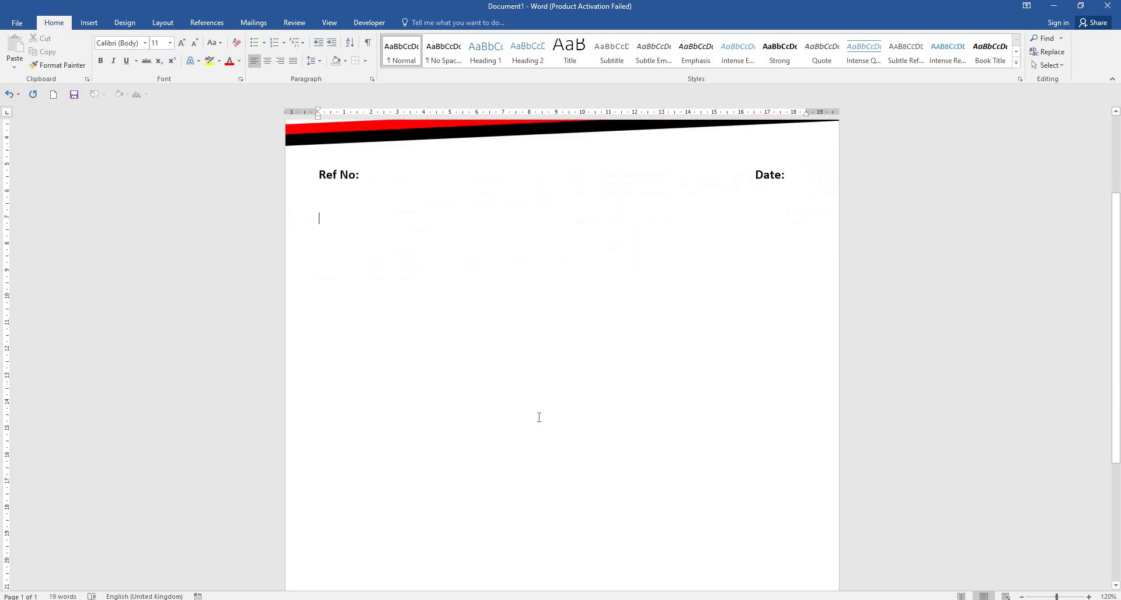
scroll(537, 418, "up", 3)
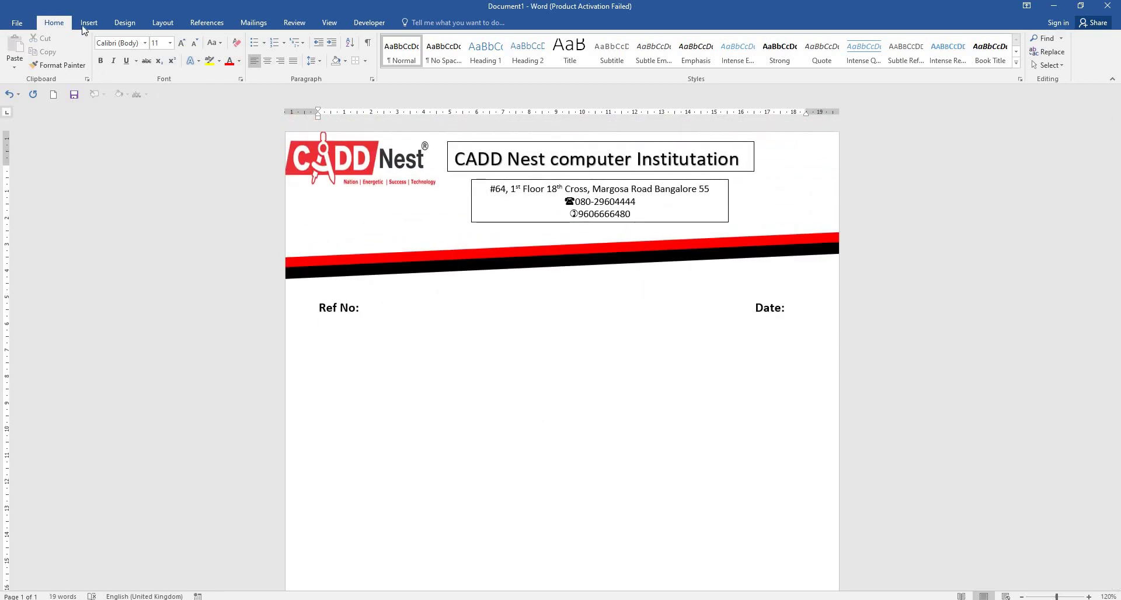
Step: Choose Picture watermark under Design > Watermark > Custom Watermark and begin selecting the image
left_click(117, 27)
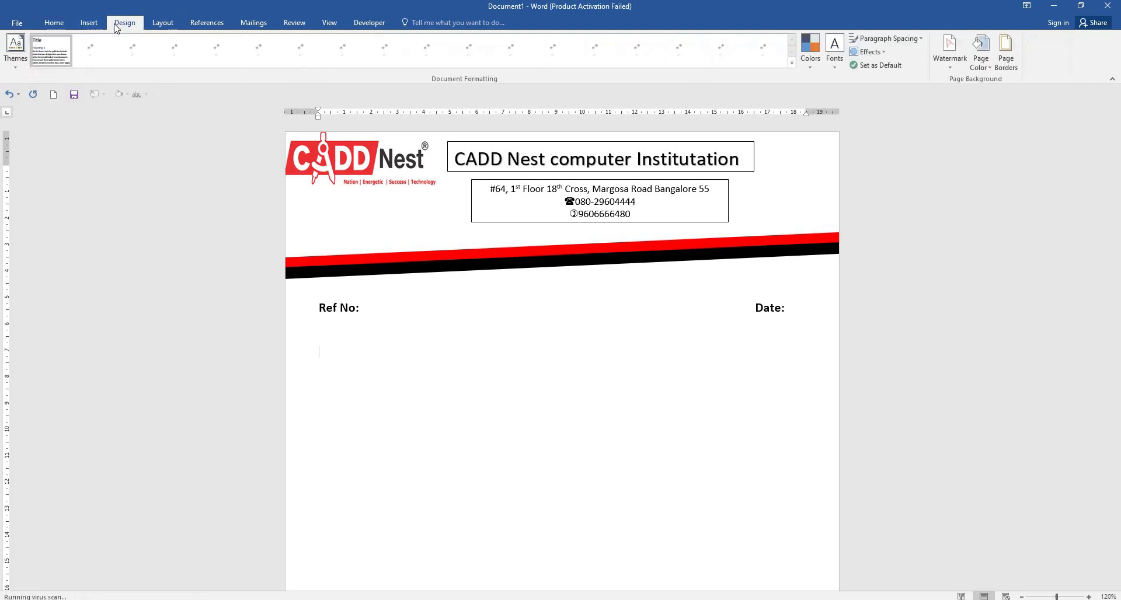
left_click(957, 68)
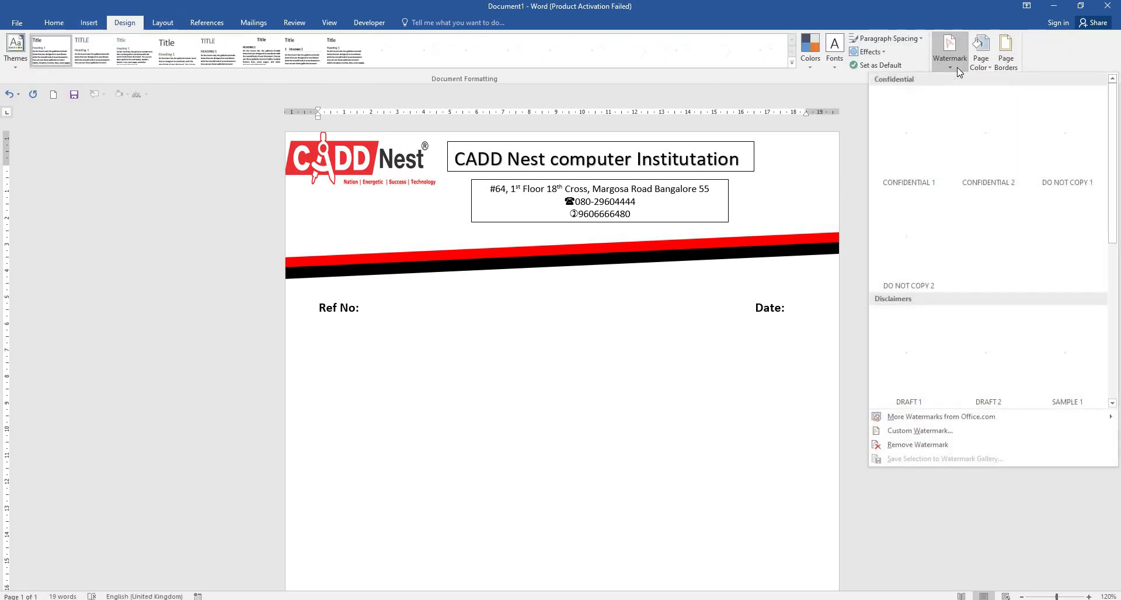
left_click(895, 434)
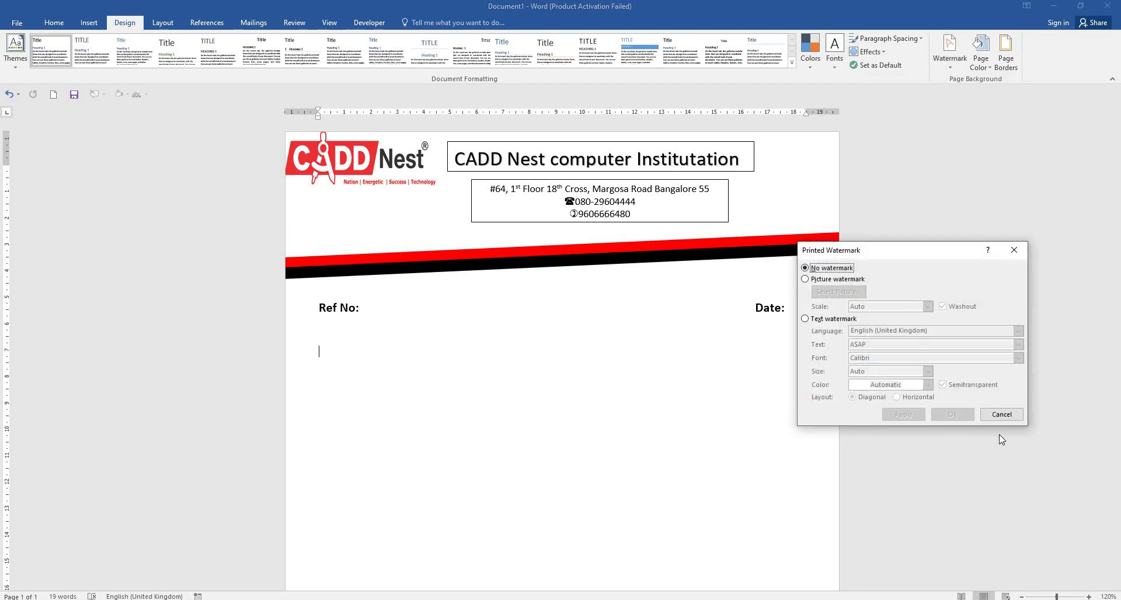
left_click(814, 280)
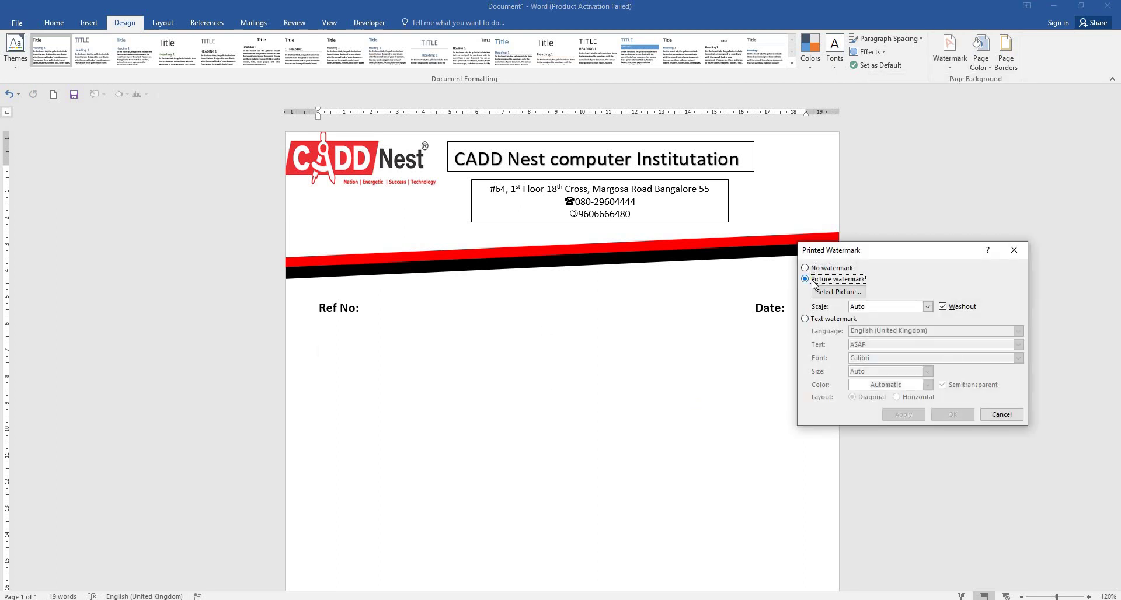
left_click(839, 292)
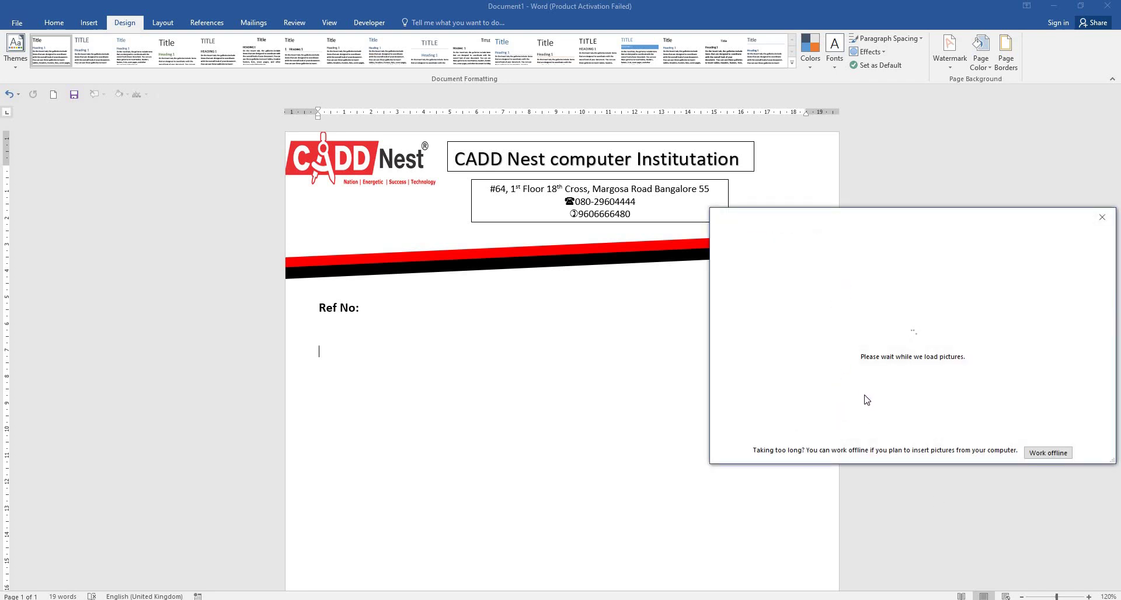
Step: Pick the 'cadd nest logo' file from the computer as the watermark picture
key("Escape")
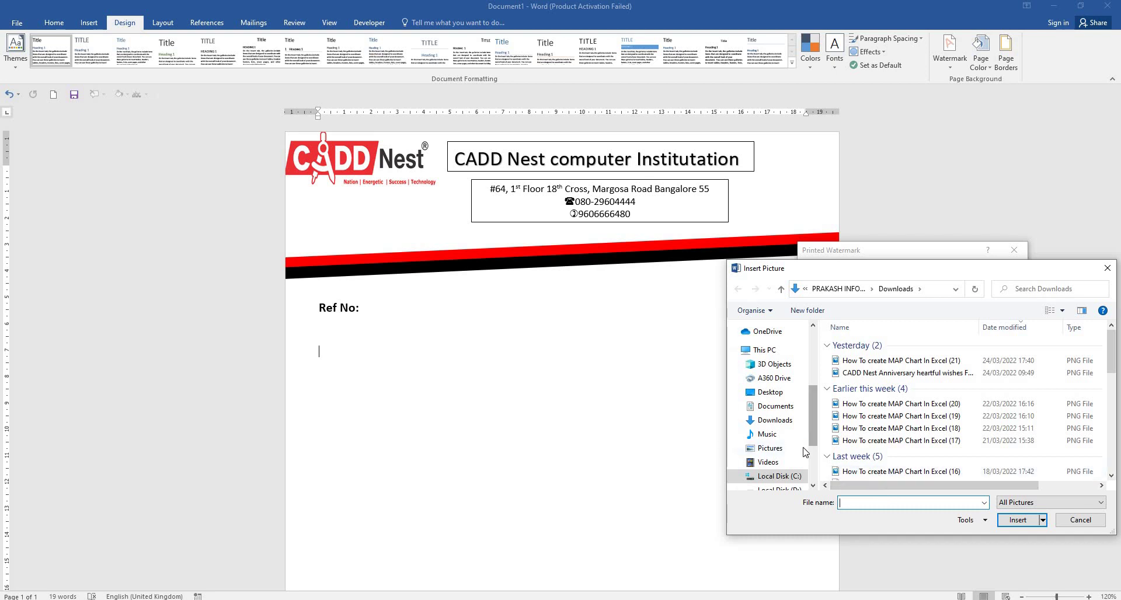
mouse_move(771, 412)
scroll(865, 461, "down", 3)
scroll(869, 458, "down", 5)
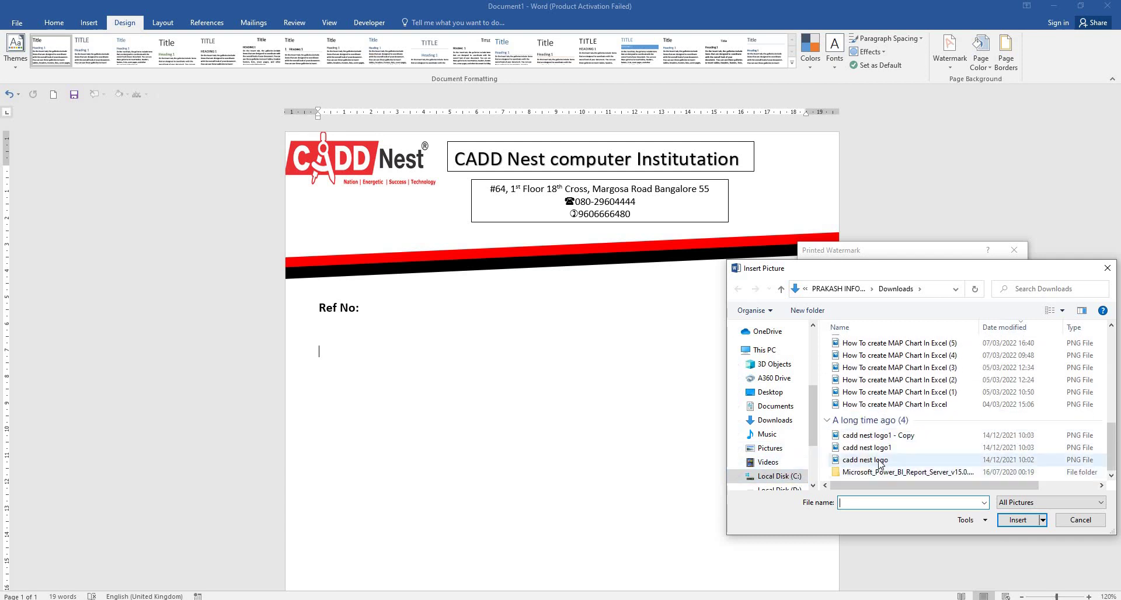
left_click(867, 460)
left_click(1020, 521)
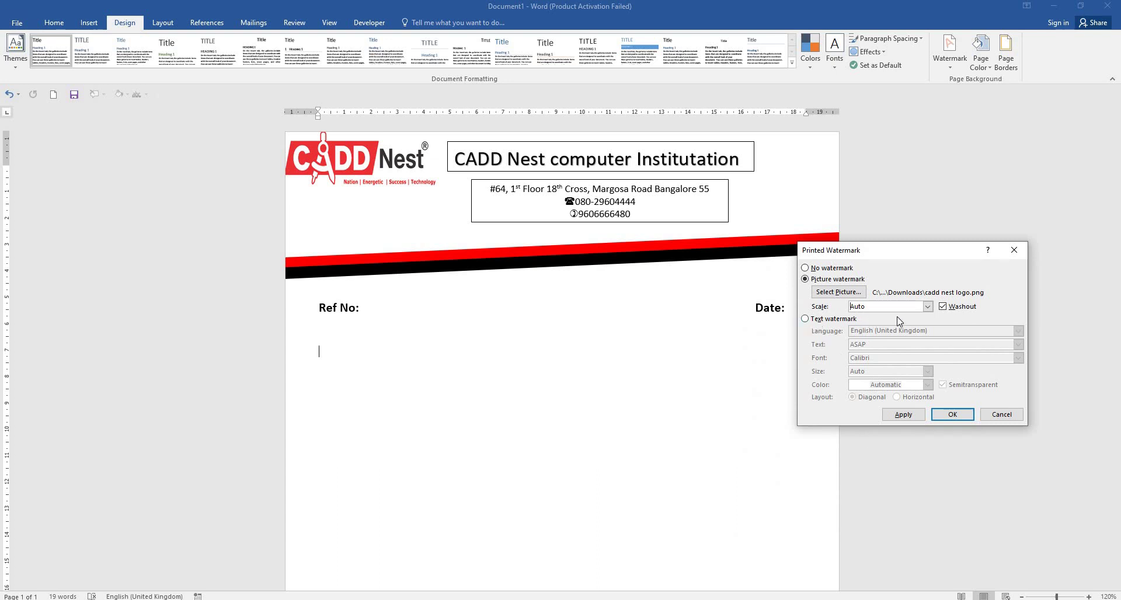
Step: Set the washed-out logo watermark to 150% scale and apply it
left_click(932, 310)
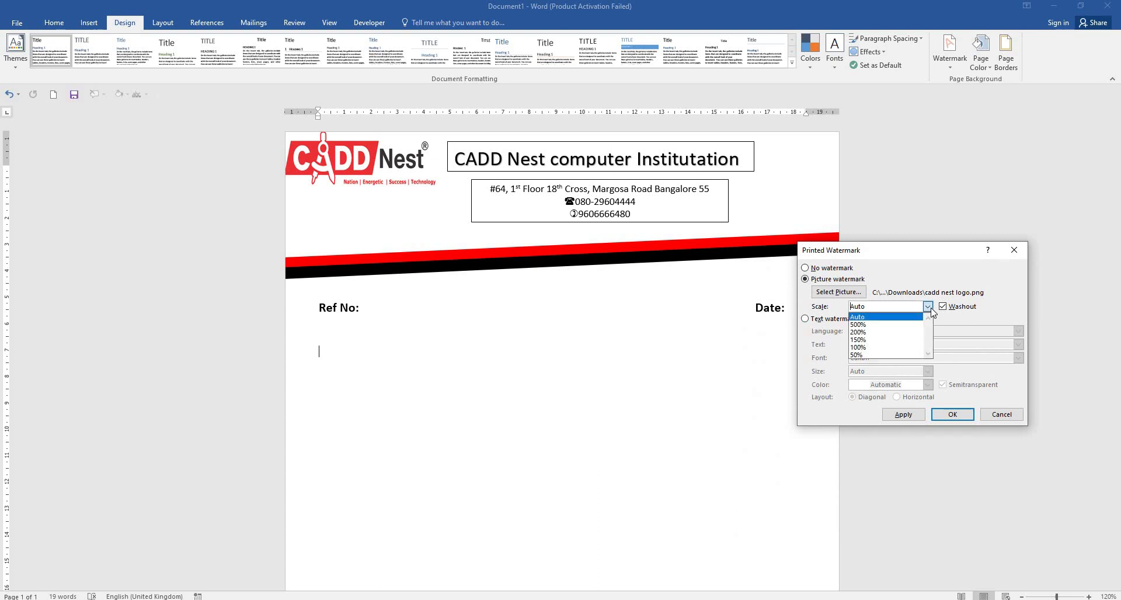
left_click(876, 340)
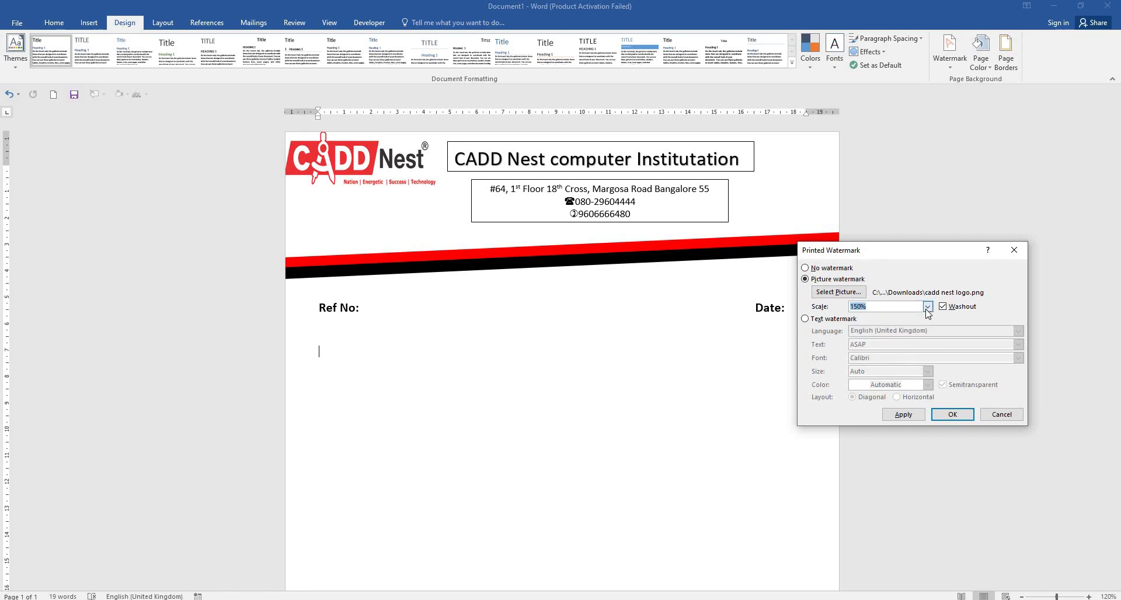
left_click(906, 419)
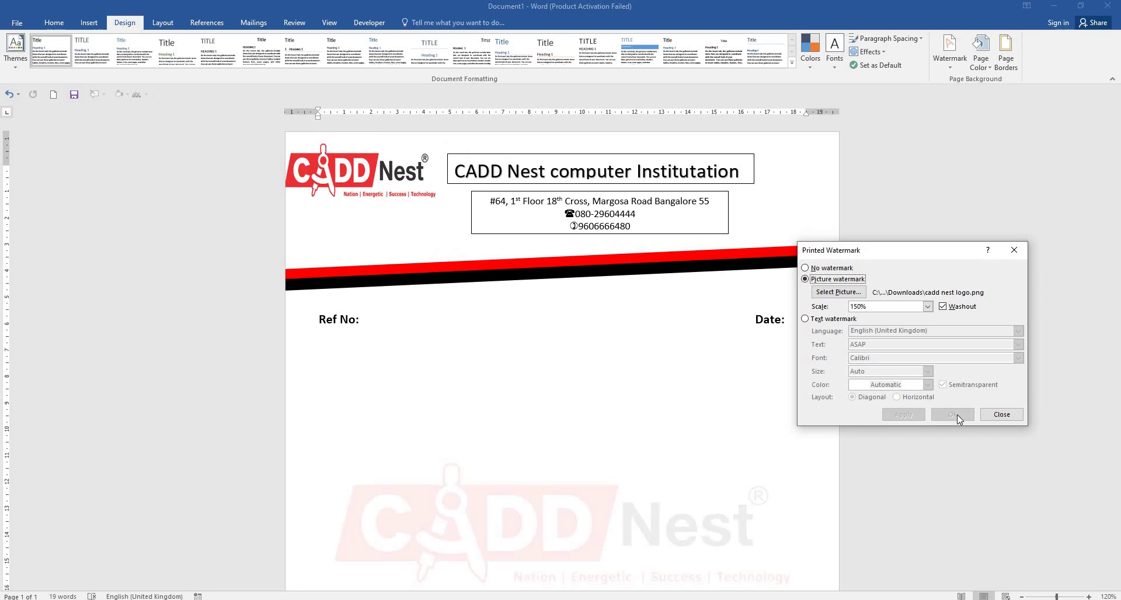
left_click(988, 415)
Step: Scroll down the page to review the faded CADD Nest logo watermark
scroll(603, 431, "down", 3)
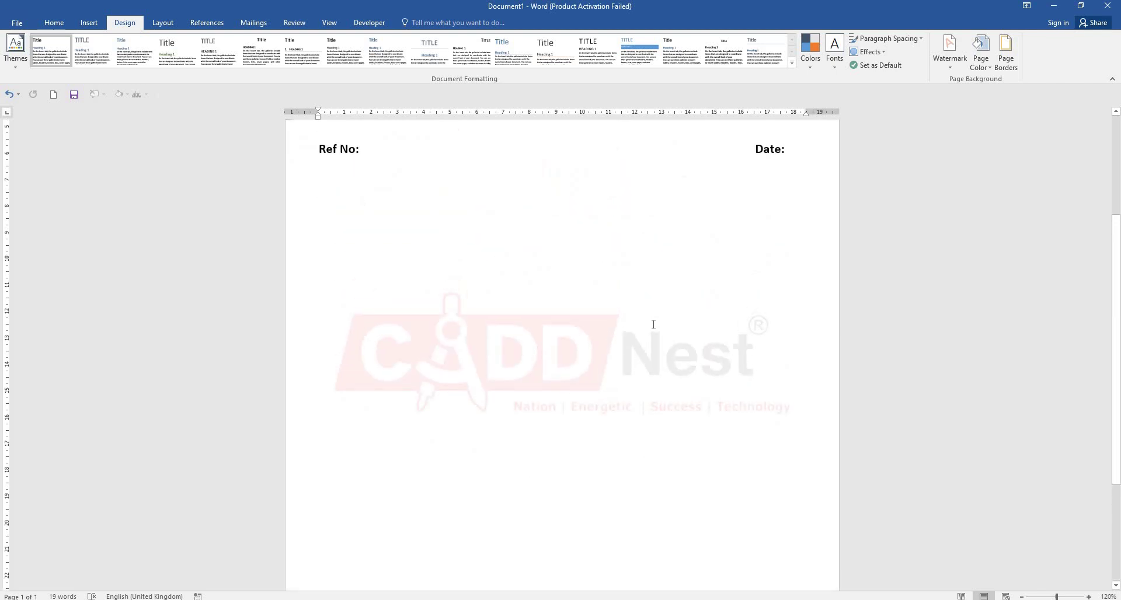
scroll(687, 381, "up", 3)
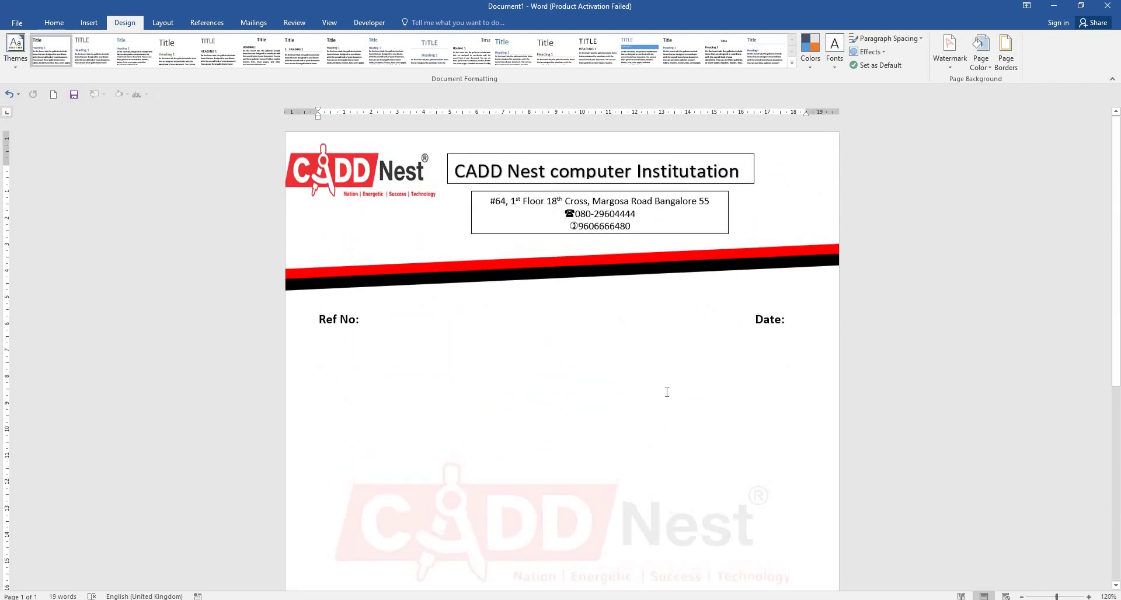
scroll(644, 462, "down", 3)
scroll(664, 471, "down", 3)
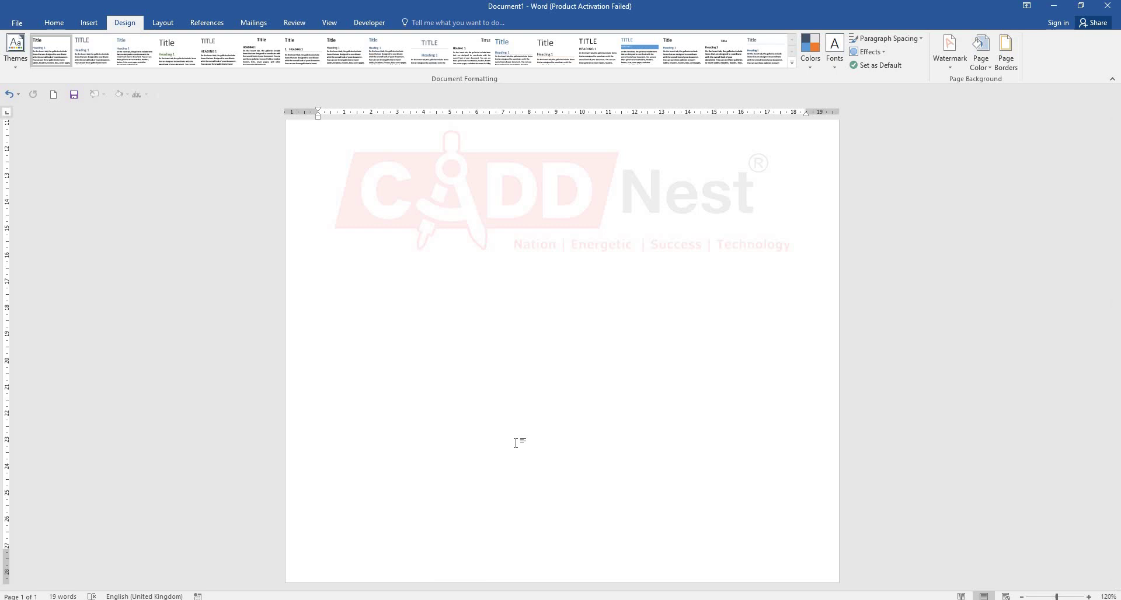
Step: Draw a blue full-width rectangle across the page bottom, raised slightly off the edge
left_click(89, 22)
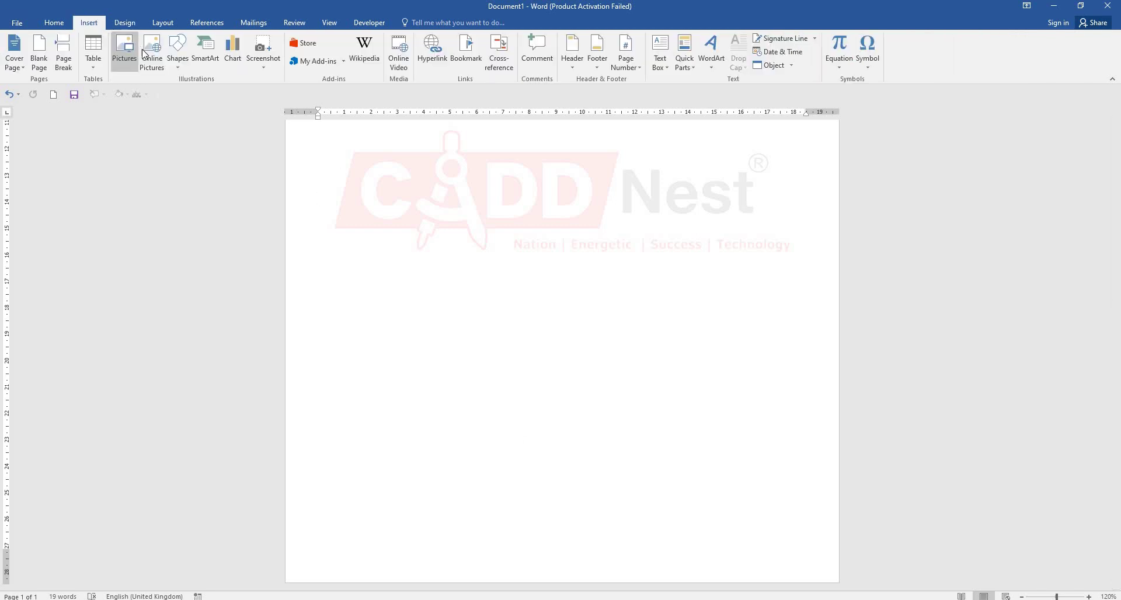
left_click(177, 61)
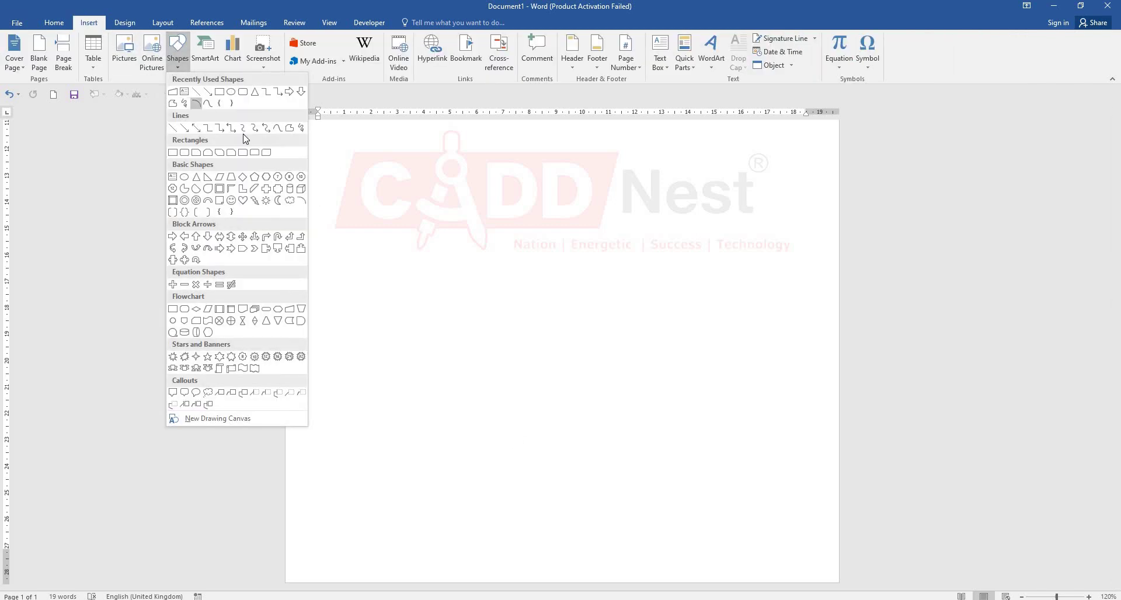
left_click(219, 92)
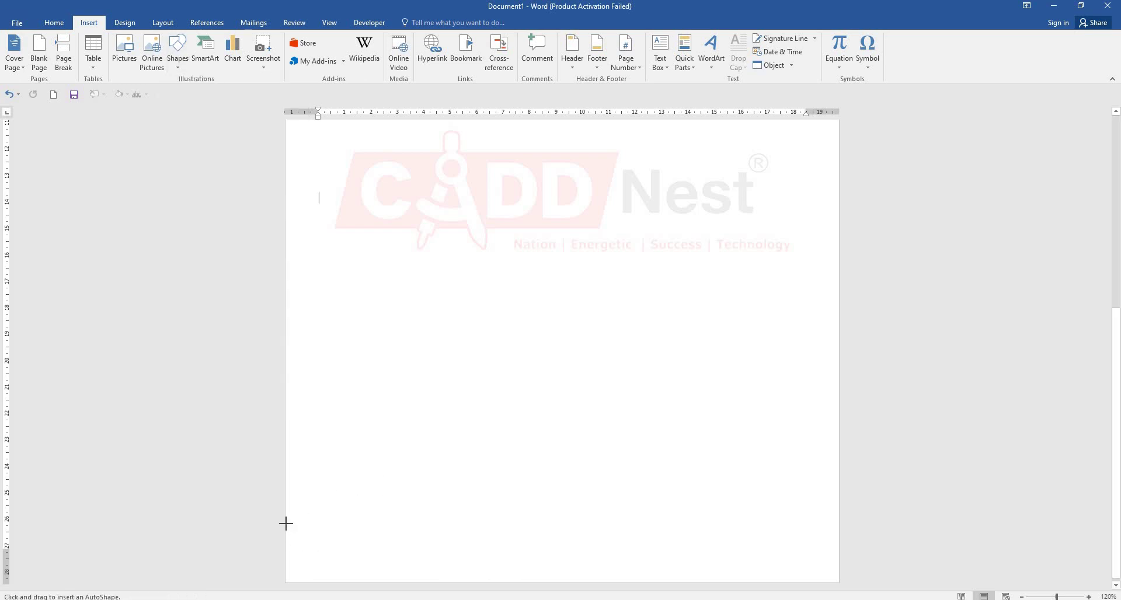
left_click_drag(283, 519, 841, 579)
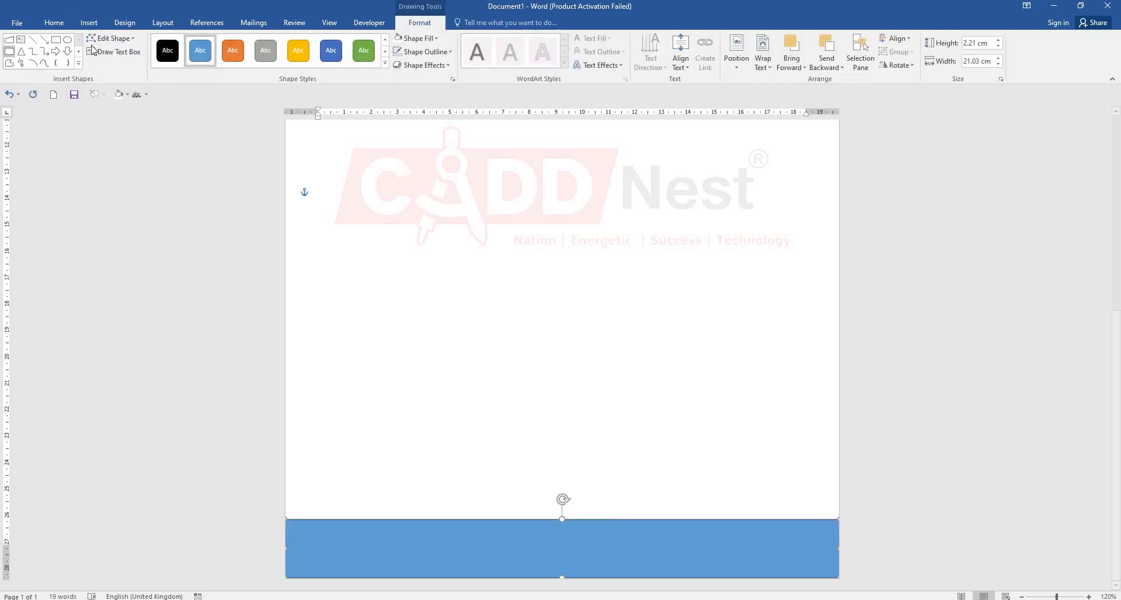
left_click(435, 39)
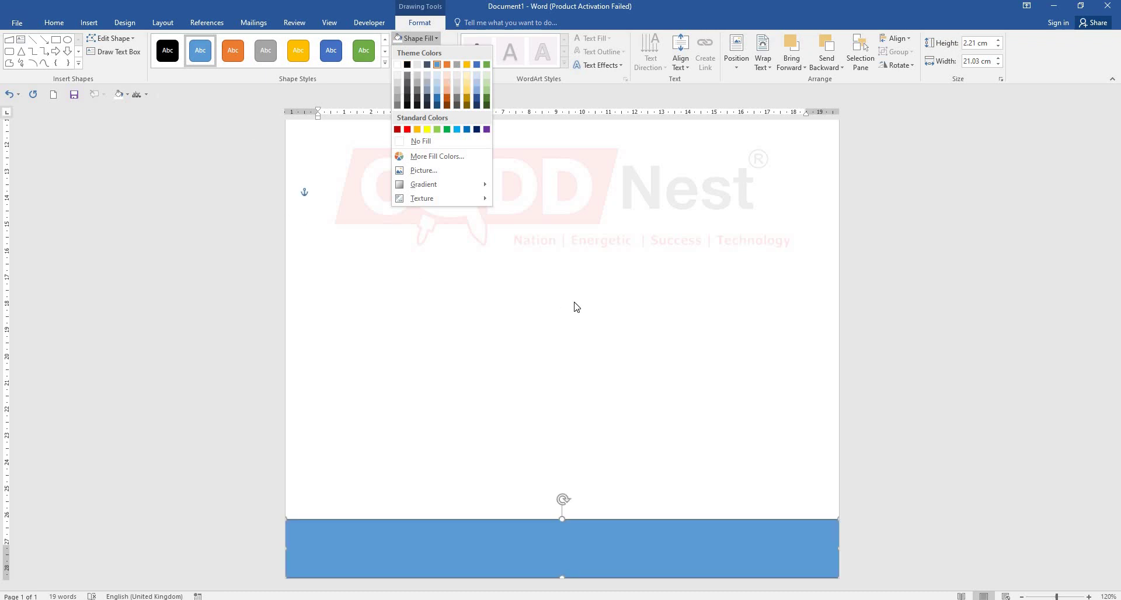
left_click(499, 535)
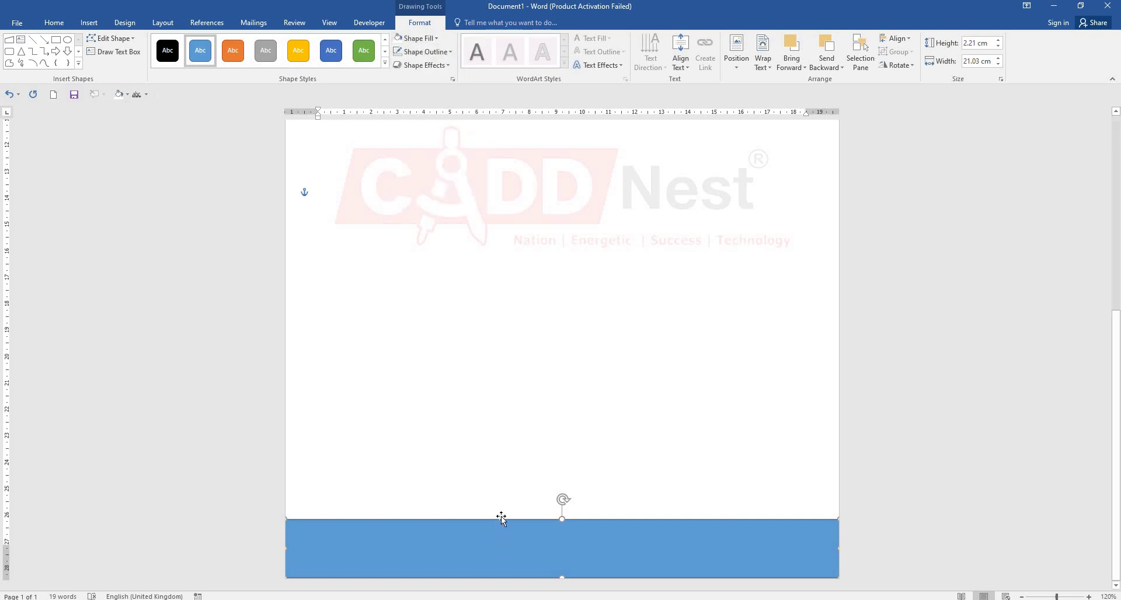
left_click_drag(515, 541, 515, 522)
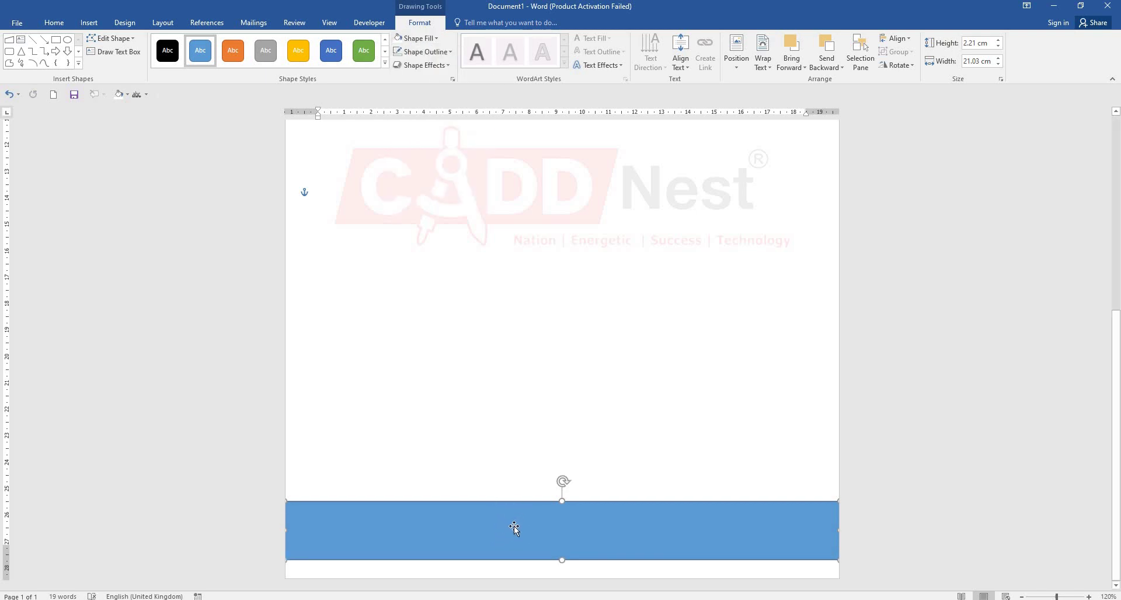
Step: Duplicate the blue rectangle and fill the back rectangle black
key("ctrl+d")
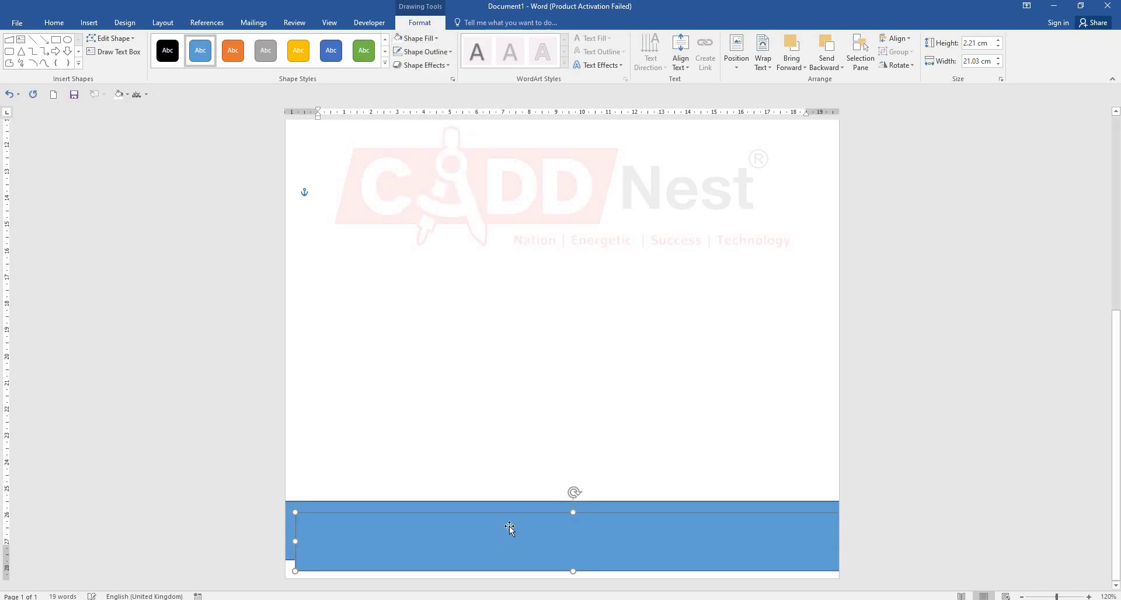
left_click_drag(503, 530, 498, 528)
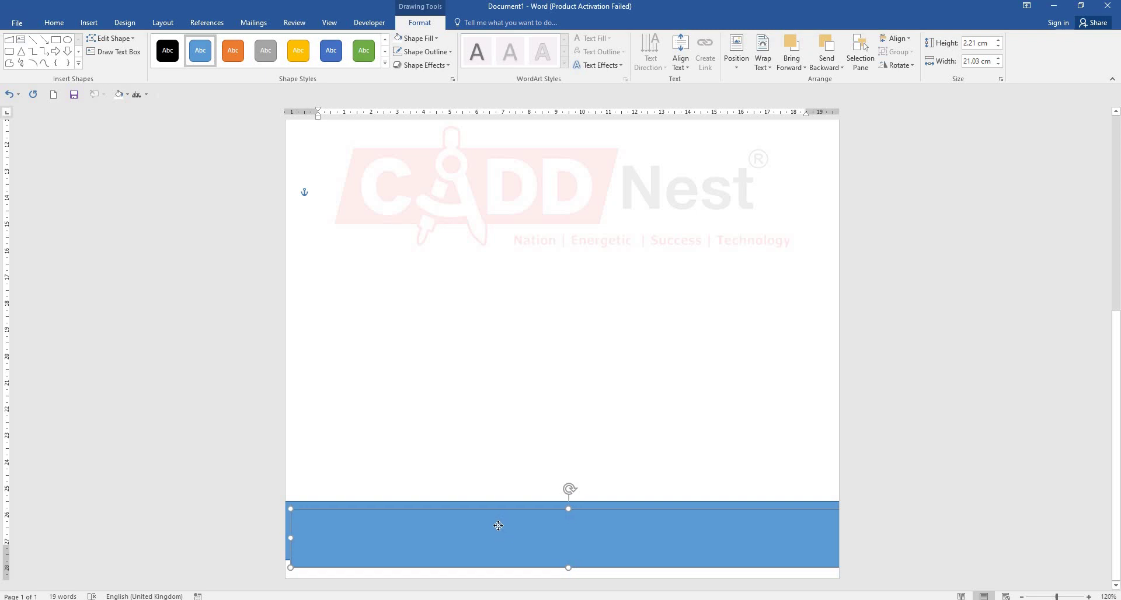
left_click(425, 508)
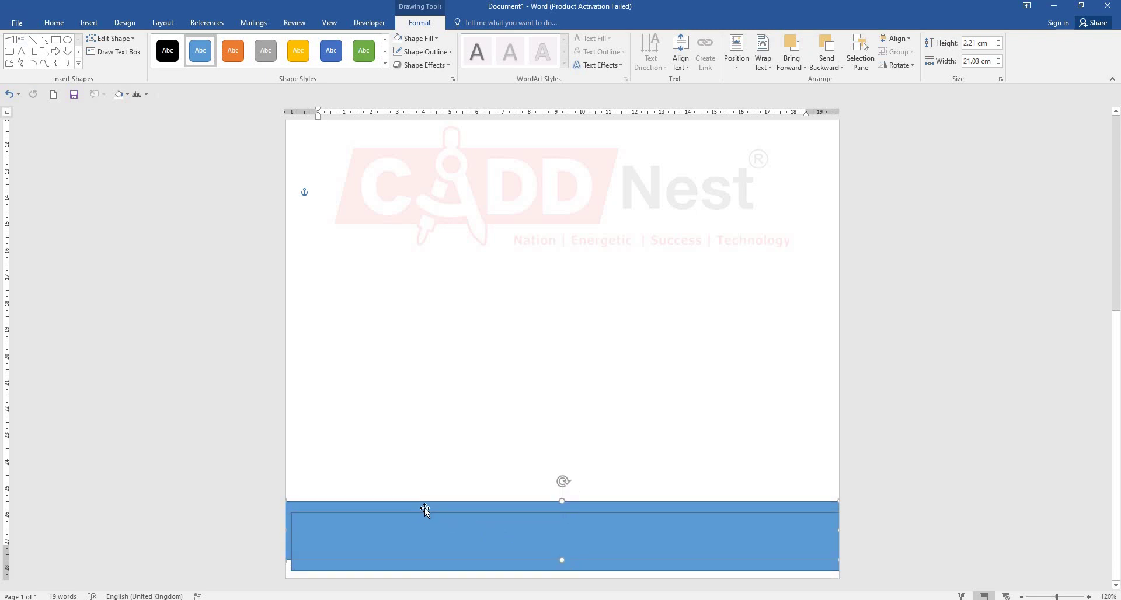
left_click(413, 38)
left_click(409, 66)
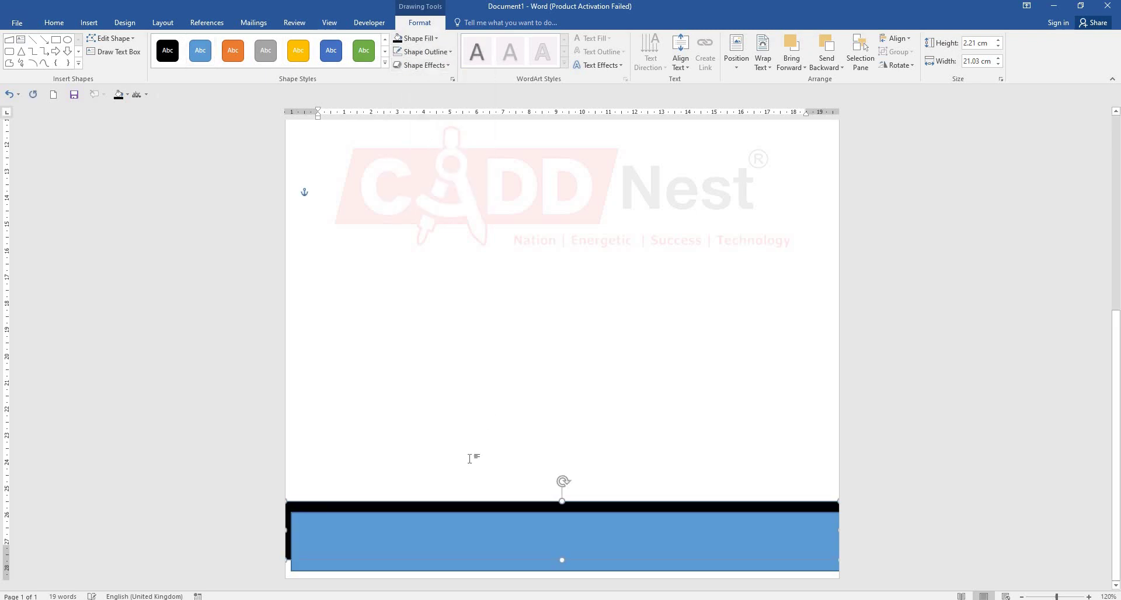
Step: Add an offset copy, filling the middle rectangle red and the front rectangle white
left_click(471, 528)
key("Right")
key("Down")
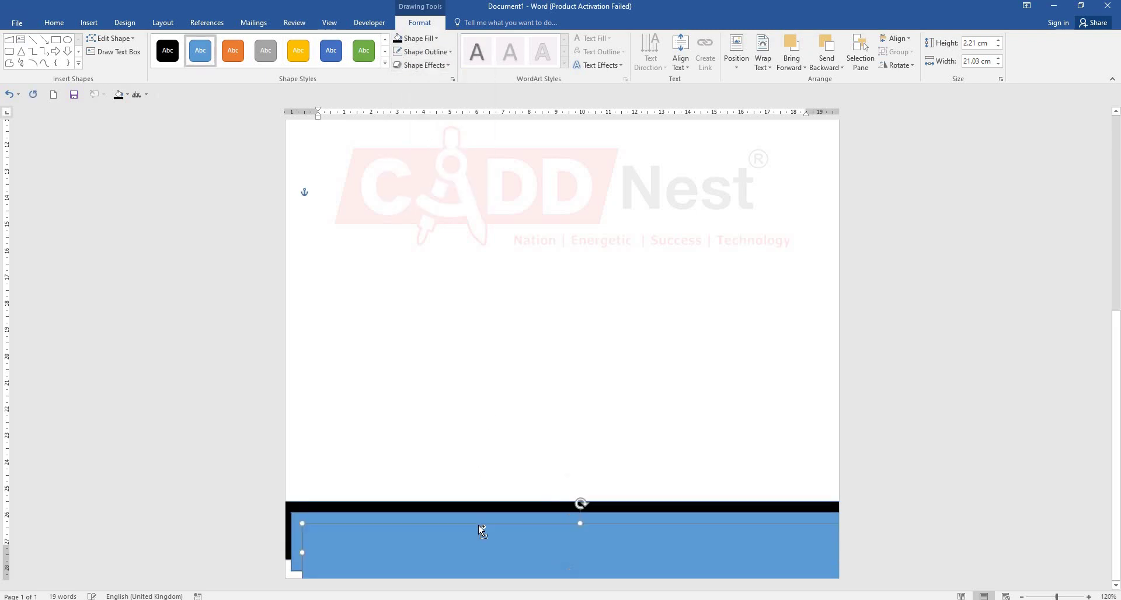
left_click(468, 520)
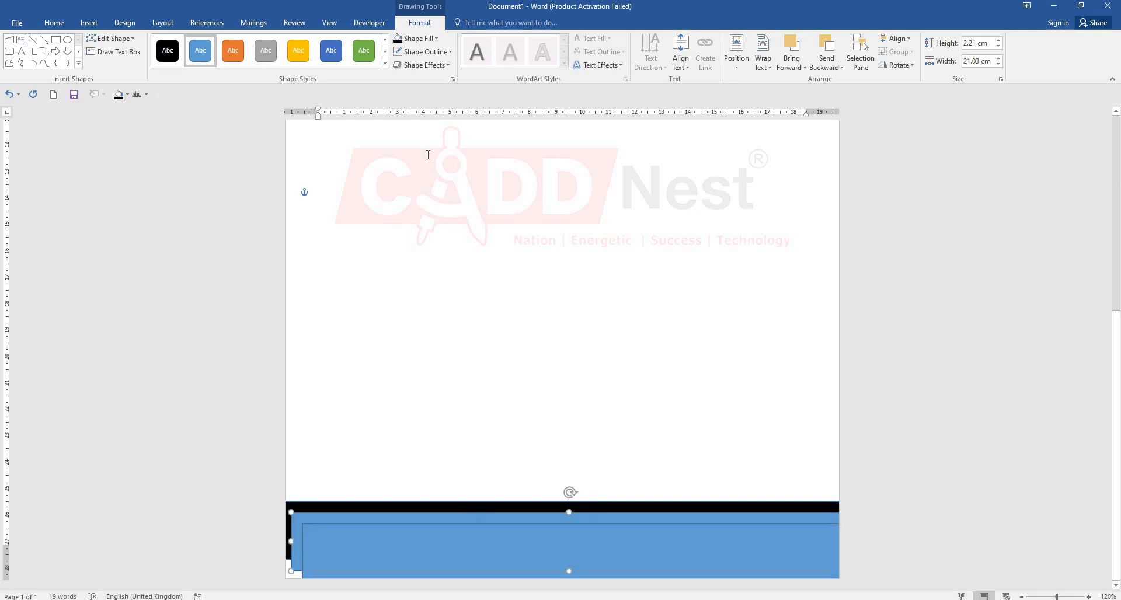
left_click(434, 38)
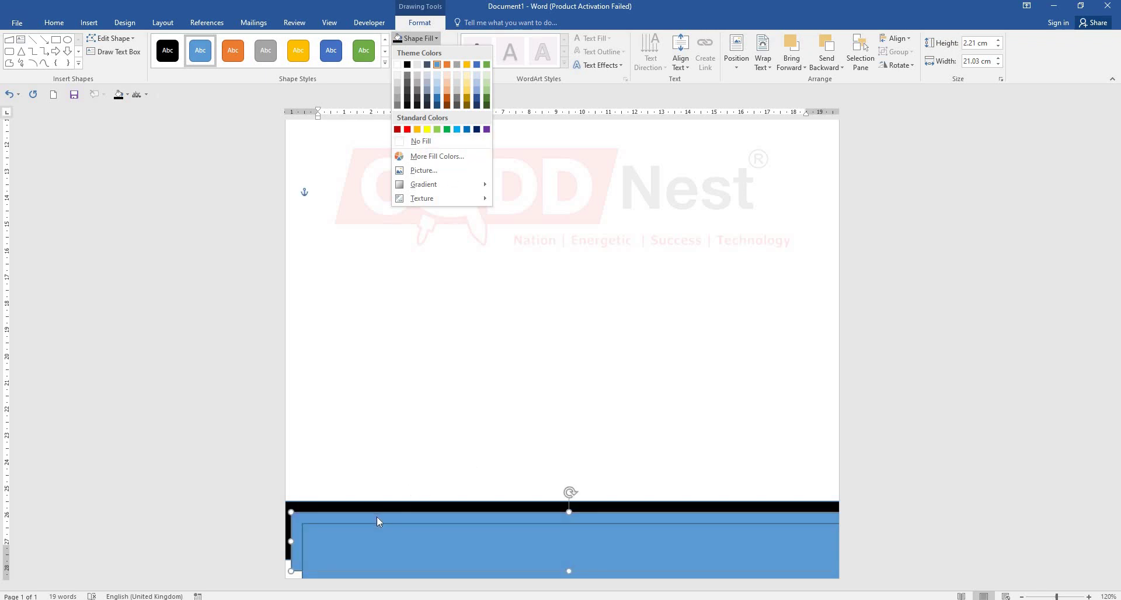
left_click(407, 130)
left_click(380, 551)
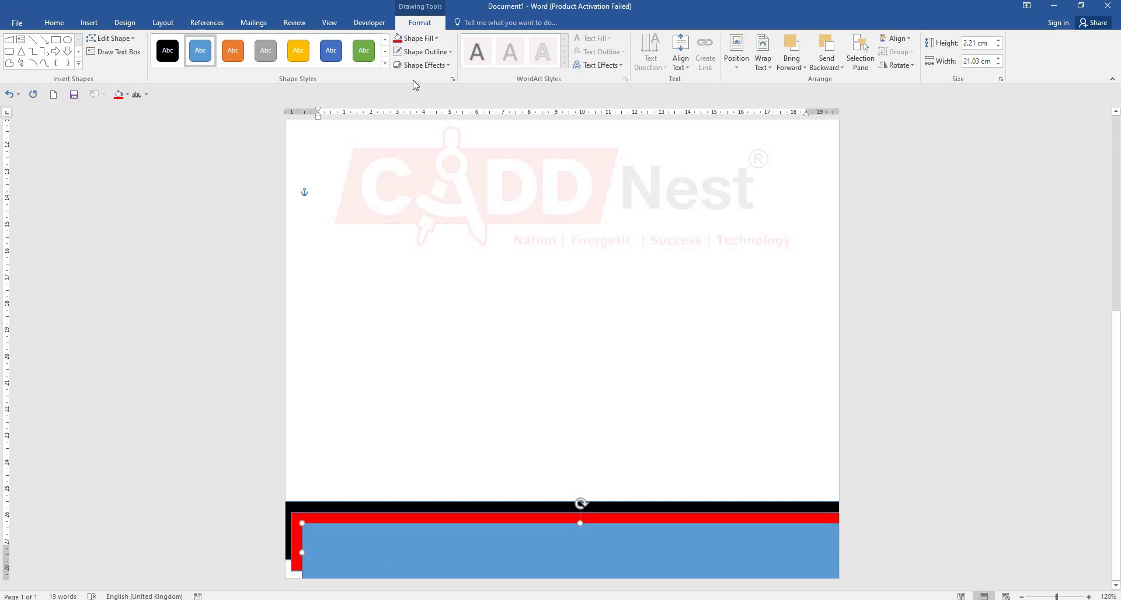
left_click(418, 38)
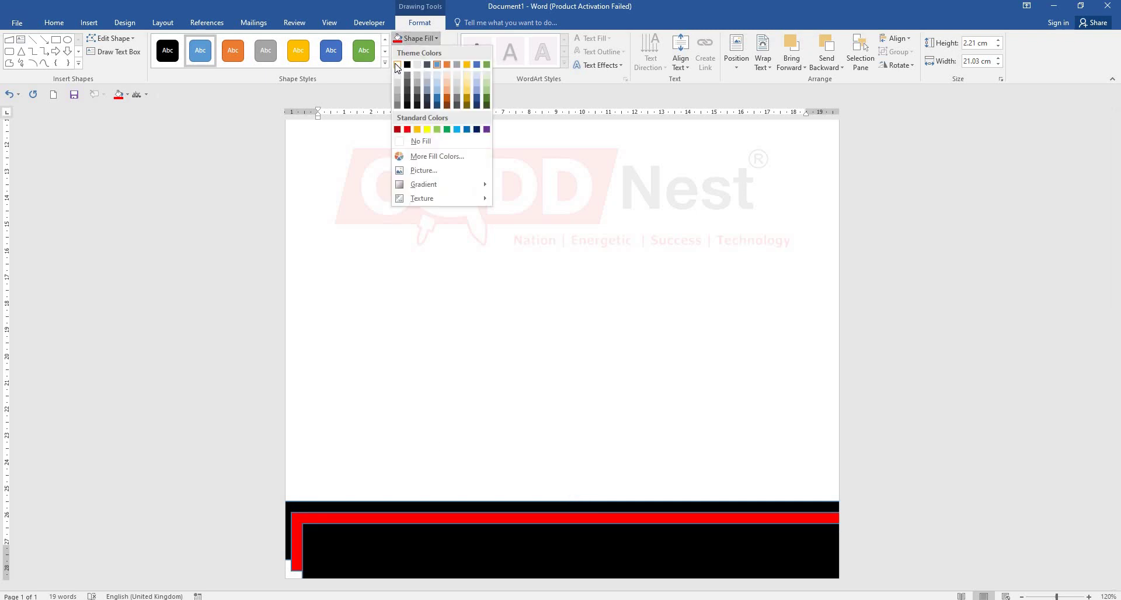
left_click(398, 65)
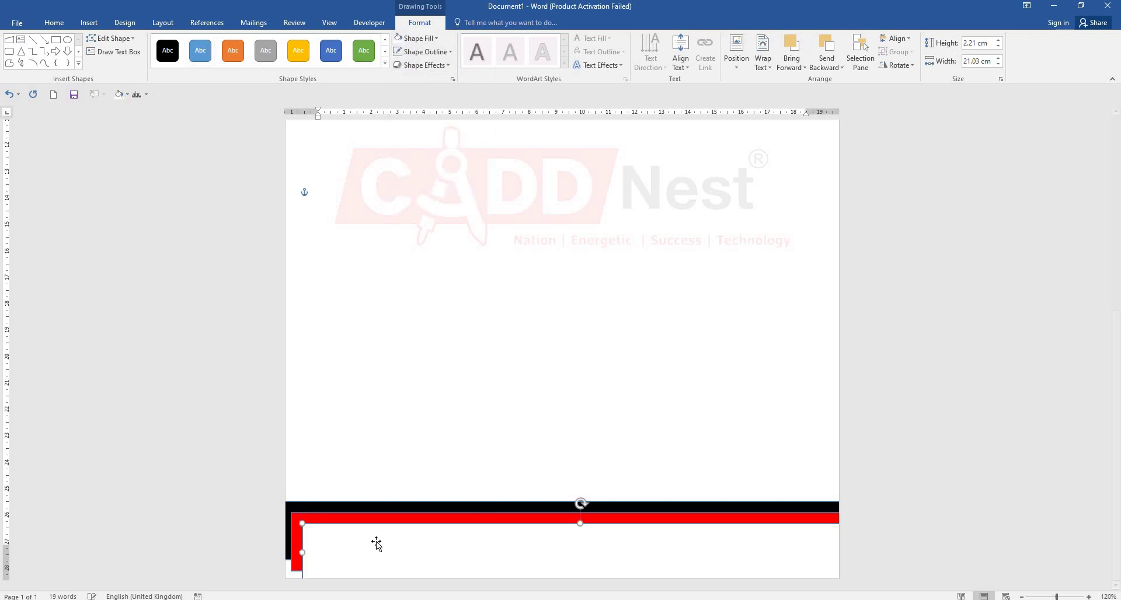
Step: Move the red rectangle flush to the left page edge and widen it across the page
left_click(293, 549)
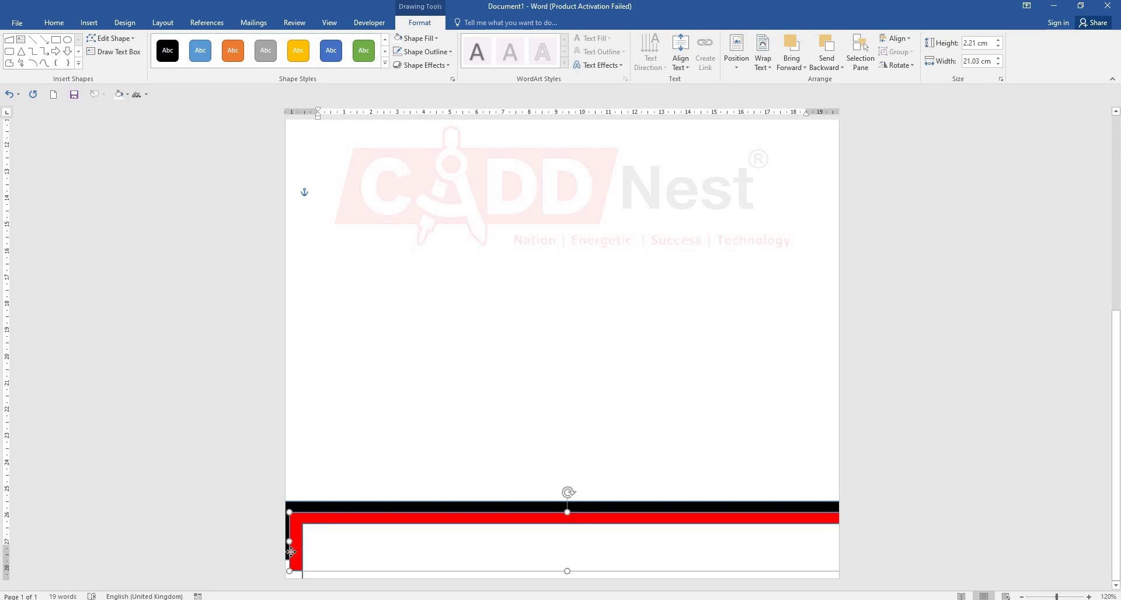
left_click_drag(292, 550, 330, 553)
key("ctrl+z")
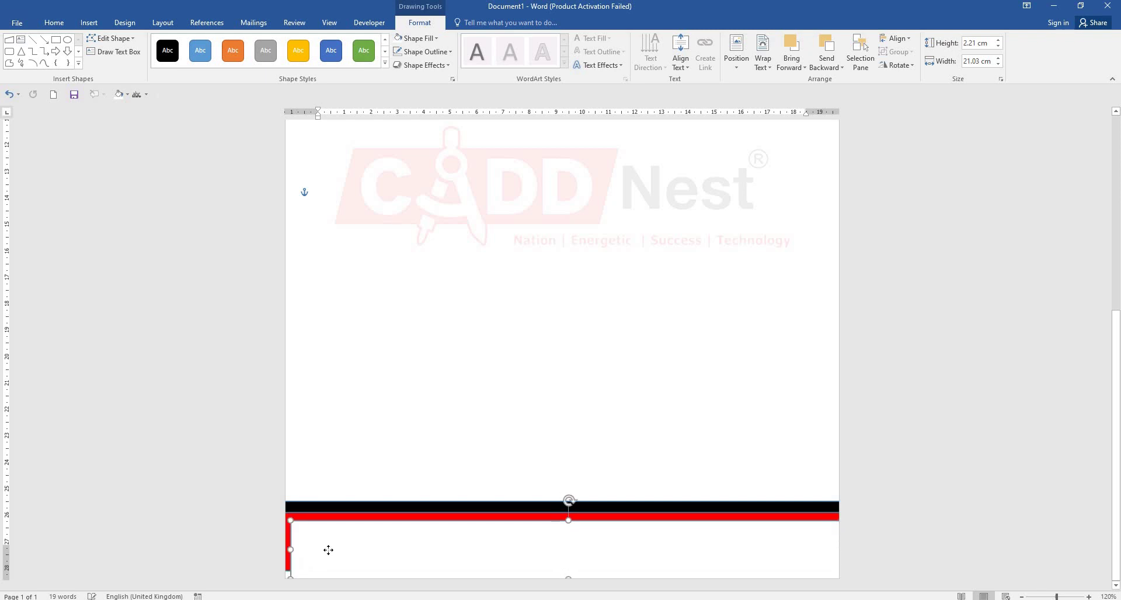
key("ctrl+y")
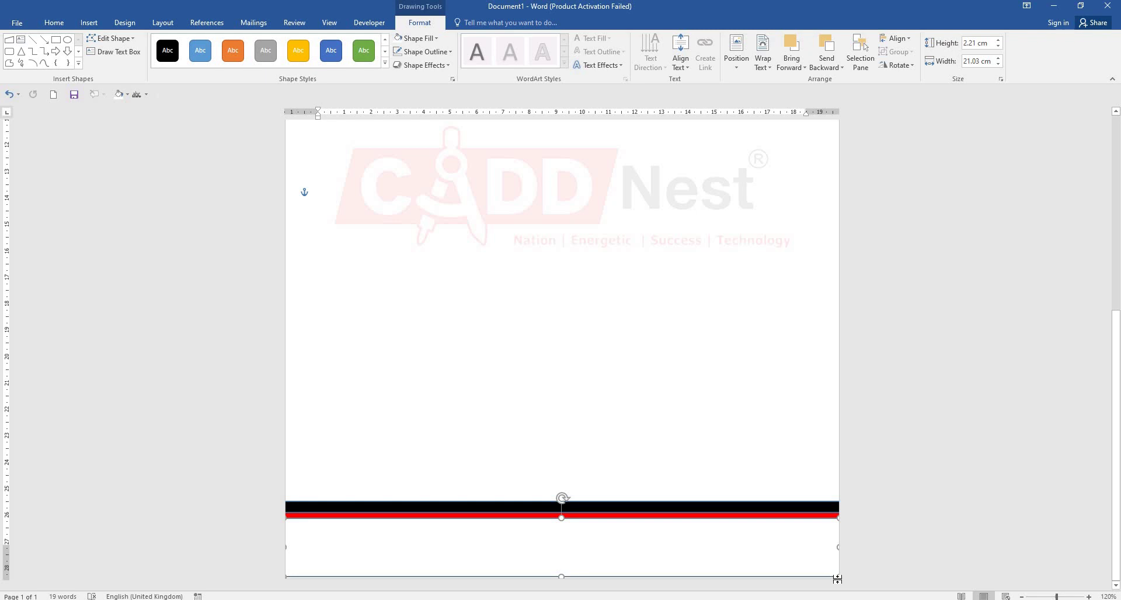
left_click_drag(837, 579, 838, 579)
left_click(371, 517)
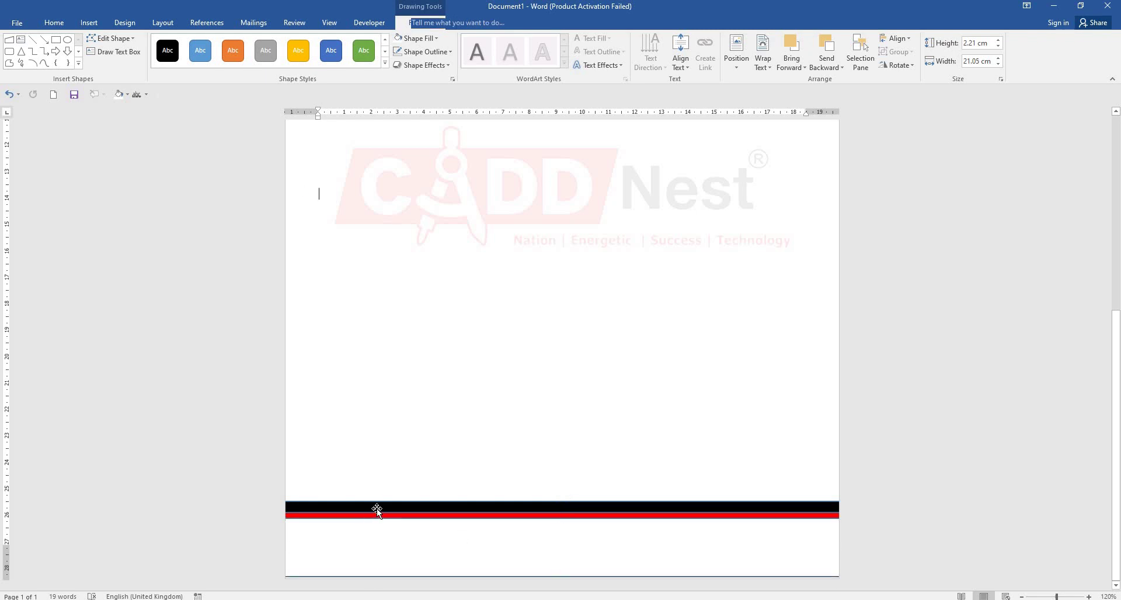
Step: Group the stacked footer rectangles into one object 21.05 cm wide
left_click(375, 513)
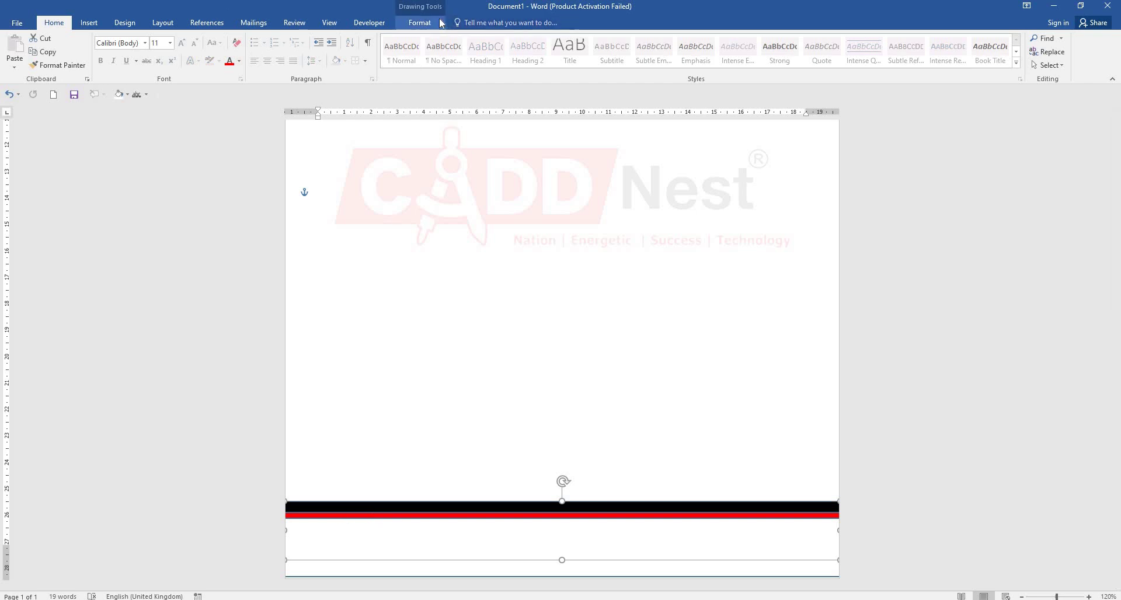
left_click(412, 22)
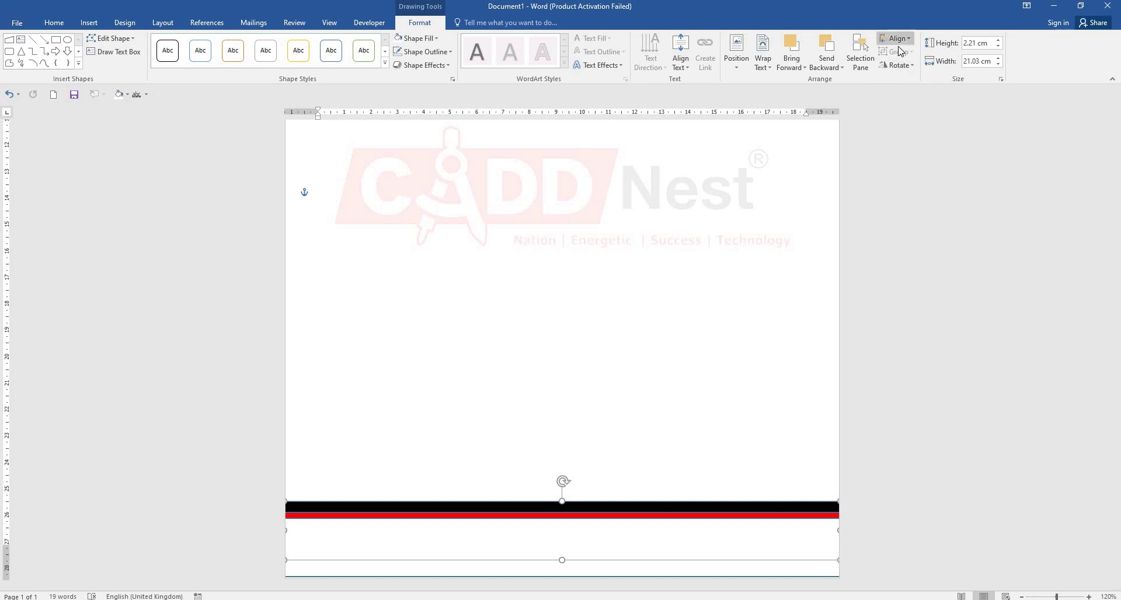
left_click_drag(598, 530, 602, 542)
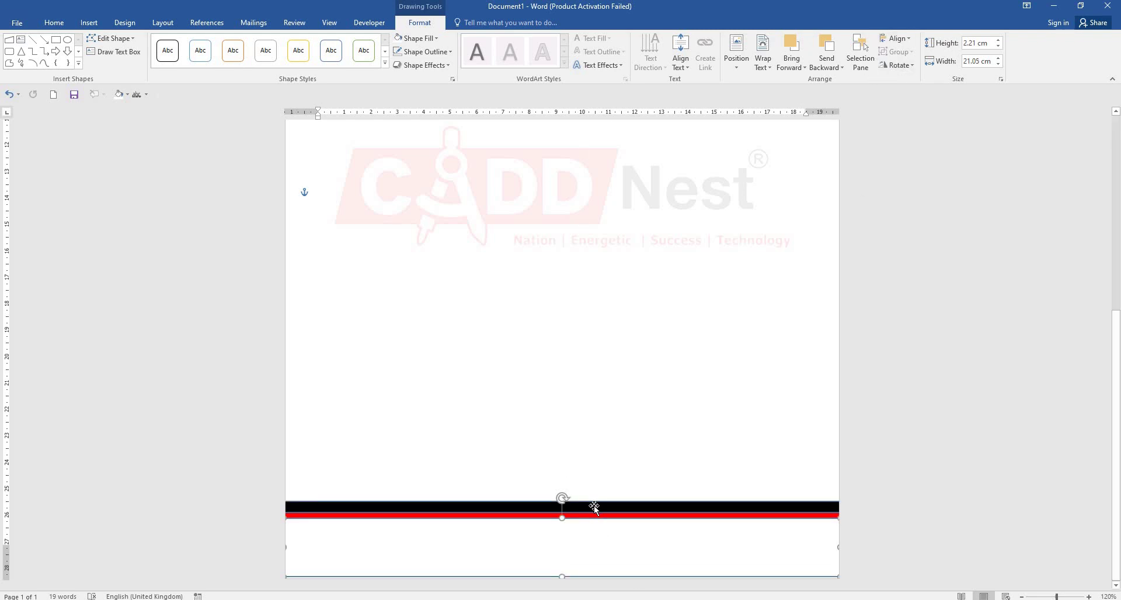
left_click(594, 568, "shift")
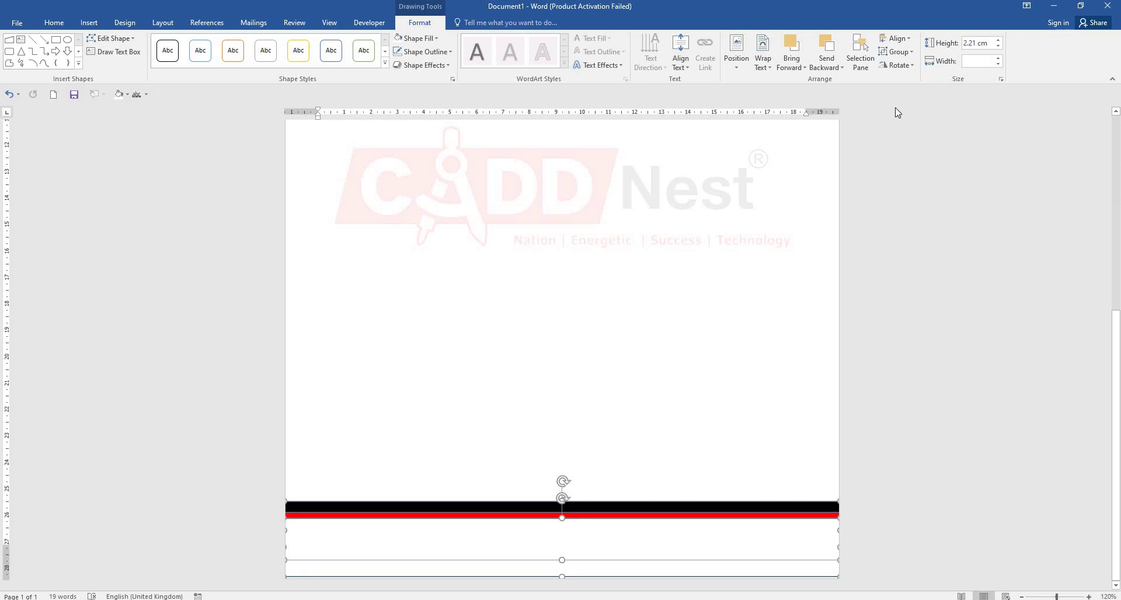
left_click(911, 52)
left_click(894, 70)
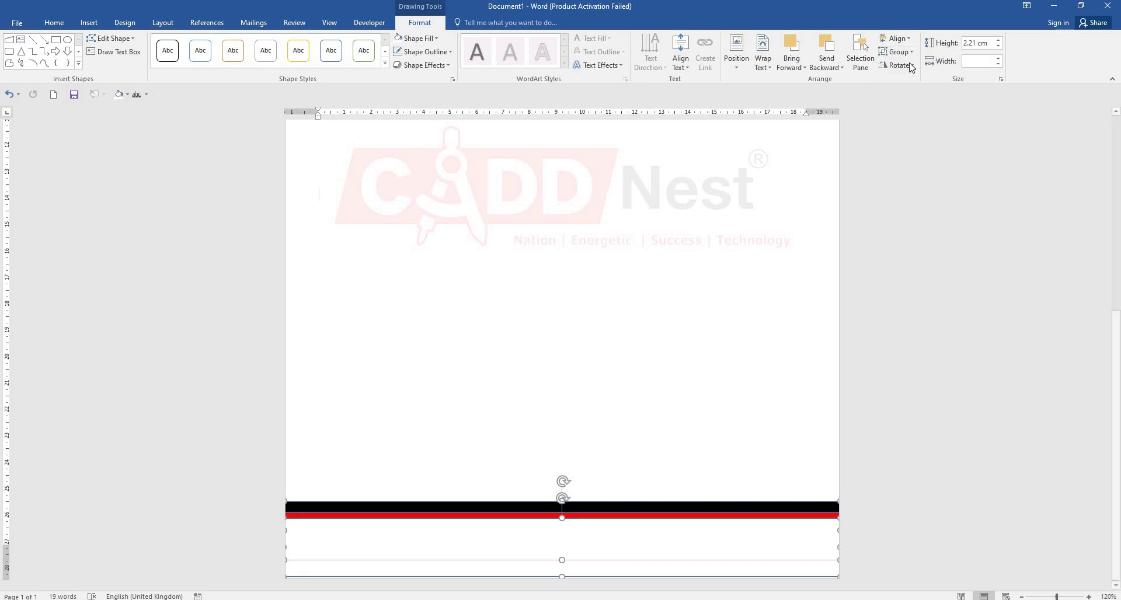
left_click(588, 552)
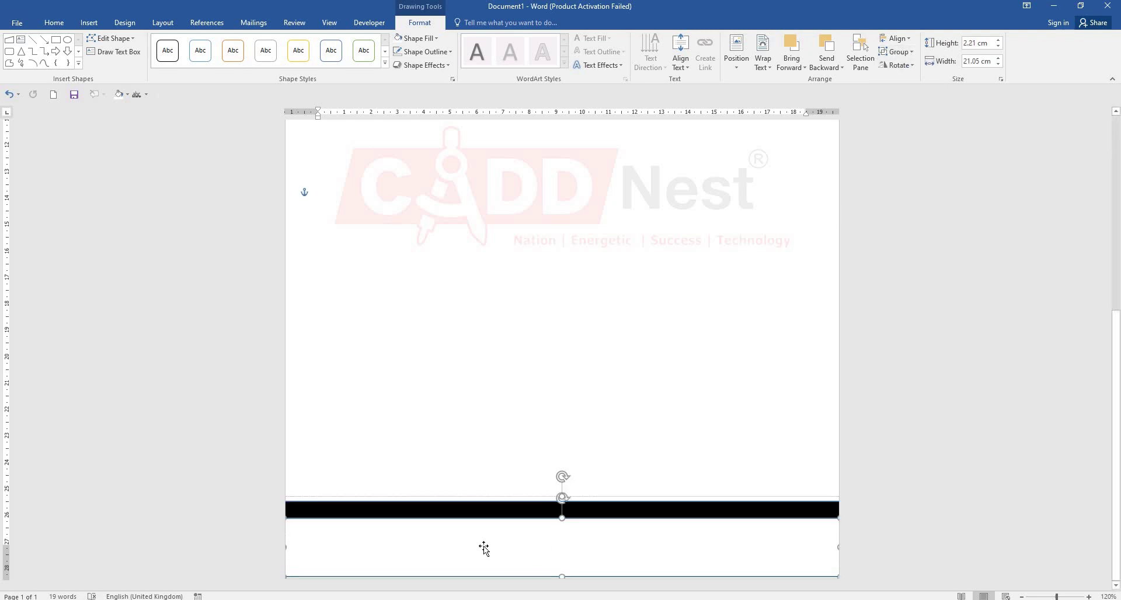
key("ctrl+z")
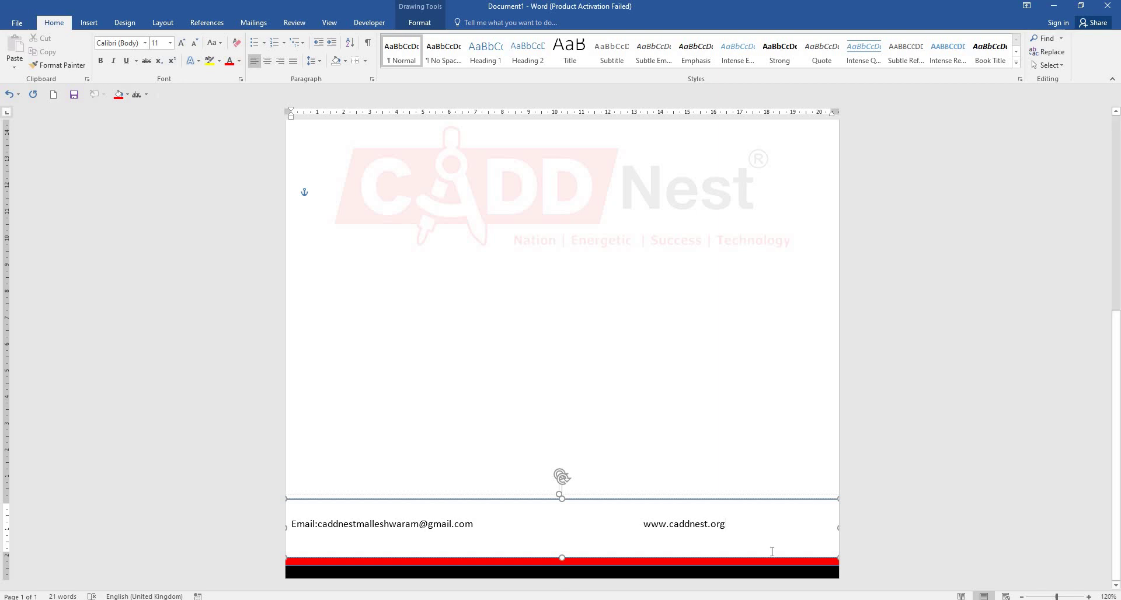
key("Return")
type("www.caddnestrbsm.com")
key("ctrl+a")
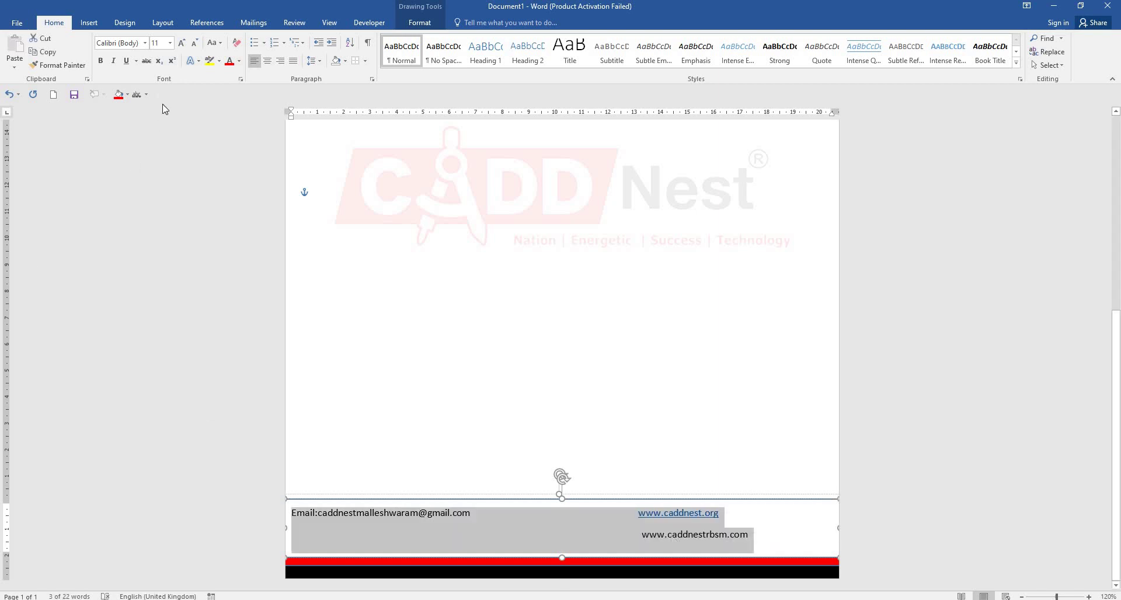
left_click(170, 42)
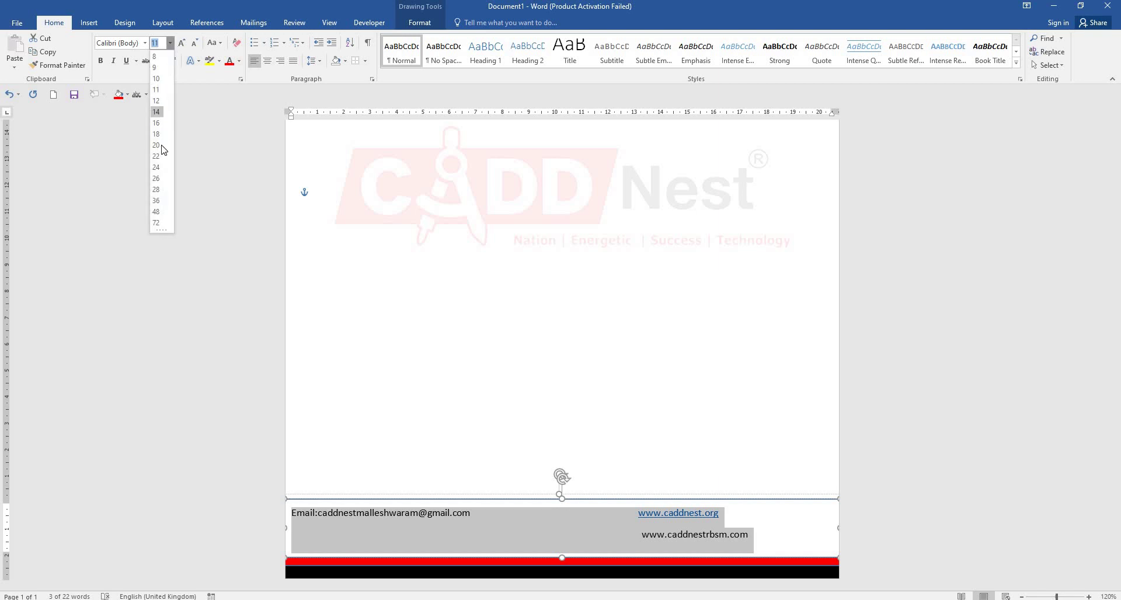
left_click(156, 100)
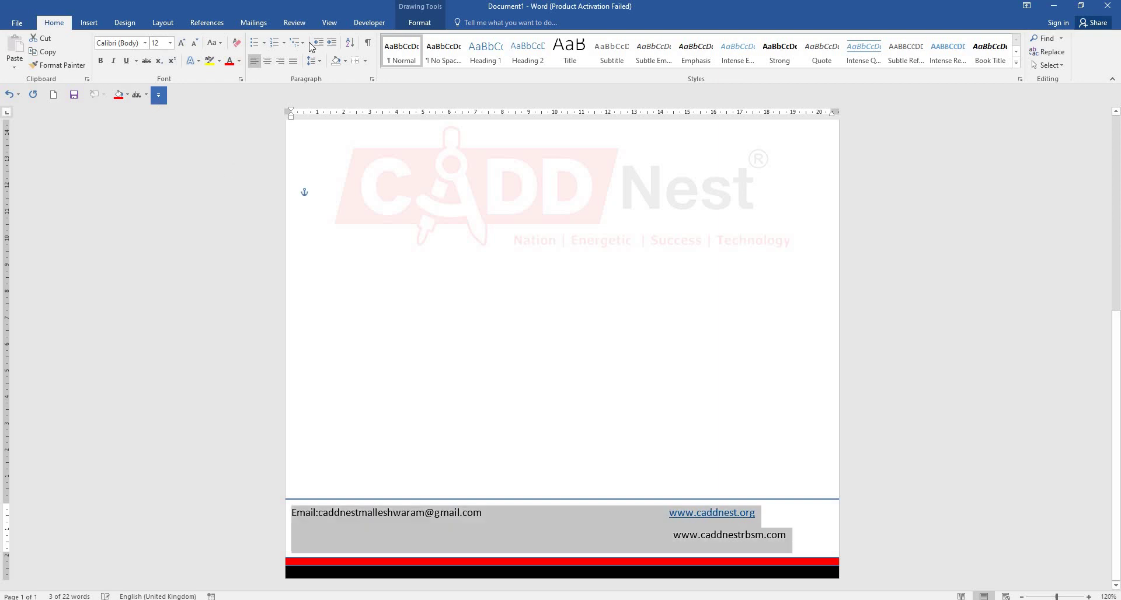
left_click(101, 60)
double_click(527, 447)
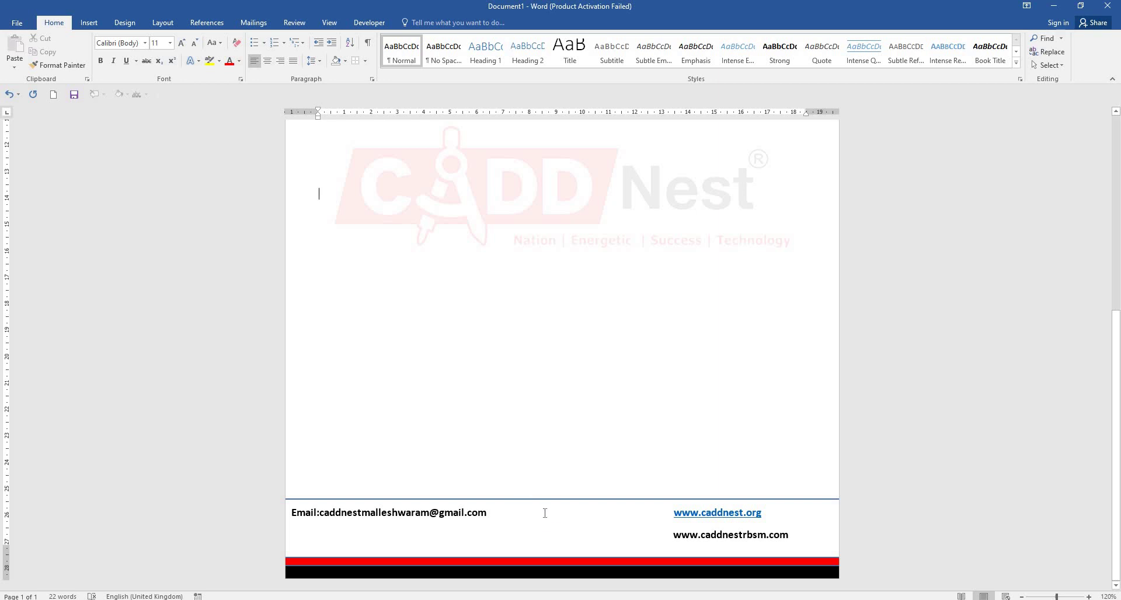
scroll(1000, 424, "up", 5)
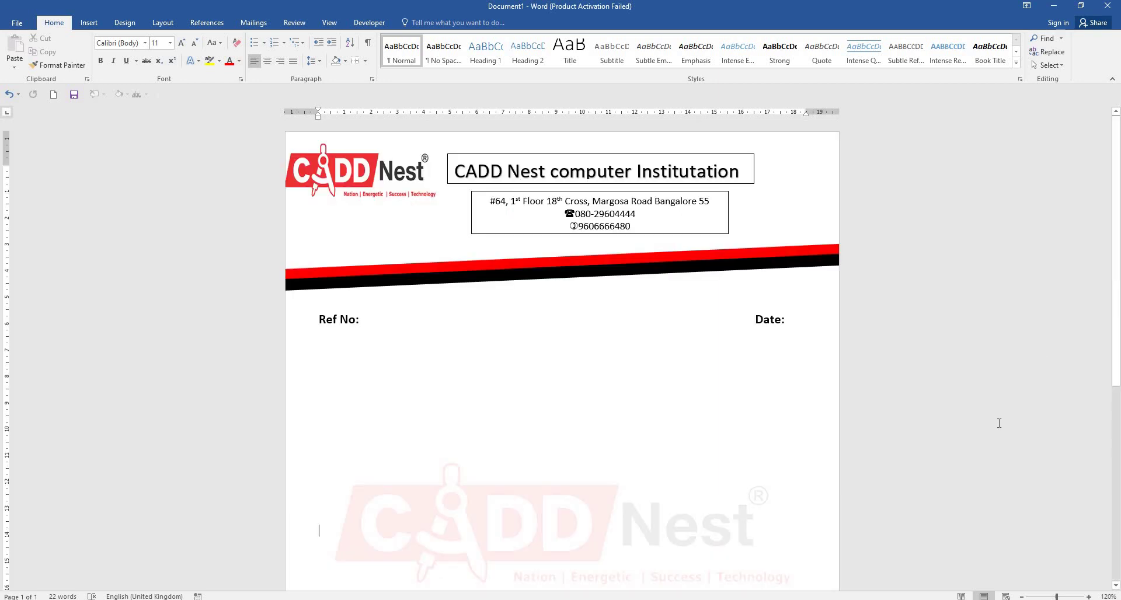
scroll(571, 391, "down", 1)
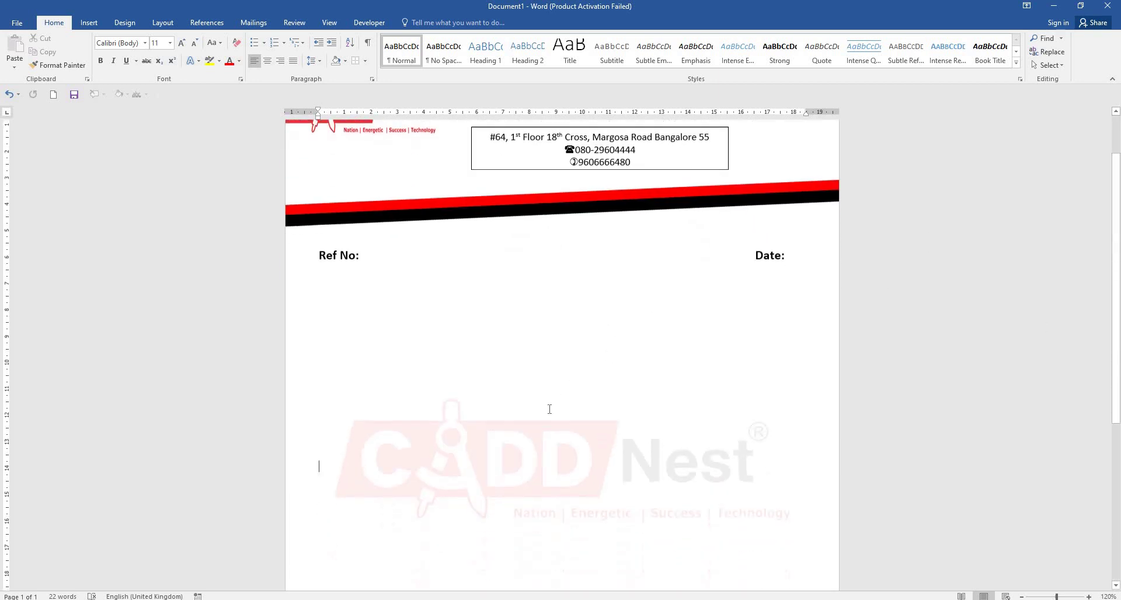
scroll(555, 408, "down", 3)
scroll(541, 420, "down", 4)
scroll(576, 433, "down", 1)
scroll(576, 433, "up", 1)
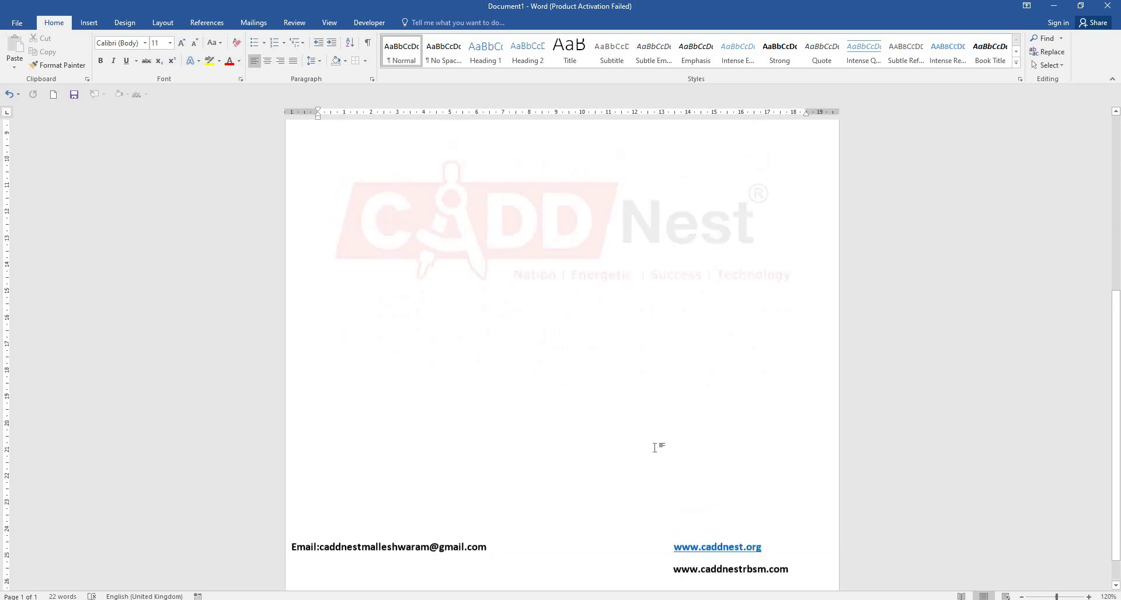
scroll(656, 443, "up", 2)
scroll(656, 448, "up", 2)
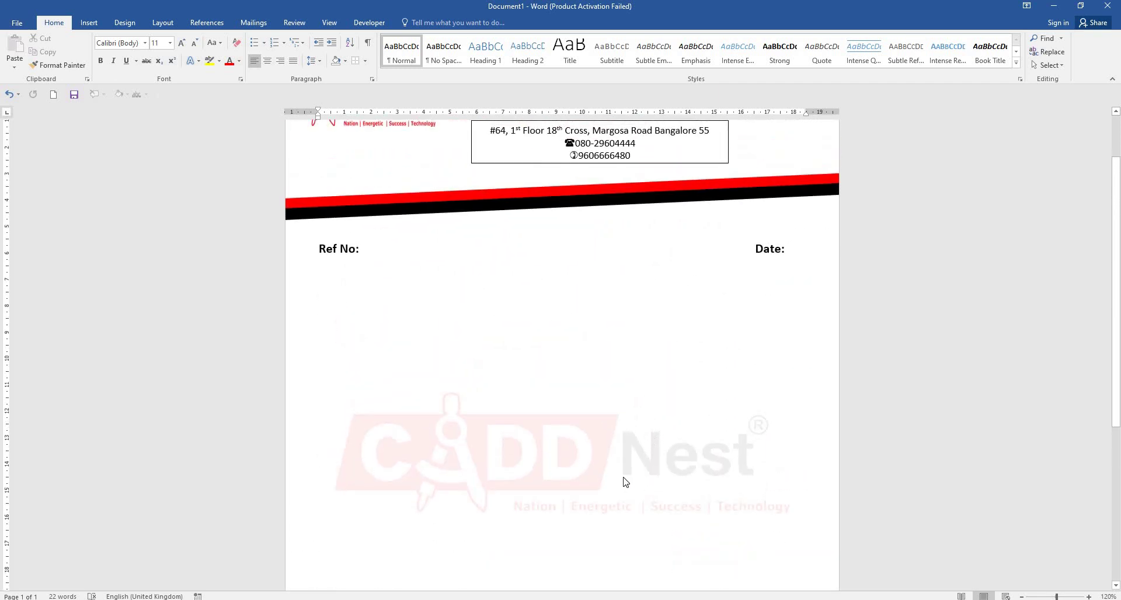
scroll(588, 432, "up", 1)
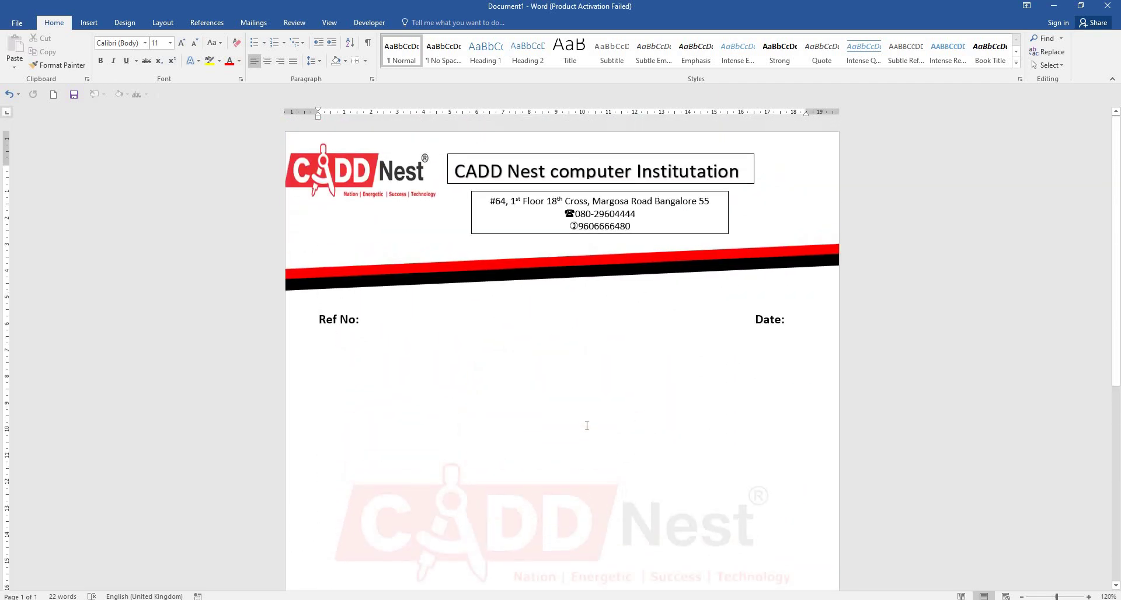